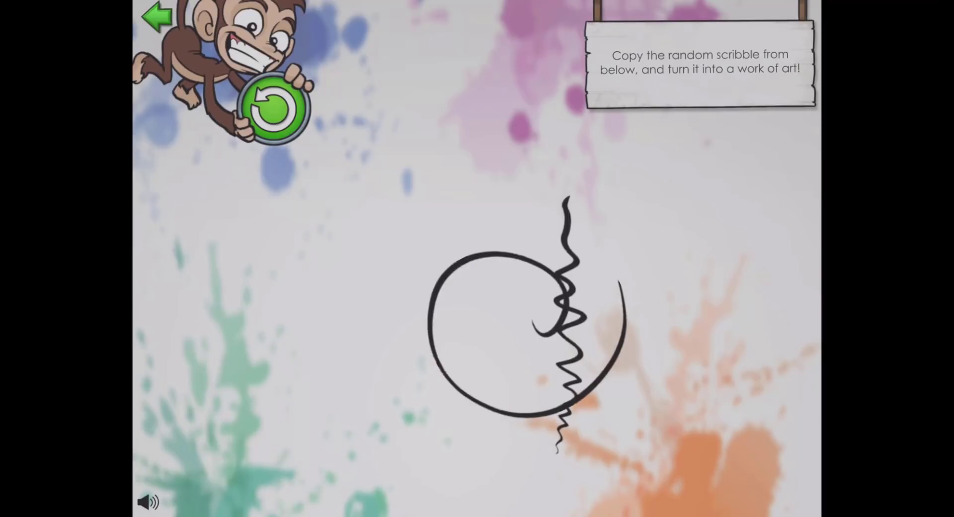
Capture the scribble prompt as a screenshot, switch to Wilcom EmbroideryStudio and import the image into the empty design
key(super+shift+3)
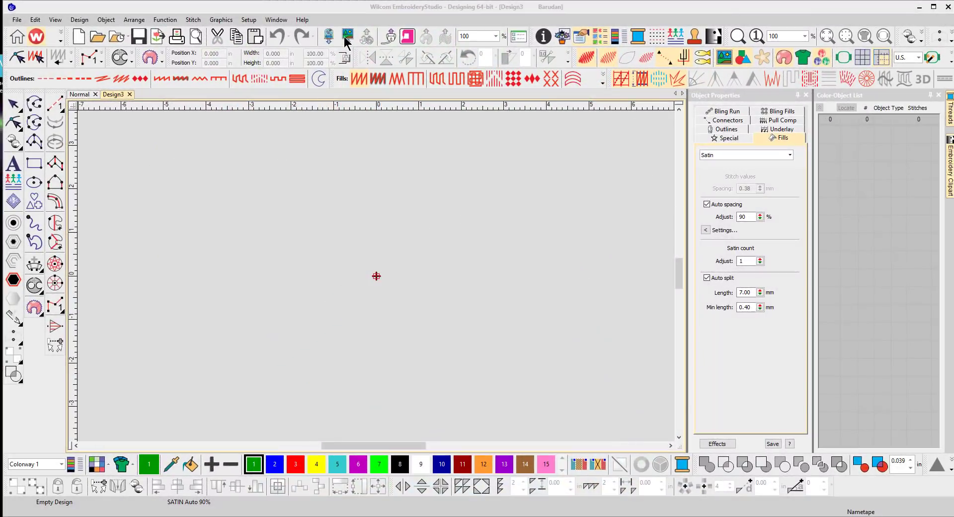
click(348, 35)
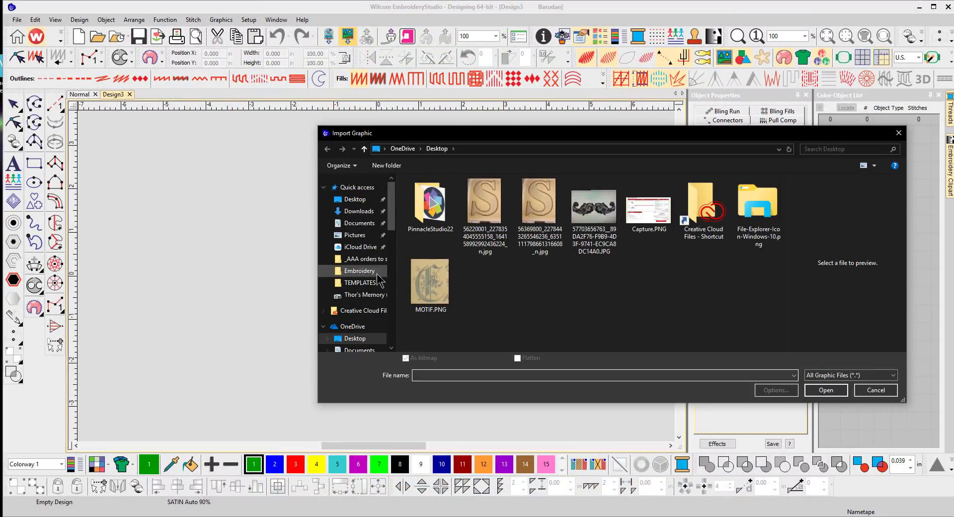
click(365, 294)
double_click(435, 209)
double_click(453, 232)
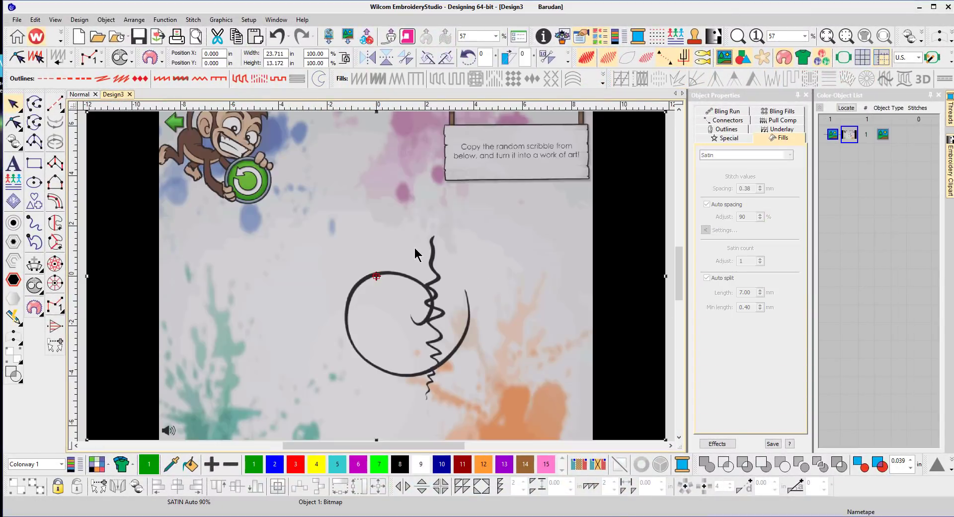
Start a Run stitch line tracing the wavy vertical stroke from its upper tip down to its first outward bend
scroll(420, 298, up, 4)
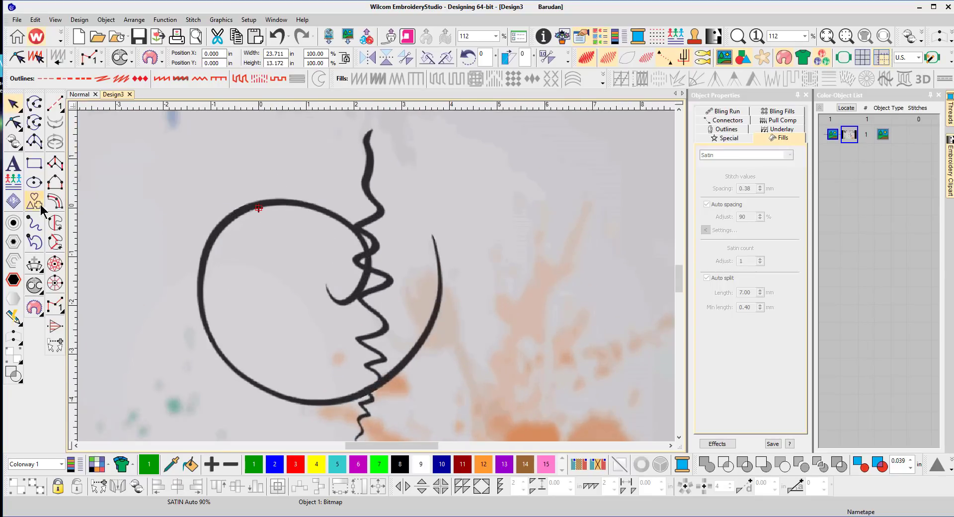
click(58, 108)
scroll(368, 127, down, 2)
click(368, 203)
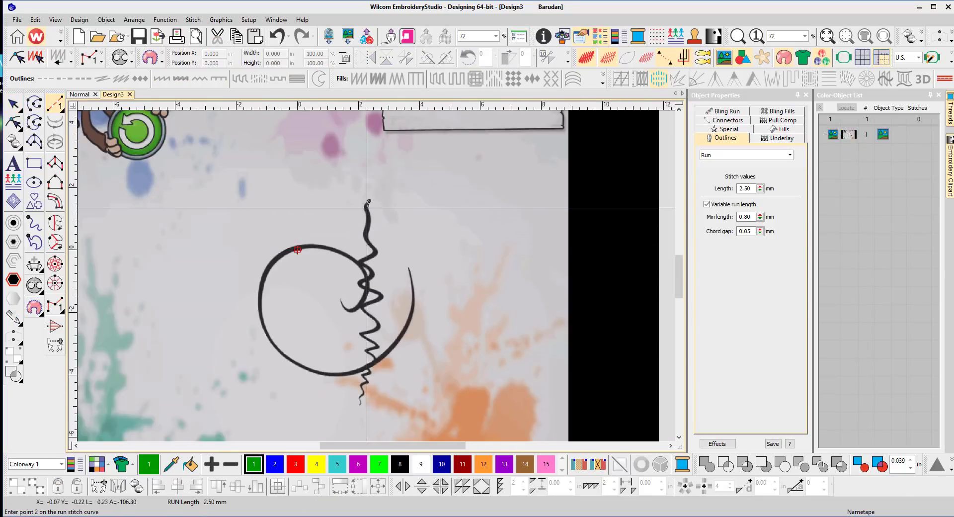
scroll(367, 206, up, 5)
click(351, 142)
click(360, 172)
click(356, 196)
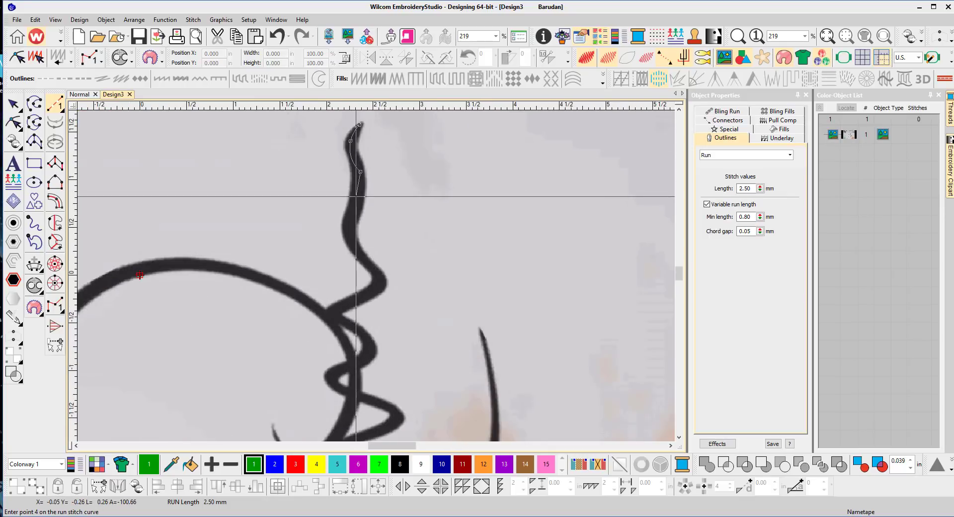
click(350, 216)
click(350, 237)
click(359, 253)
click(376, 272)
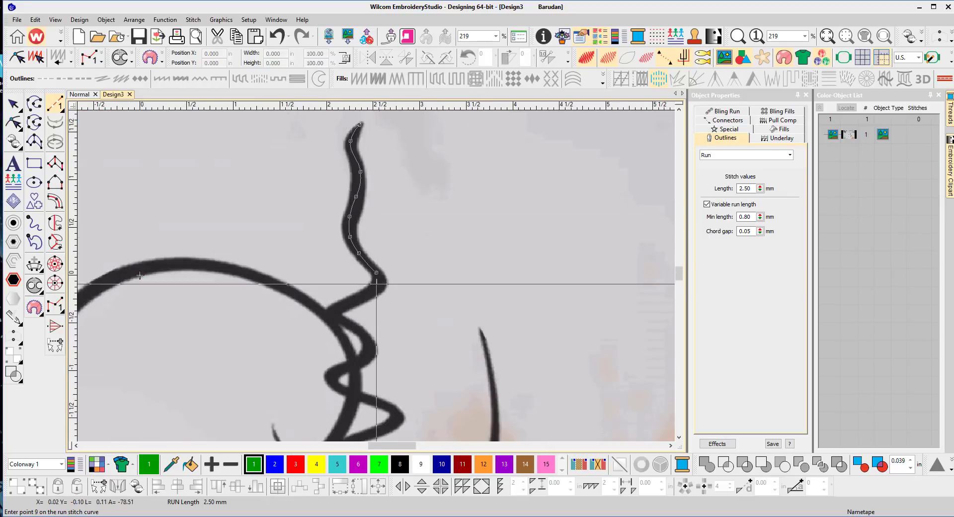
Continue the run line along the small bends where the wavy stroke first crosses the spiral's inner curve
click(373, 287)
click(334, 310)
click(370, 348)
click(349, 367)
click(334, 372)
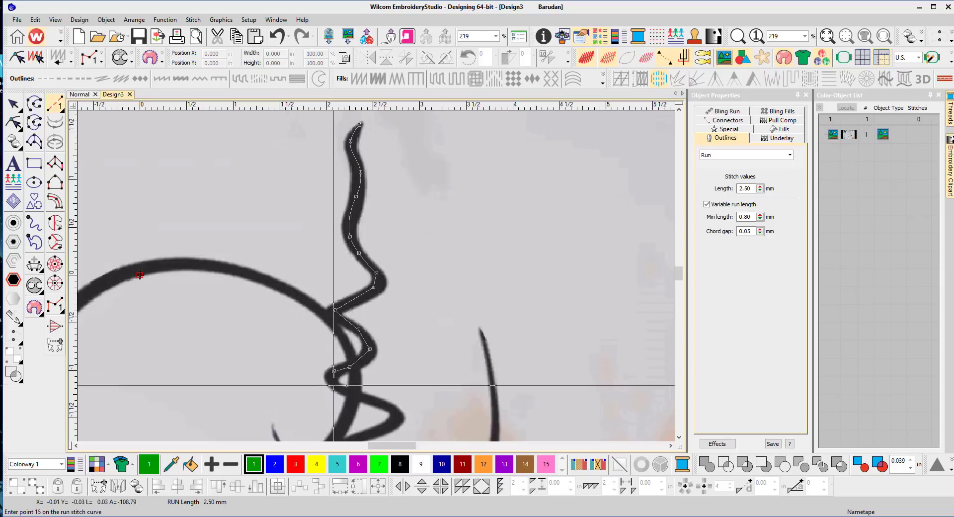
click(335, 385)
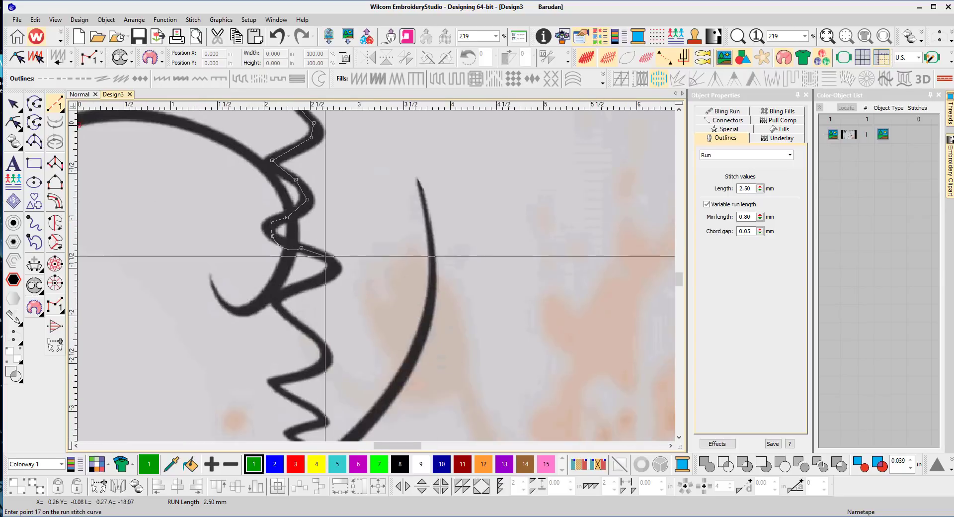
Extend the run line around the wide bend beside the spiral's inner hook and through the next zigzag curve
click(299, 245)
click(324, 258)
click(334, 266)
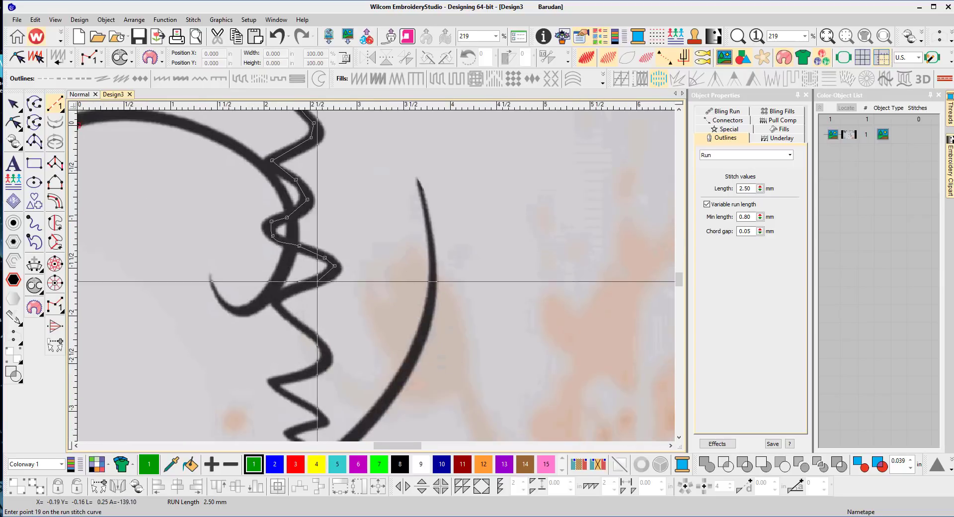
click(311, 282)
click(283, 294)
click(276, 303)
click(290, 316)
click(311, 334)
click(326, 349)
click(322, 366)
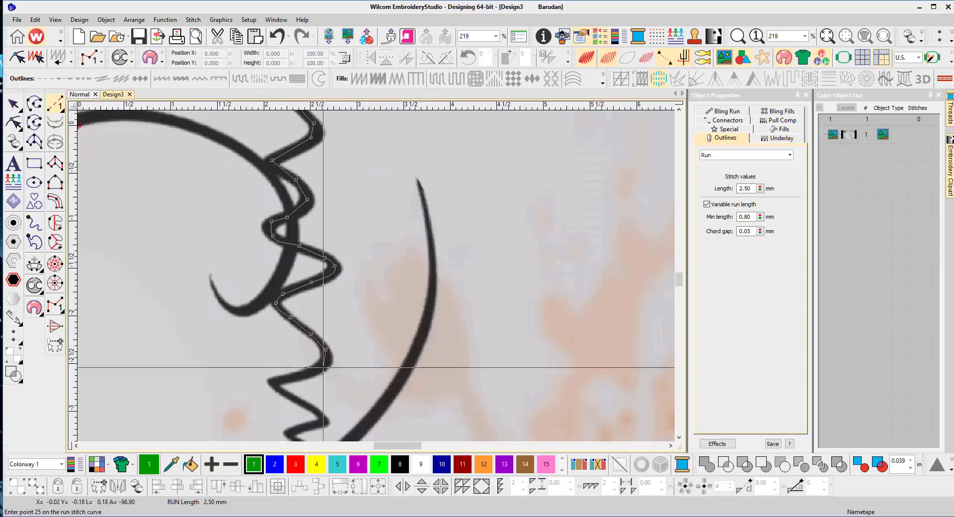
Trace the lower zigzag with run points down to where it crosses the spiral's lower arc
click(303, 376)
click(270, 382)
click(289, 395)
click(314, 406)
click(327, 421)
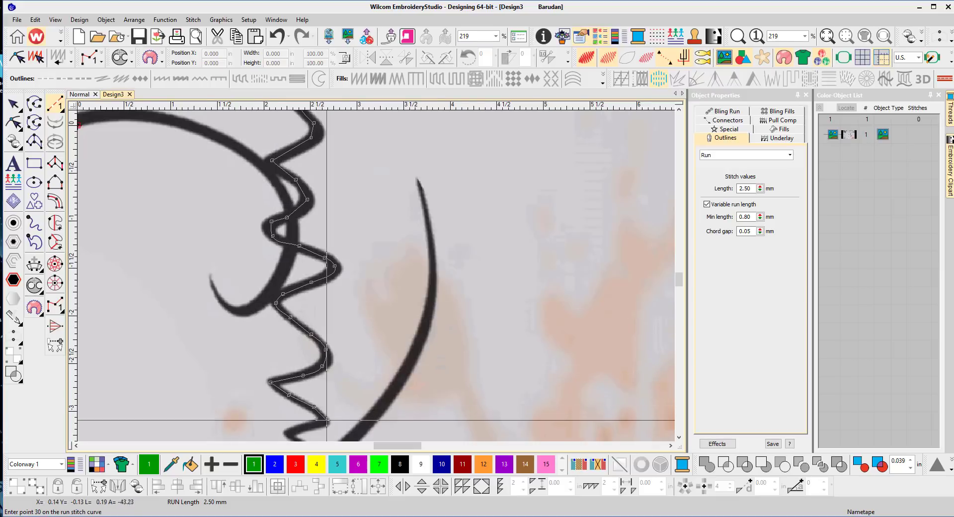
click(288, 432)
click(349, 378)
click(352, 397)
click(319, 404)
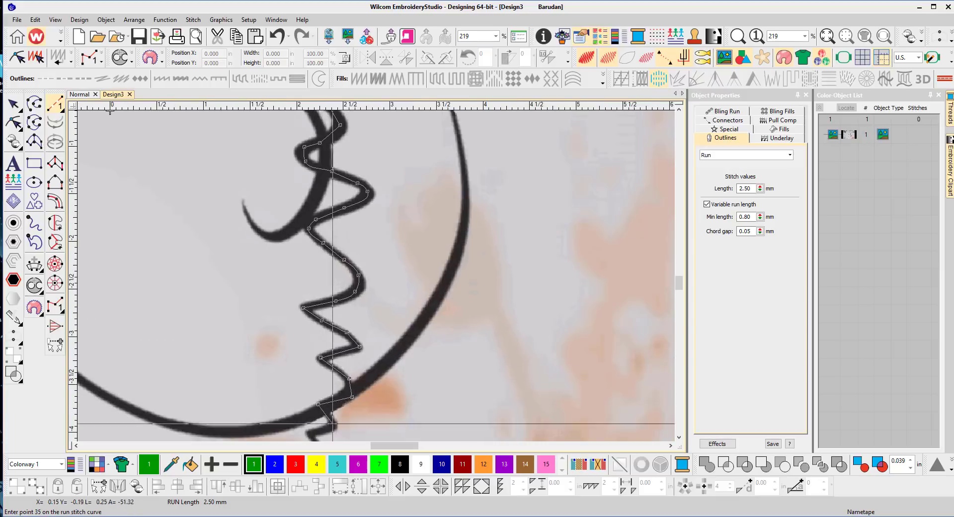
Trace the small zigzags below the spiral to the stroke's lower tip and finish the run object
click(336, 424)
click(349, 381)
click(328, 386)
click(327, 397)
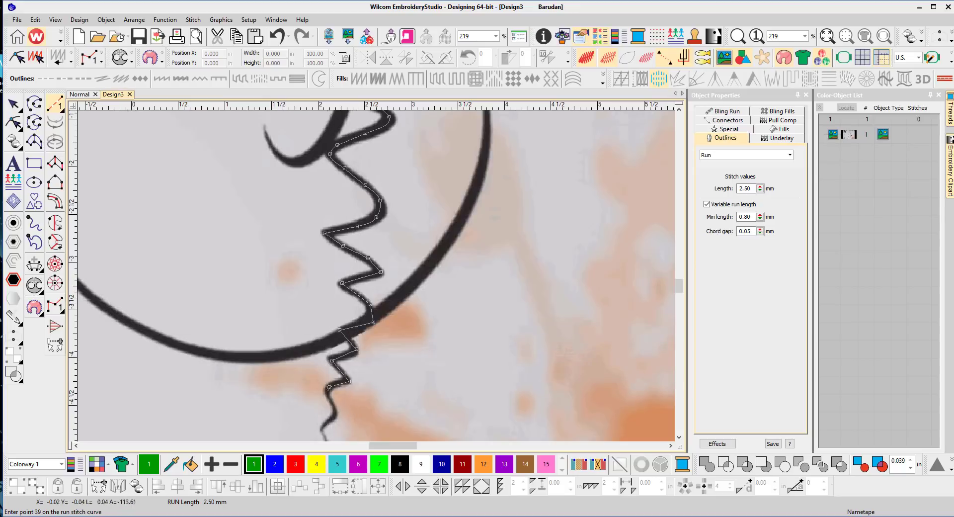
click(335, 412)
click(327, 422)
click(322, 428)
click(350, 375)
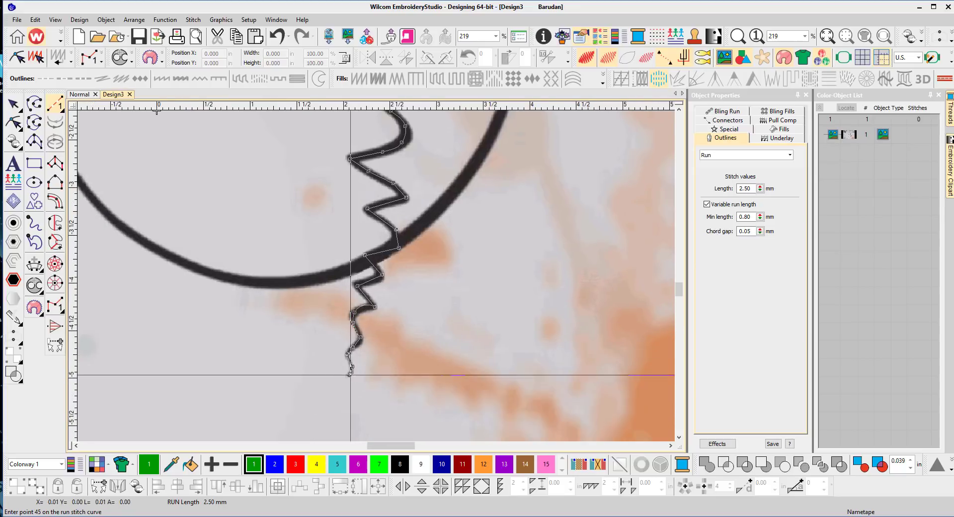
key(Return)
Move the finished run-stitch squiggle to the right of the scribble, clear of the spiral artwork
click(20, 98)
scroll(352, 150, down, 4)
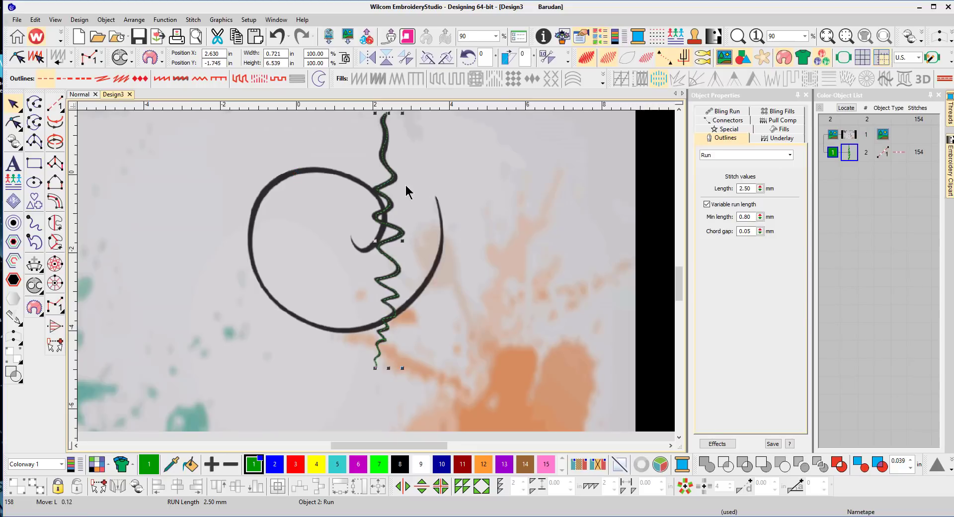
drag(395, 178, 537, 200)
click(567, 247)
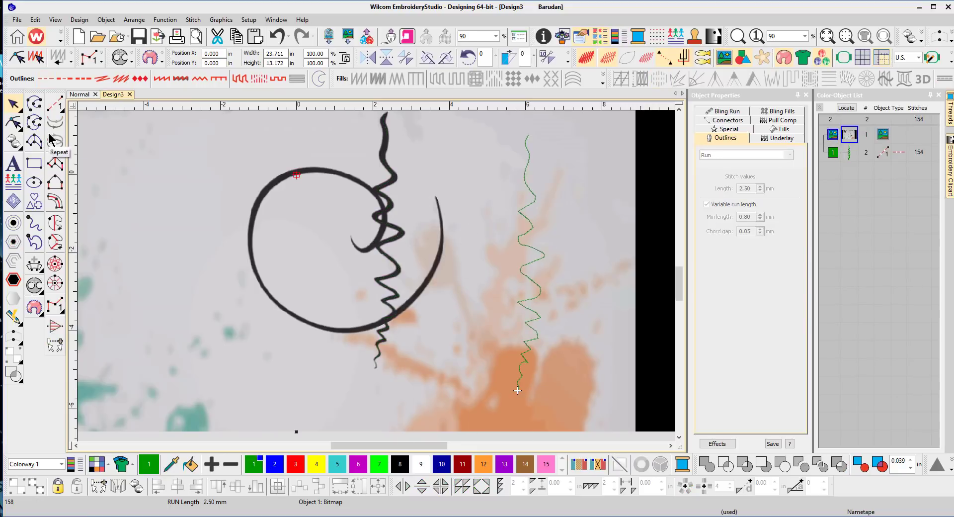
Start a satin Column A shape on the spiral, placing point pairs from the inner tip around the hook
click(61, 165)
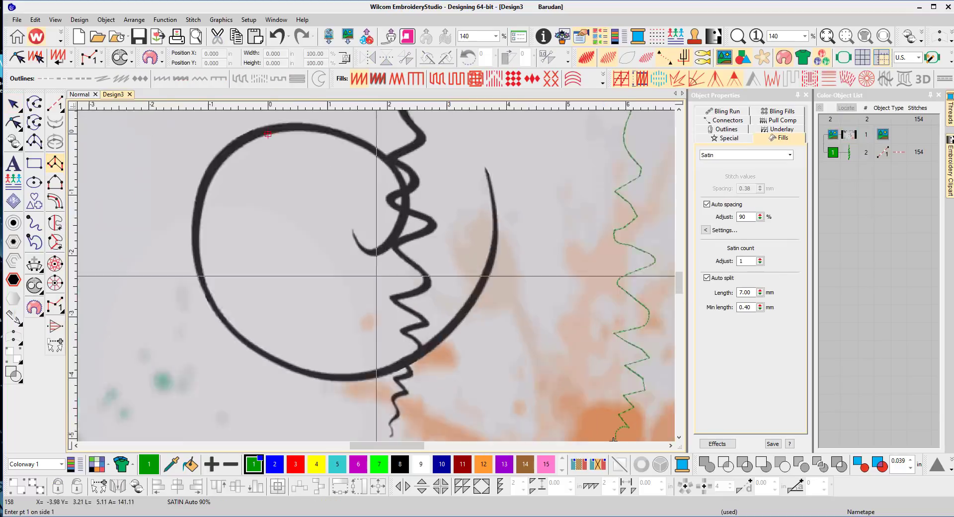
scroll(394, 206, up, 6)
click(336, 194)
click(331, 204)
click(345, 219)
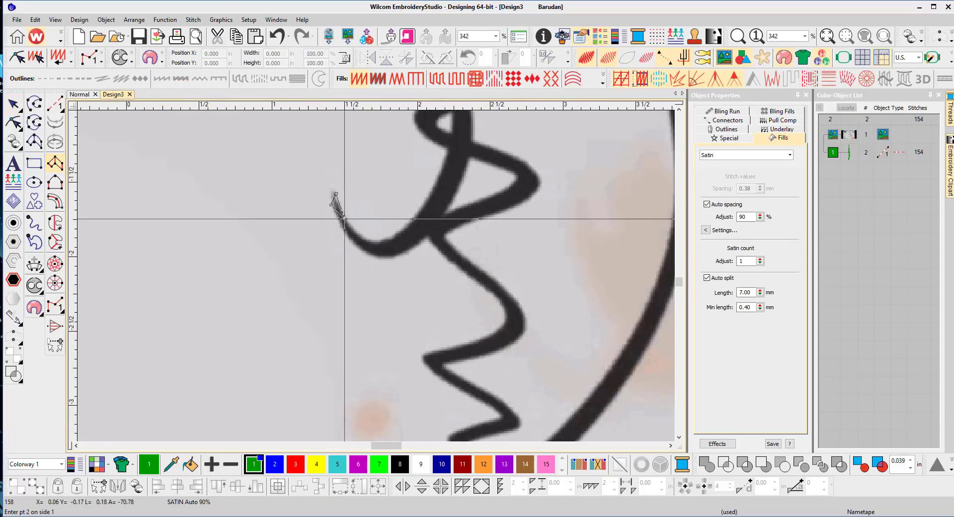
click(341, 226)
click(367, 240)
click(365, 254)
click(398, 235)
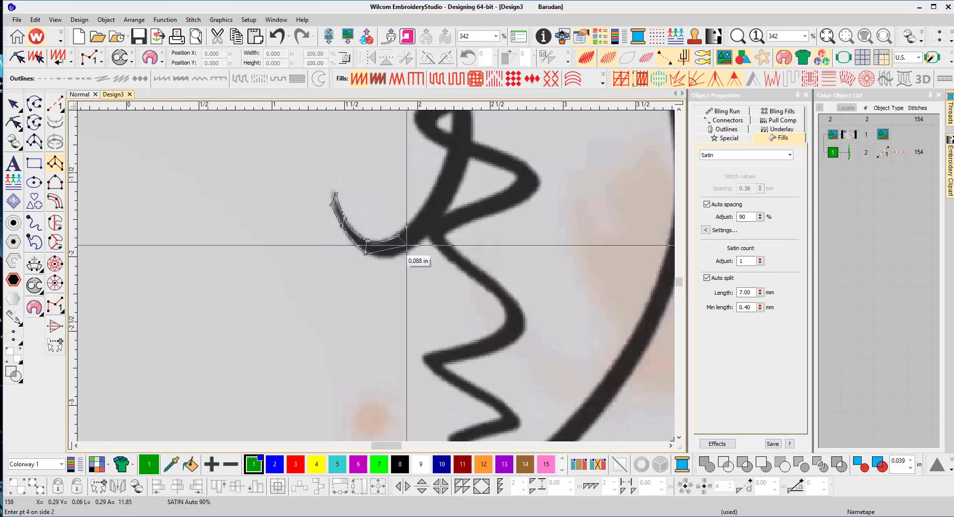
click(399, 256)
click(422, 209)
click(434, 224)
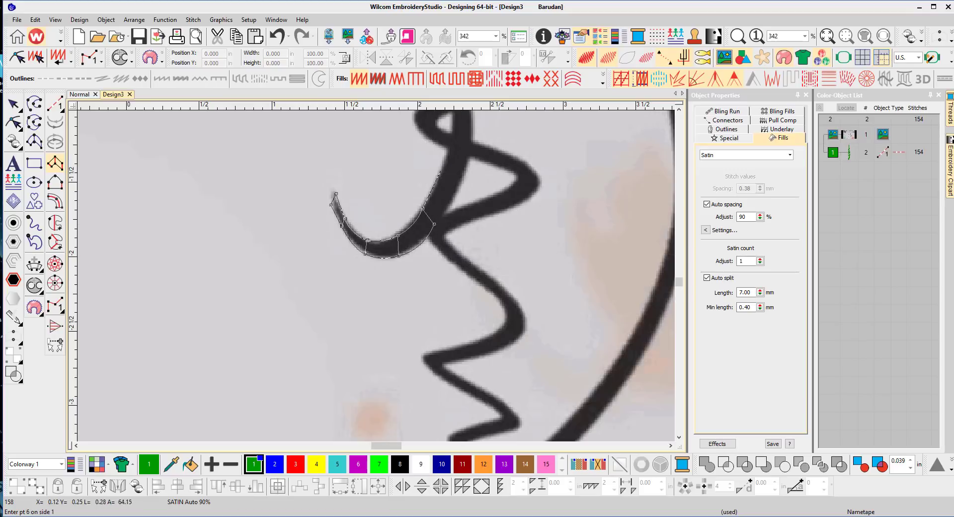
Continue the satin column's point pairs up the spiral's inner curve past the wavy stroke and onto the upper arc
click(447, 157)
click(465, 171)
scroll(464, 166, down, 2)
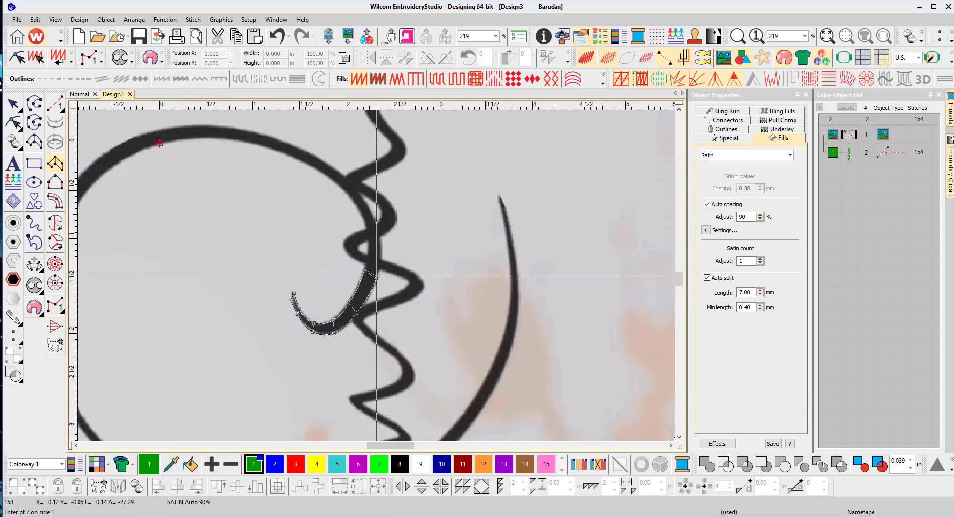
click(368, 233)
click(351, 194)
click(357, 190)
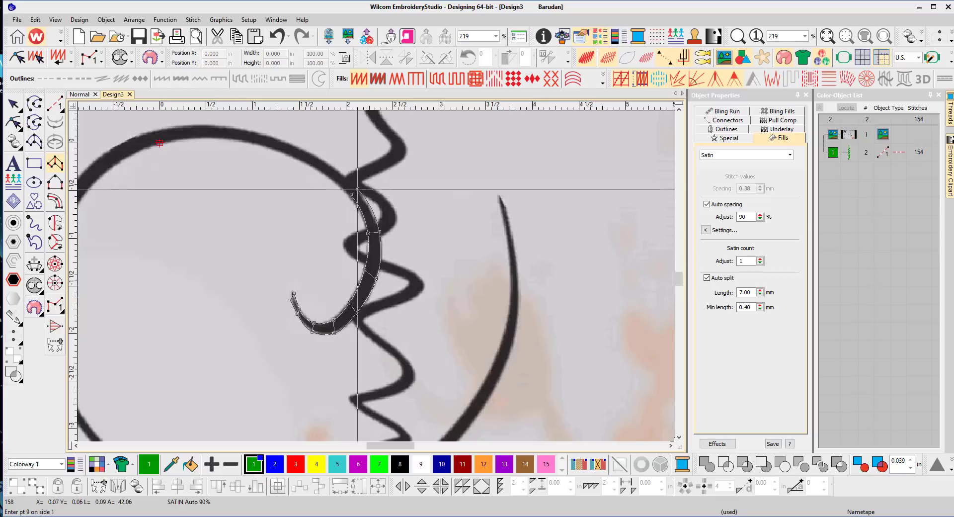
click(309, 163)
click(312, 153)
Place satin column point pairs over the top of the spiral and down its upper left side
click(237, 127)
click(237, 140)
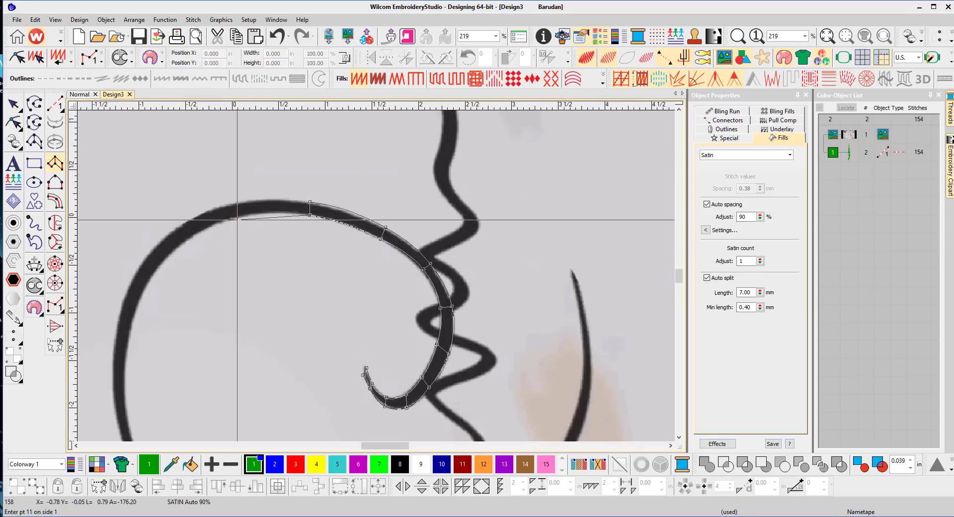
click(231, 203)
click(236, 217)
click(160, 242)
click(170, 253)
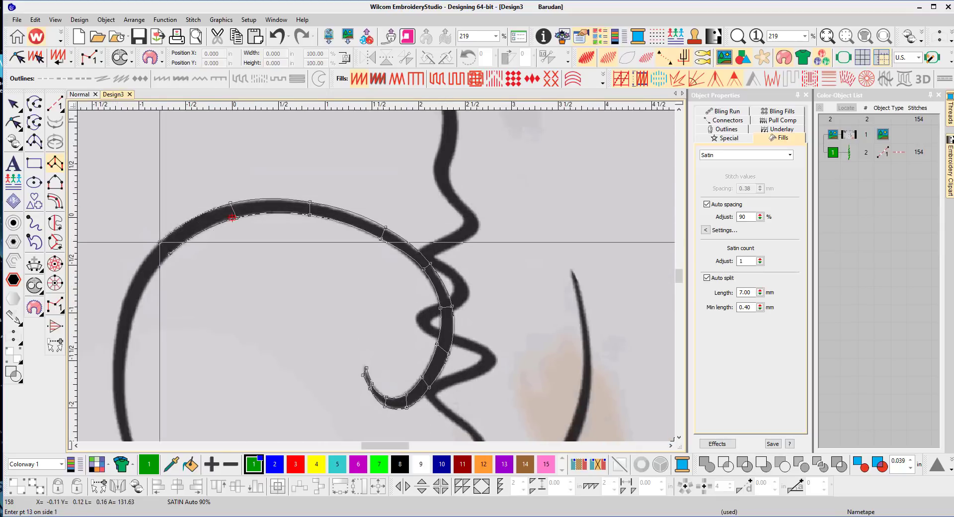
click(144, 292)
click(126, 291)
click(130, 330)
click(115, 335)
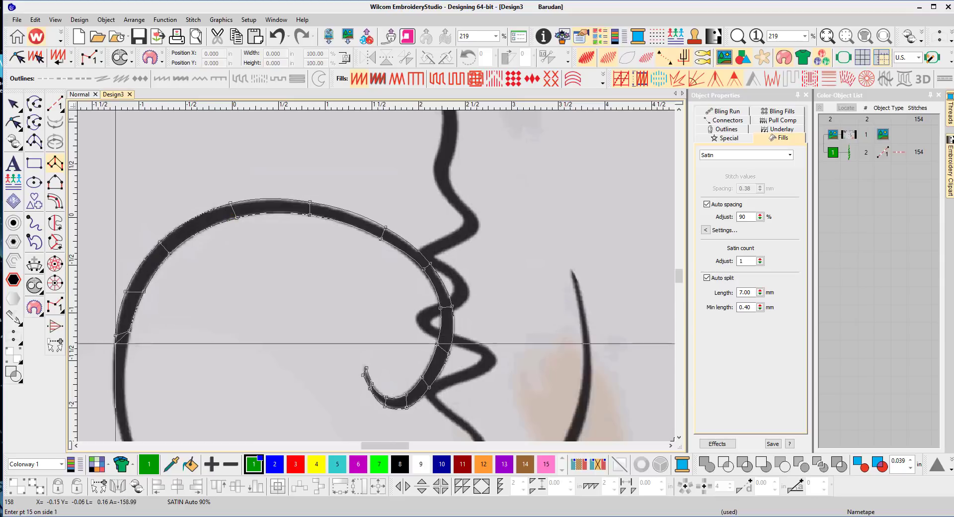
Carry the satin column down the spiral's left side and along the bottom of its lower arc
scroll(140, 378, down, 1)
middle_click(509, 337)
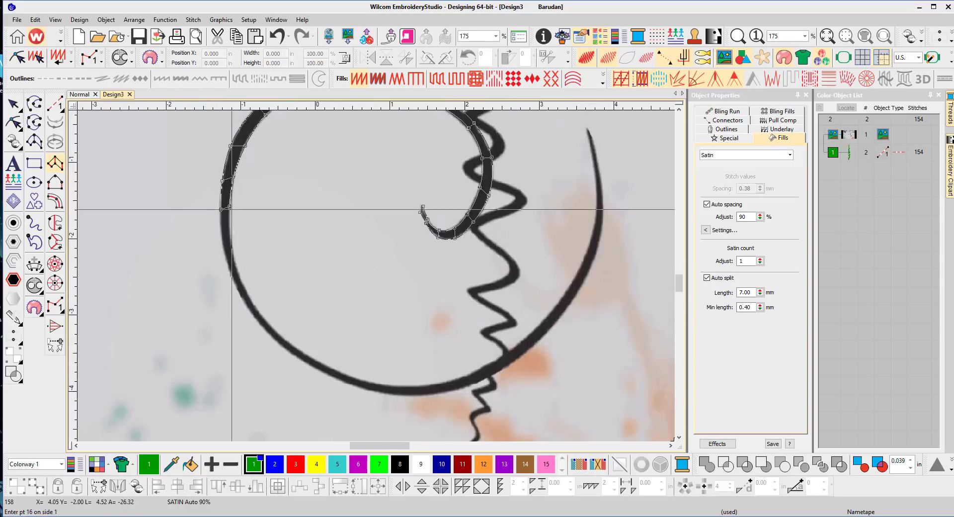
click(230, 242)
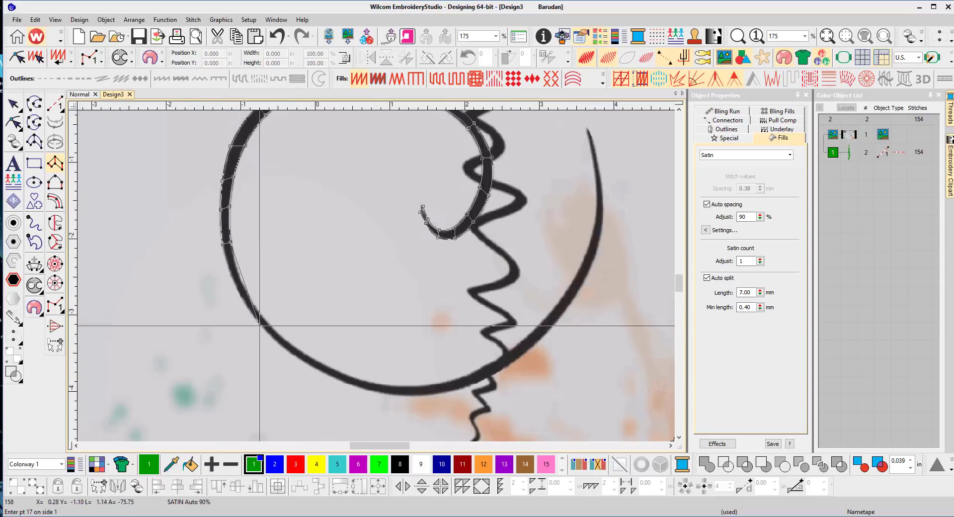
click(266, 322)
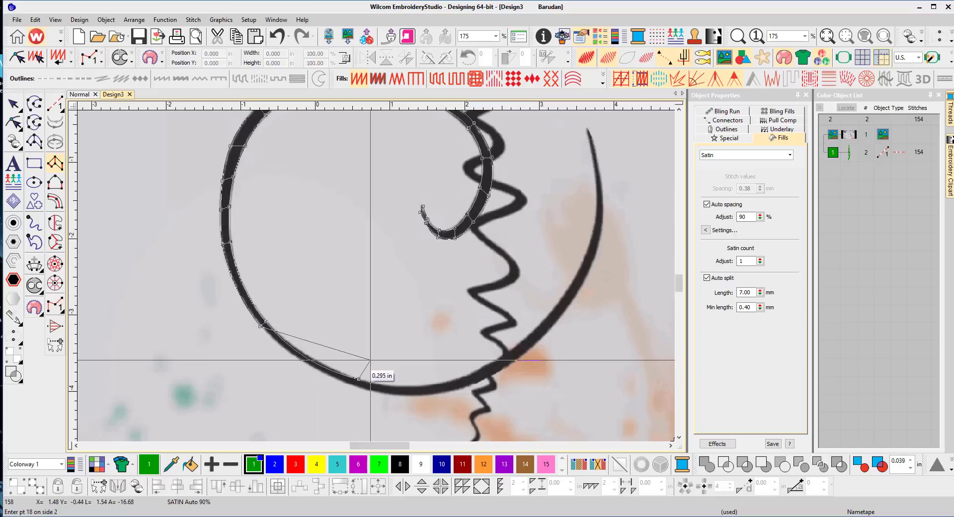
click(356, 382)
click(441, 388)
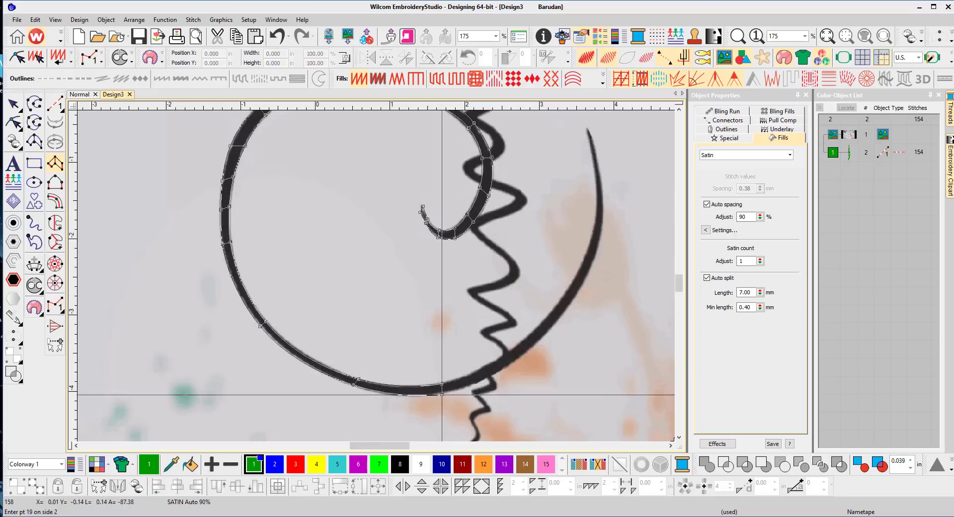
Extend the satin column up the spiral's right side to its tapered outer tip and complete the object
click(507, 355)
click(567, 301)
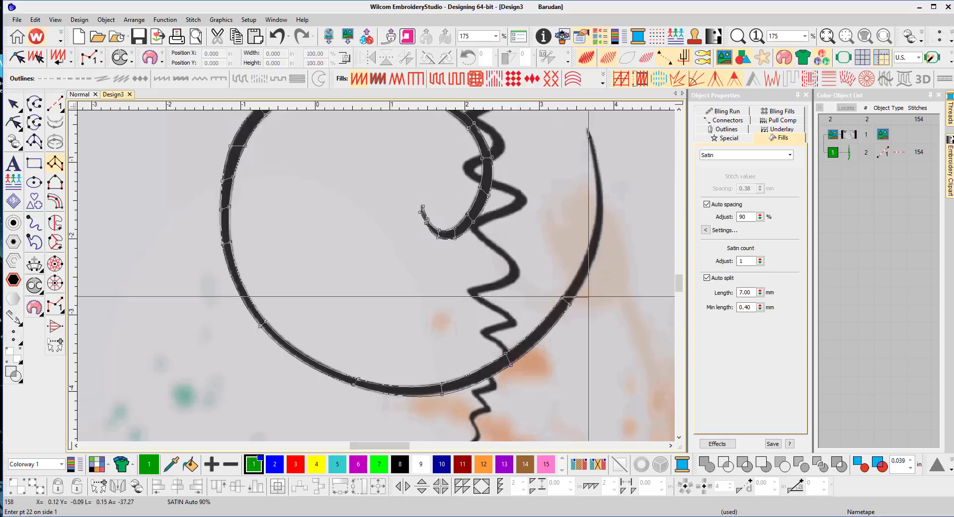
click(594, 248)
click(601, 194)
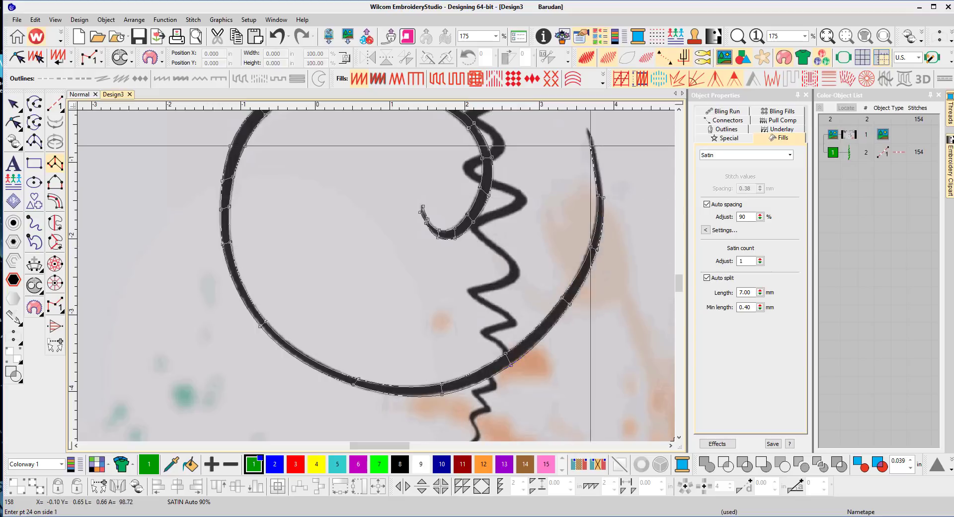
click(589, 127)
scroll(483, 204, up, 3)
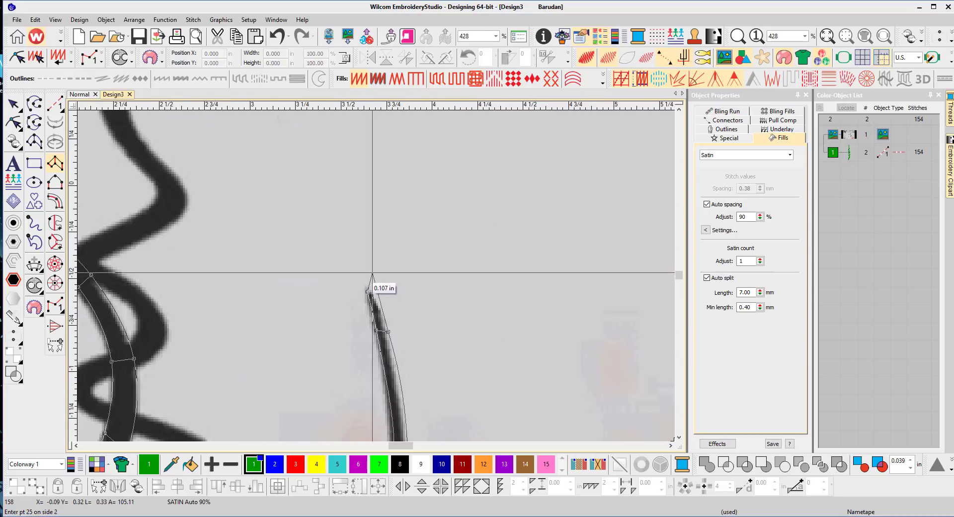
key(Return)
scroll(370, 273, down, 5)
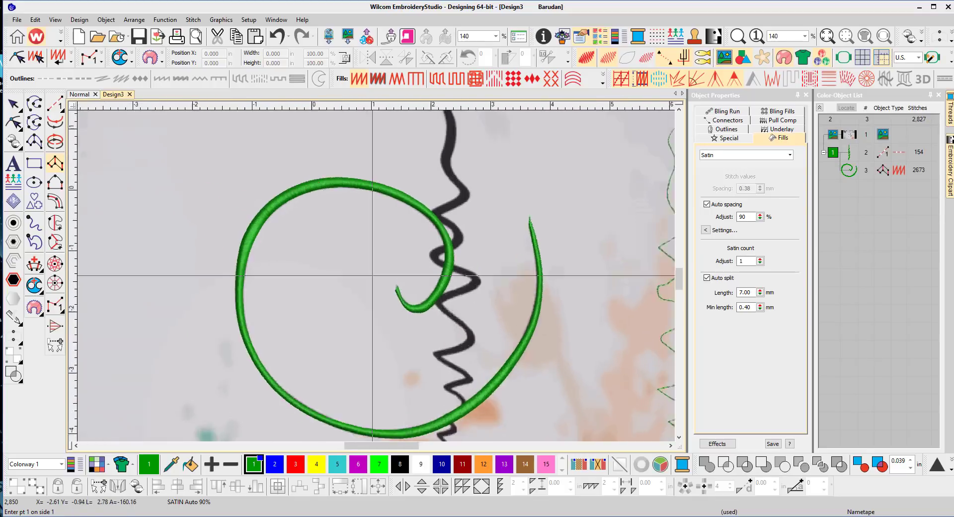
Reshape the satin spiral's inner tip by adjusting its end point
scroll(357, 286, up, 1)
key(h)
scroll(426, 294, up, 6)
scroll(345, 255, up, 3)
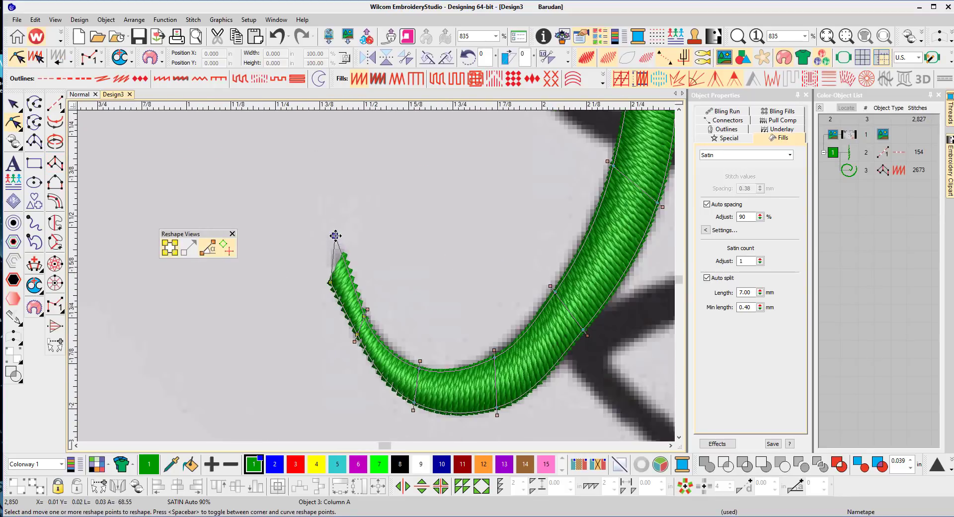
click(335, 235)
click(13, 103)
click(187, 247)
scroll(384, 277, down, 12)
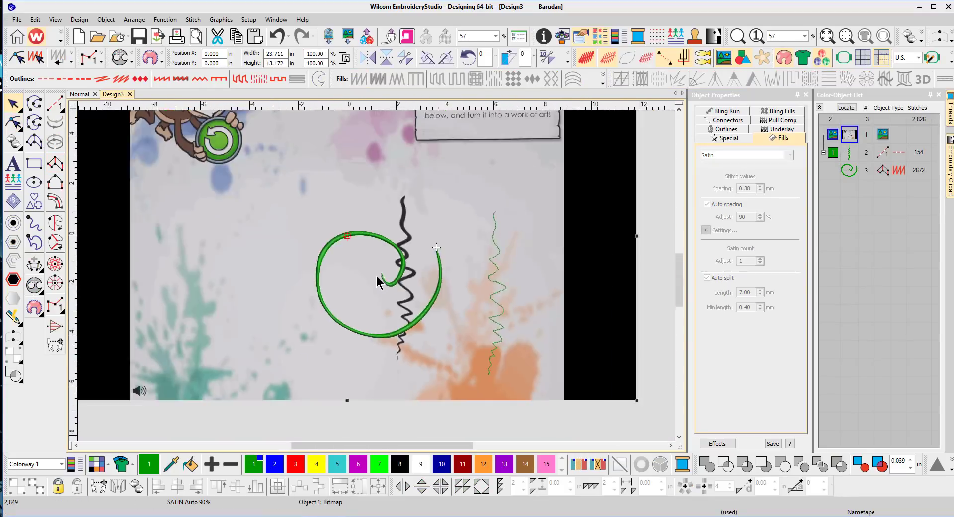
Move the satin spiral off the scribble image, and shift the image well away from the embroidery objects
click(382, 238)
drag(382, 238, 248, 227)
click(442, 272)
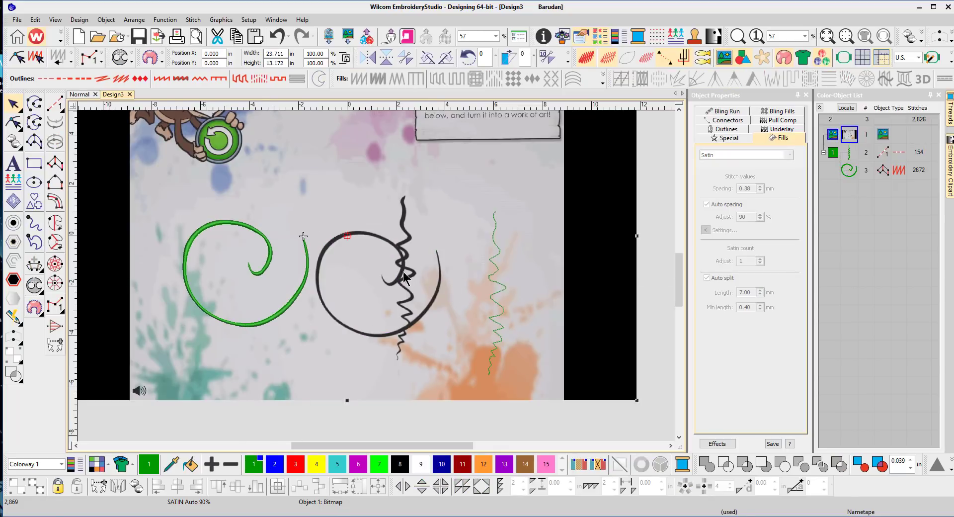
scroll(402, 258, down, 3)
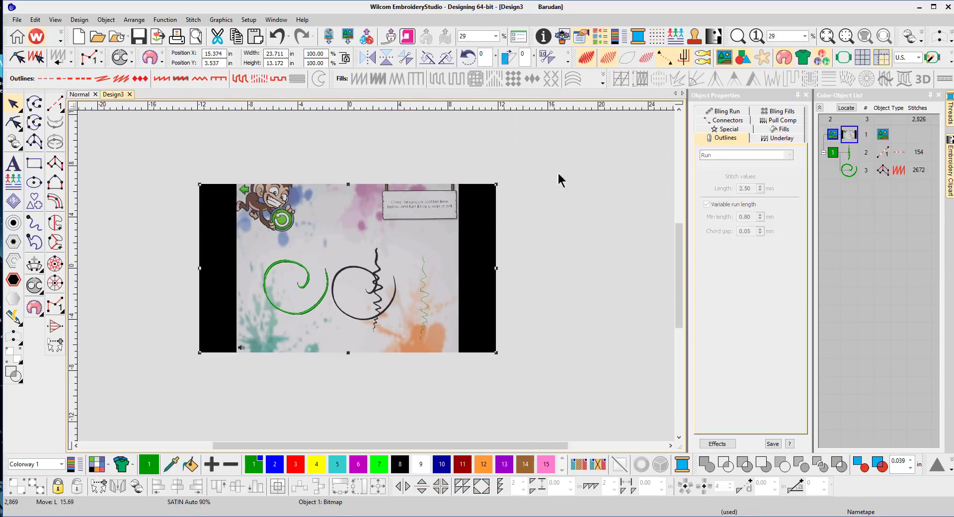
drag(437, 268, 650, 191)
Move the wavy run line onto the spiral so it crosses the inner curl and the lower arc
click(425, 297)
mouse_move(425, 296)
mouse_down()
mouse_move(346, 302)
mouse_move(356, 303)
mouse_up()
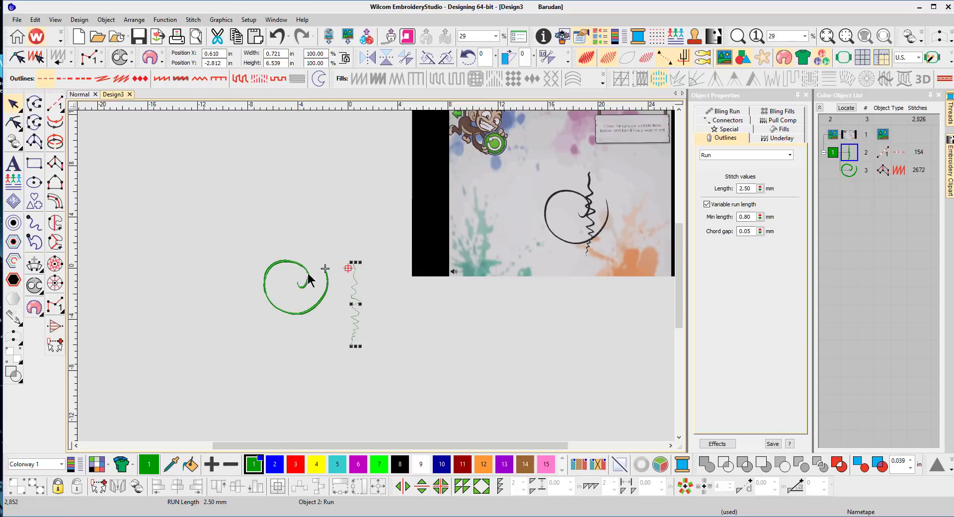
drag(310, 279, 264, 245)
drag(356, 290, 265, 239)
click(373, 273)
scroll(287, 268, up, 3)
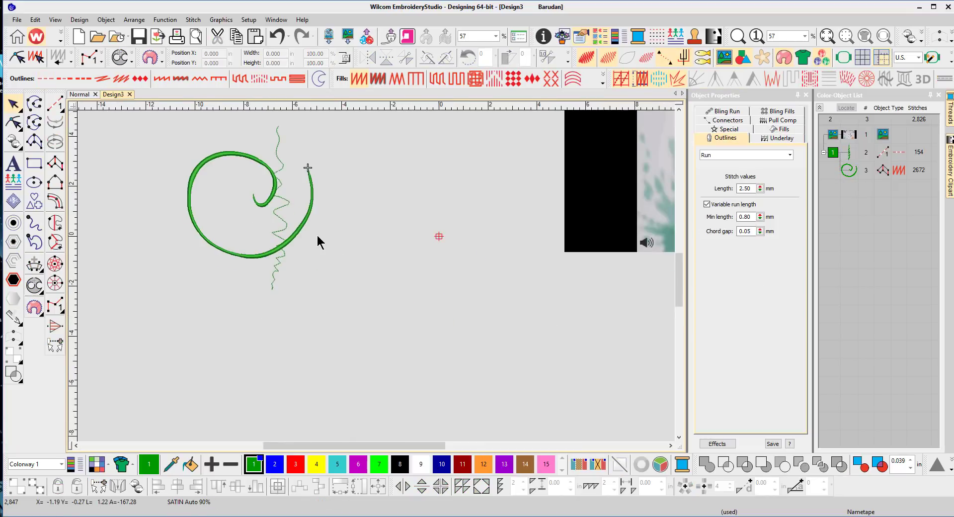
Recolour the satin spiral with orange thread colour 12
click(306, 216)
click(483, 464)
click(350, 198)
scroll(345, 195, up, 1)
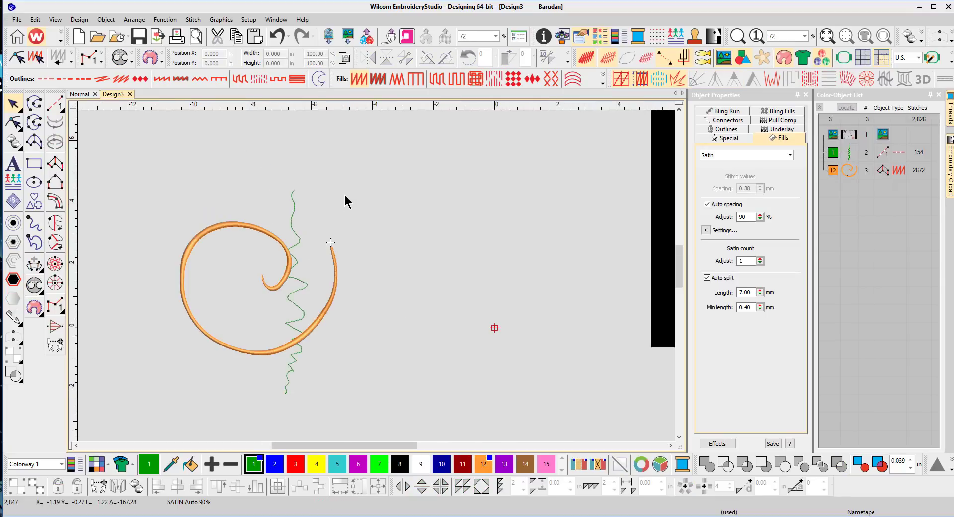
Duplicate the wavy run line beside the original and rotate the copy so it slants across the spiral's outer end
click(300, 240)
drag(301, 239, 336, 243)
drag(345, 191, 324, 181)
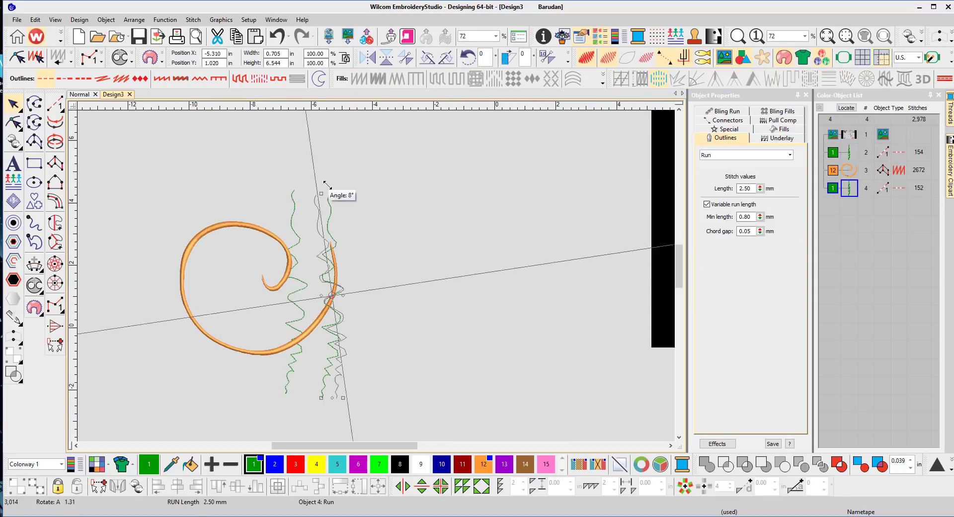
click(333, 278)
click(320, 201)
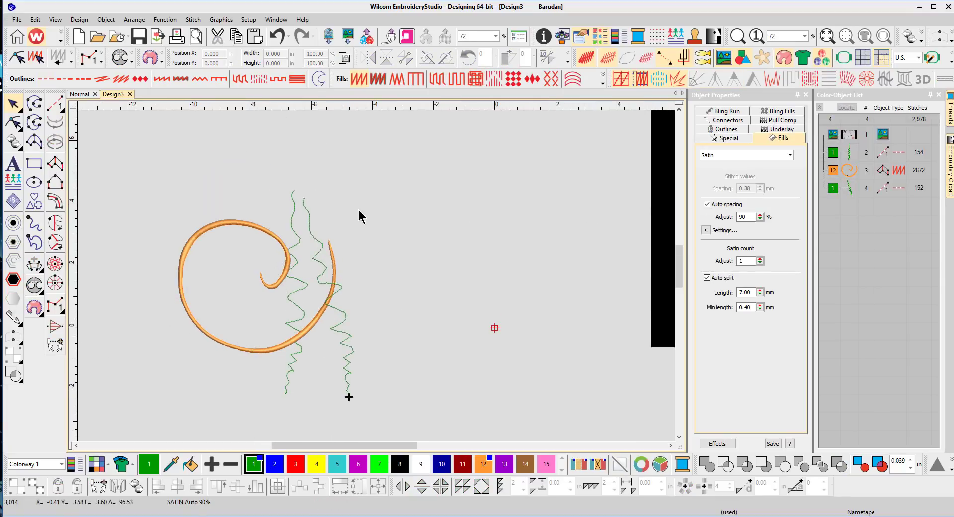
Insert the pumpkin mini.EMB clipart from the OML CLIPART folder and enlarge it to about 6.45 in wide
click(950, 169)
scroll(884, 298, down, 5)
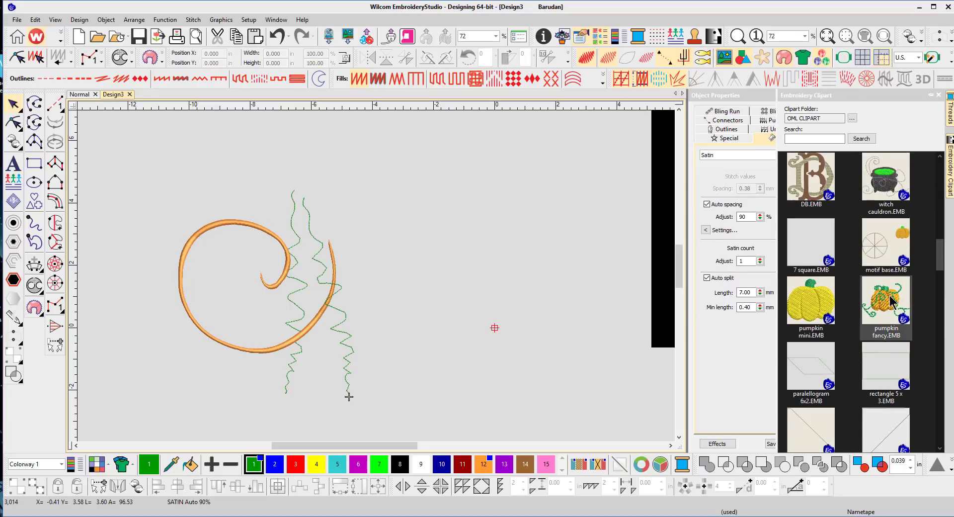
click(815, 305)
drag(416, 253, 415, 253)
drag(432, 269, 477, 353)
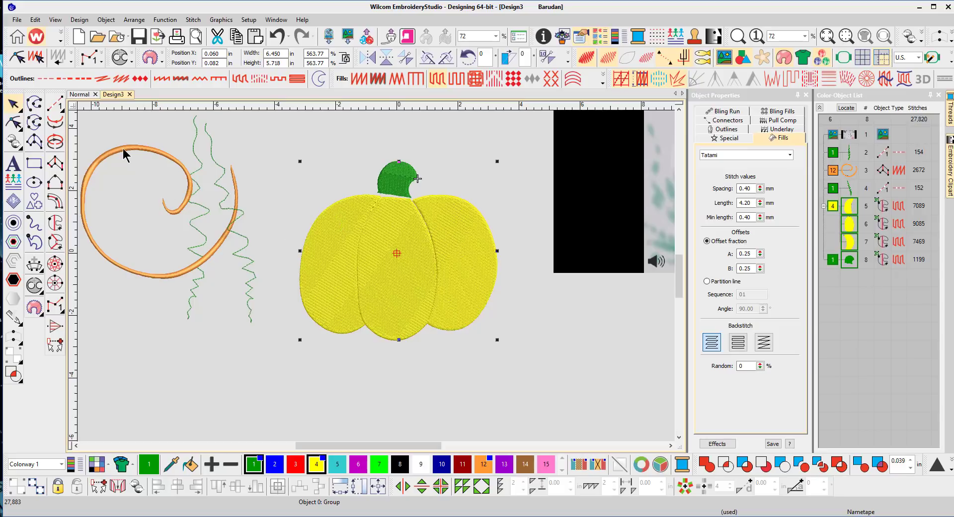
Ungroup the pumpkin and recolour its three yellow body sections with orange thread colour 12
click(36, 486)
click(458, 306)
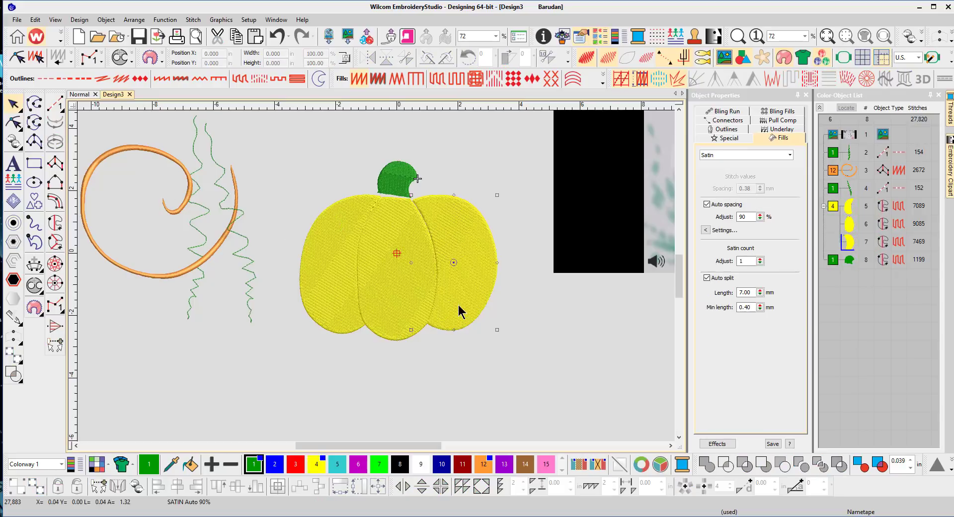
click(482, 464)
click(397, 318)
click(482, 465)
click(322, 320)
click(484, 464)
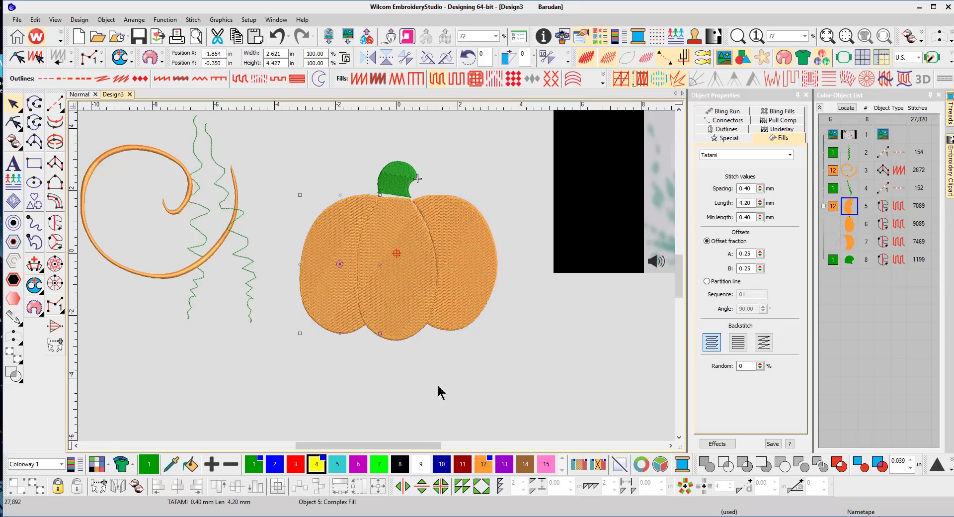
click(439, 389)
Move the slanted wavy line onto the pumpkin beside the stem, and resequence the orange body sections to stitch before the green lines
click(395, 165)
drag(241, 214, 449, 274)
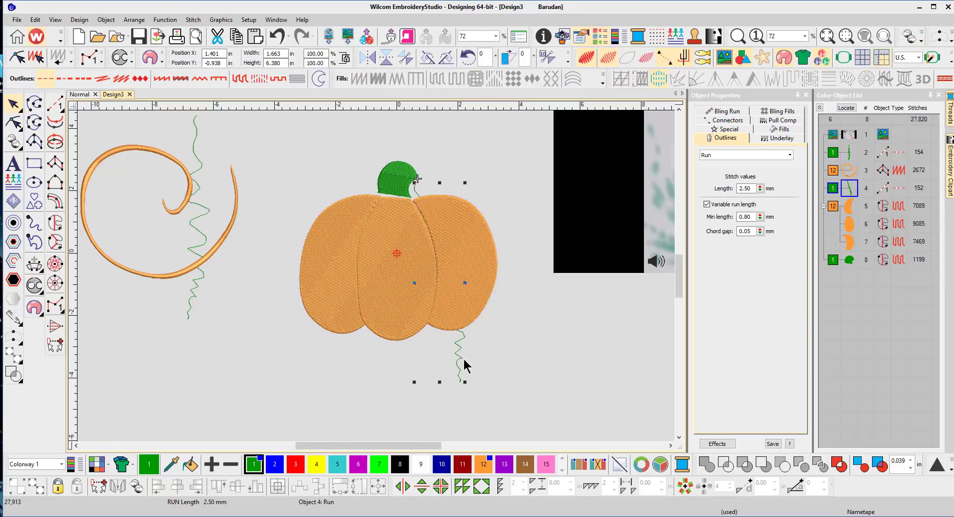
click(833, 206)
drag(833, 151, 833, 251)
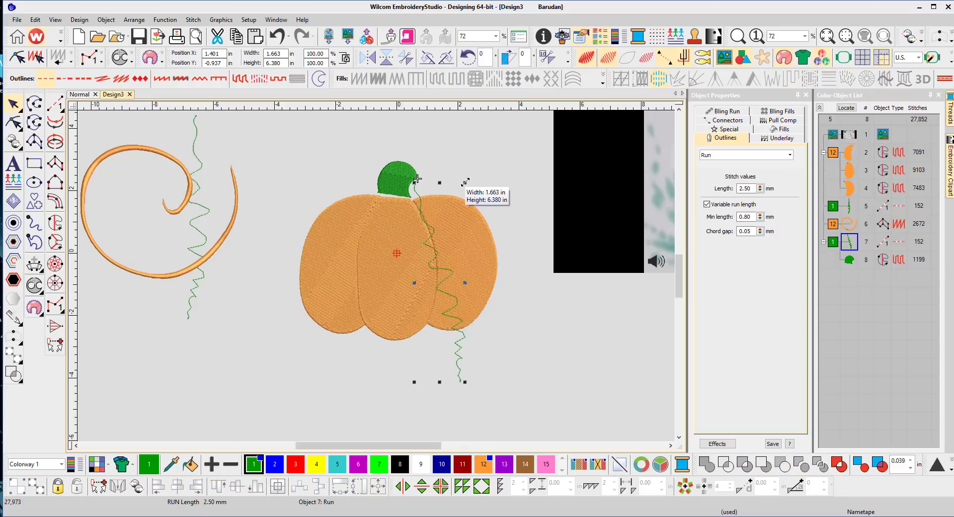
Rotate and shrink the wavy line to about 3.4 in wide so it runs from the stem base over the pumpkin's right shoulder
drag(465, 182, 401, 187)
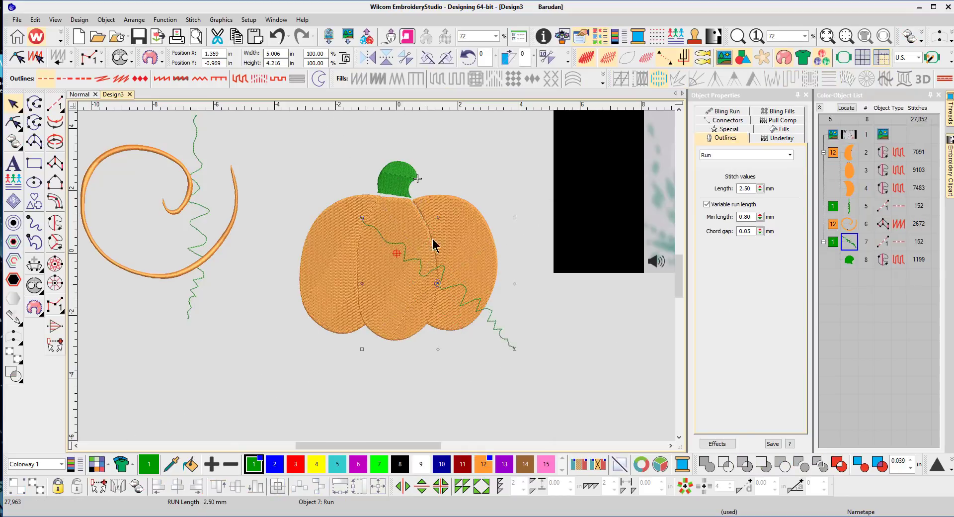
drag(410, 249, 459, 216)
drag(563, 314, 499, 259)
drag(498, 182, 482, 170)
Reshape the green stem so its base closes the gap to the pumpkin body
click(396, 187)
scroll(396, 188, up, 6)
click(14, 122)
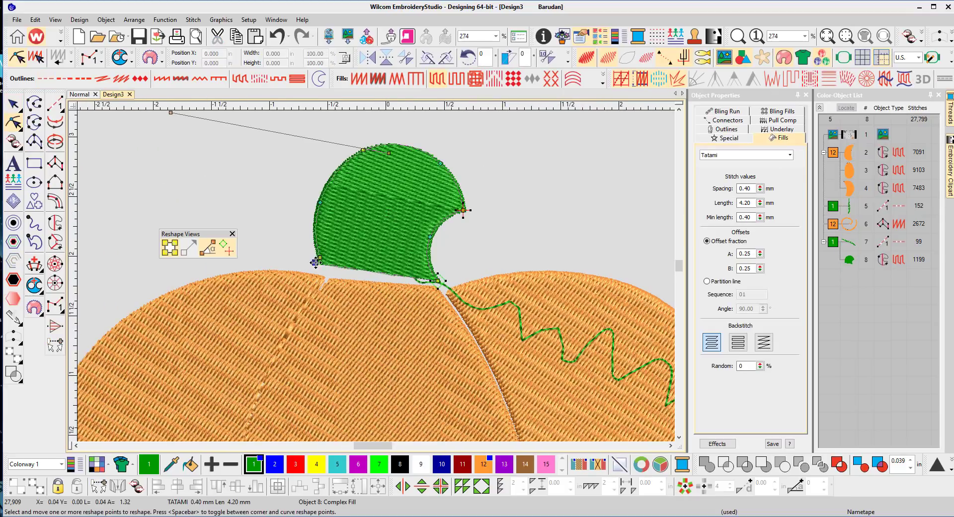
click(13, 104)
scroll(357, 207, down, 7)
Shrink the spiral and remaining wavy line together and place them on the upper left of the pumpkin
mouse_move(128, 155)
mouse_down()
mouse_move(280, 360)
mouse_move(214, 294)
mouse_up()
drag(180, 231, 367, 291)
drag(405, 357, 365, 323)
click(359, 292)
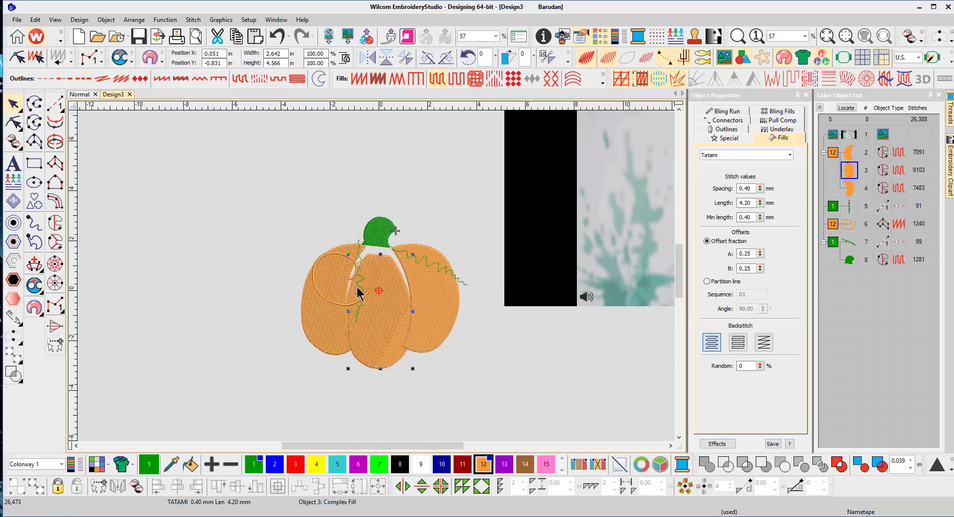
click(425, 396)
scroll(377, 279, up, 3)
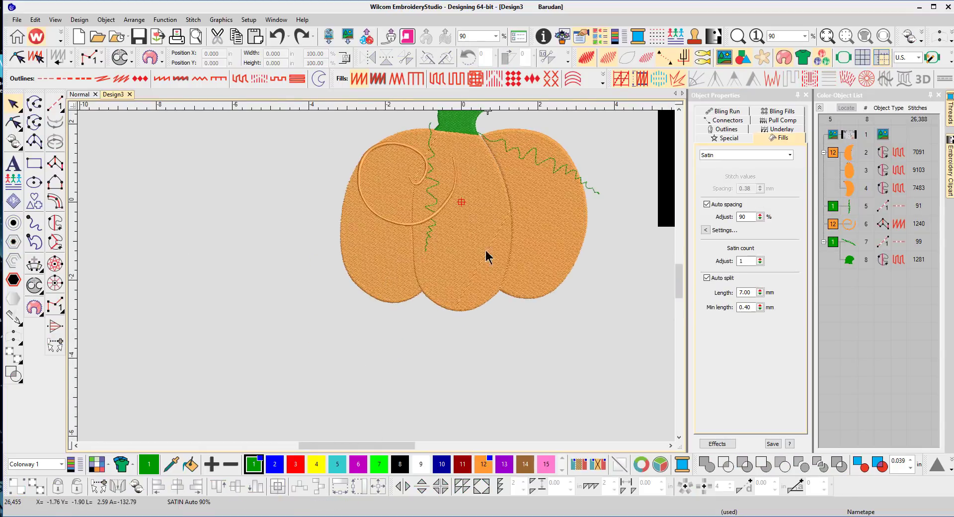
Duplicate the orange spiral onto the pumpkin's right section and rotate the copy to follow the section's outer edge
scroll(609, 326, down, 1)
click(195, 185)
drag(196, 185, 297, 217)
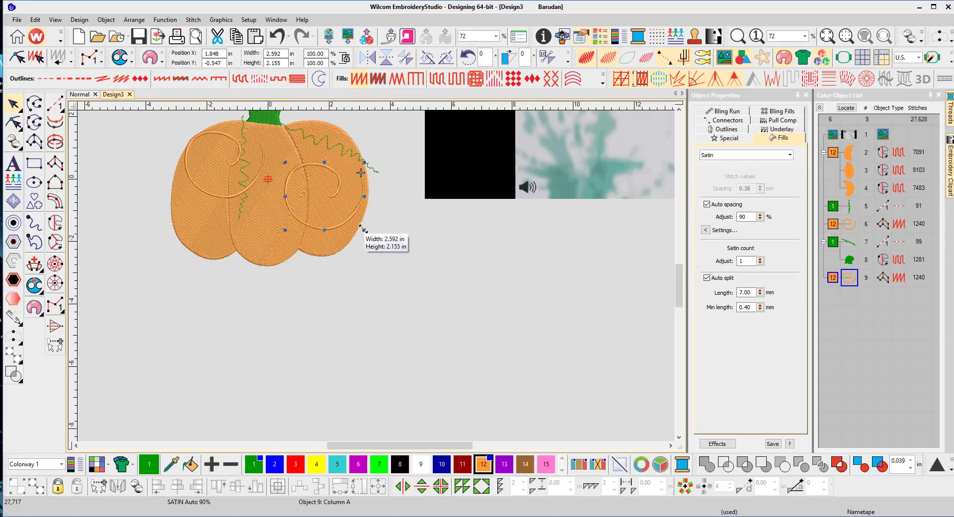
drag(365, 229, 351, 289)
click(362, 245)
Duplicate the right spiral, scale the copy to about 50%, and place it rotated near the bottom of the middle section
click(355, 184)
drag(357, 347, 324, 302)
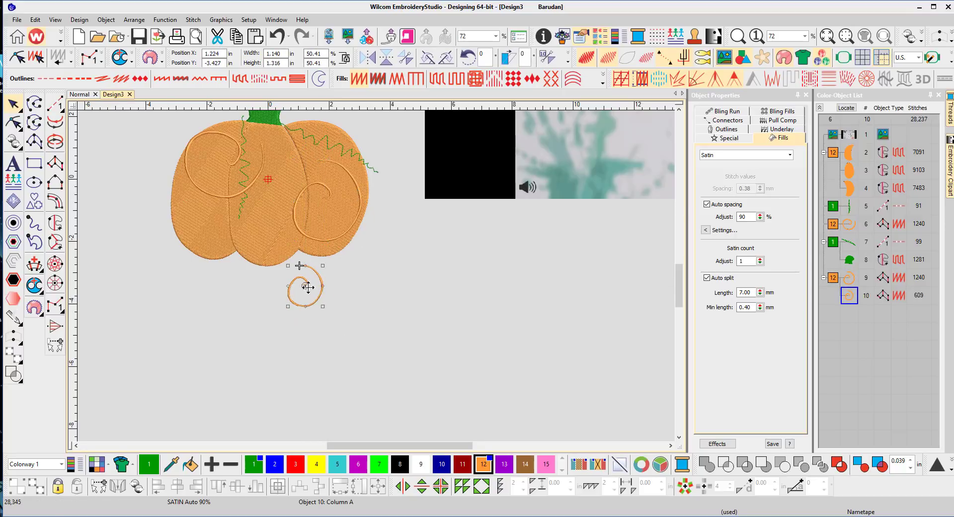
scroll(309, 287, up, 7)
scroll(377, 276, down, 4)
drag(389, 225, 299, 171)
scroll(298, 172, down, 3)
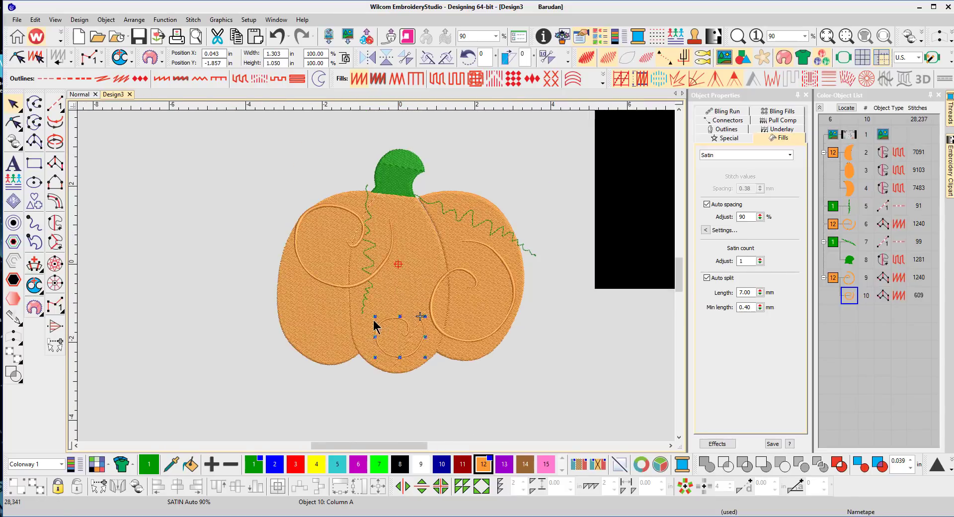
click(583, 338)
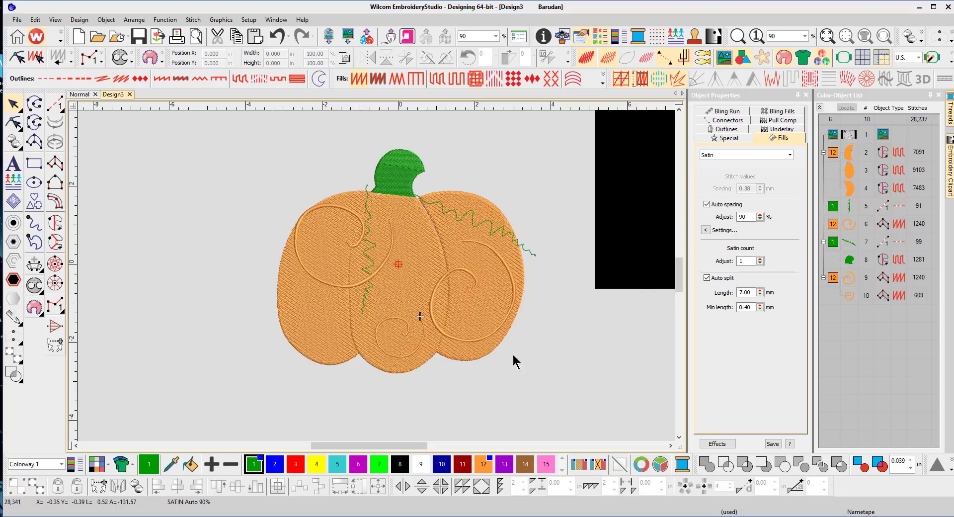
Duplicate the wavy vine beside the stem and rotate the copy to a flatter angle just above the original
click(439, 207)
click(850, 244)
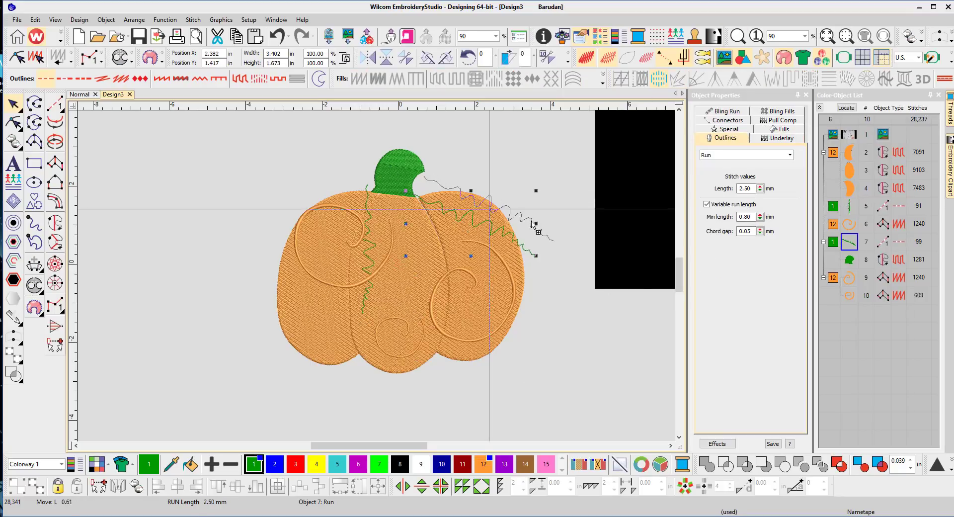
drag(532, 223, 528, 221)
drag(540, 164, 535, 159)
drag(534, 207, 509, 207)
click(560, 342)
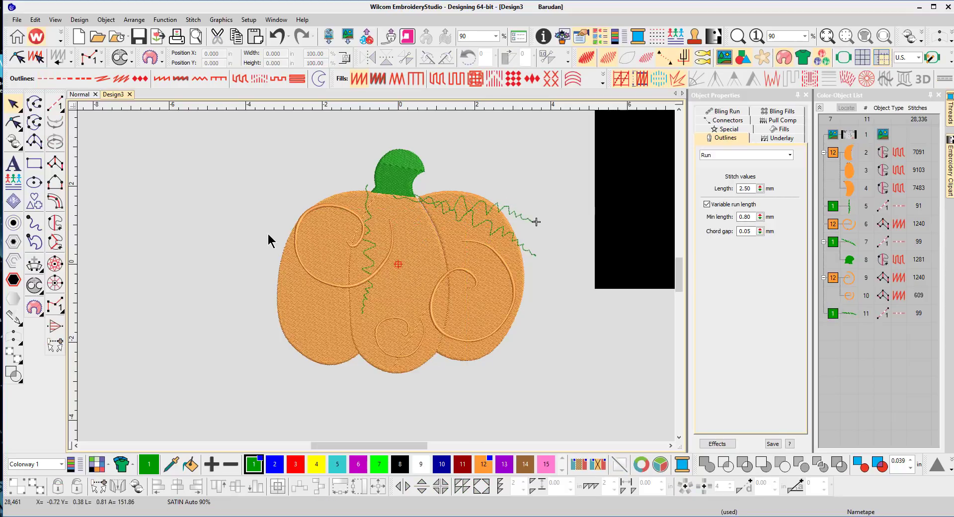
Digitize a curled run-stitch vine from the stem's left base outward and reshape its curl
click(55, 103)
click(372, 190)
right_click(313, 144)
right_click(247, 164)
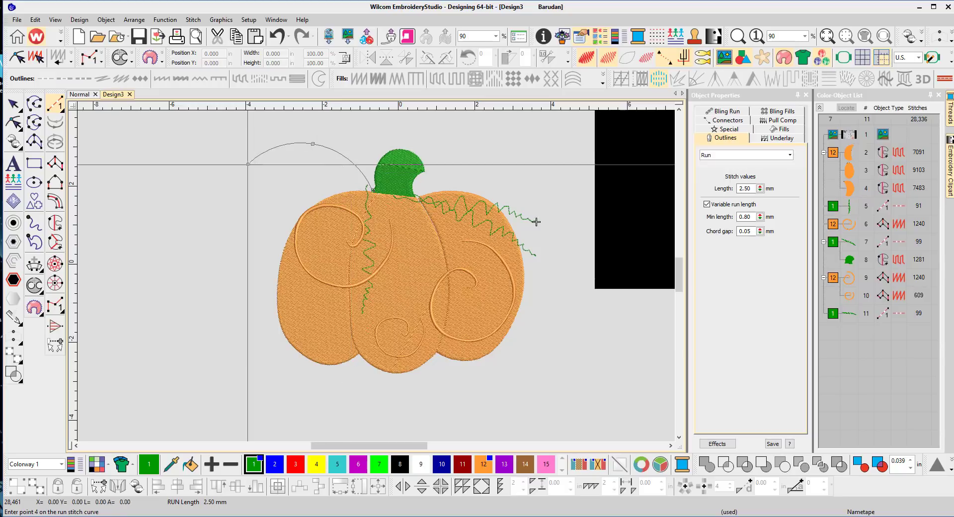
key(Return)
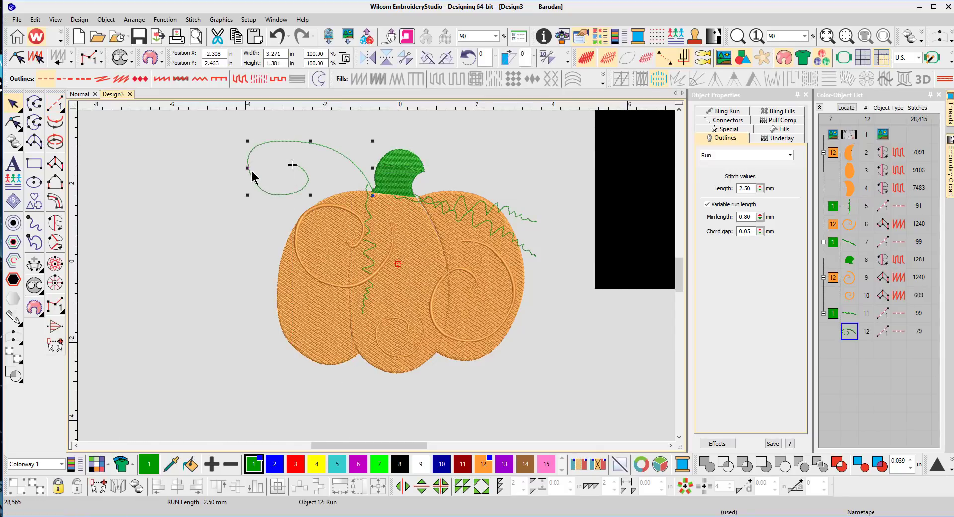
key(h)
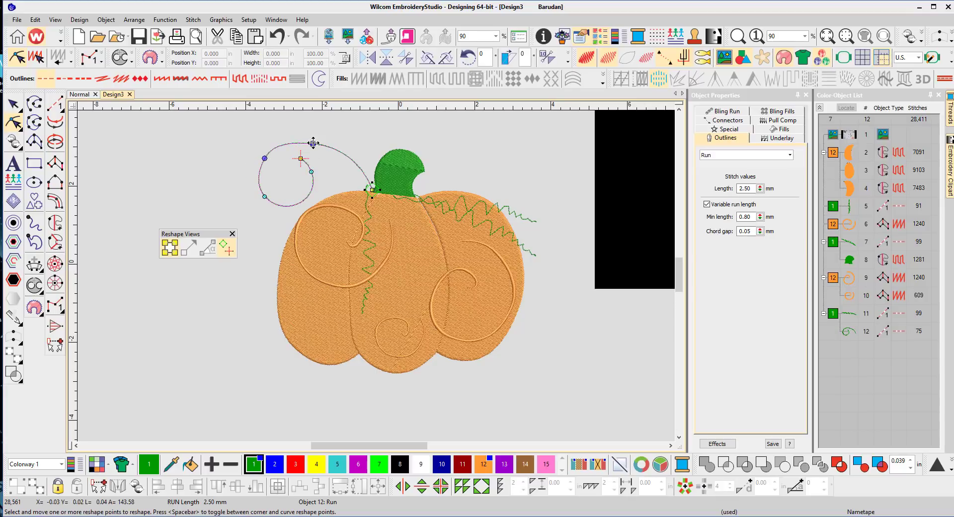
key(Escape)
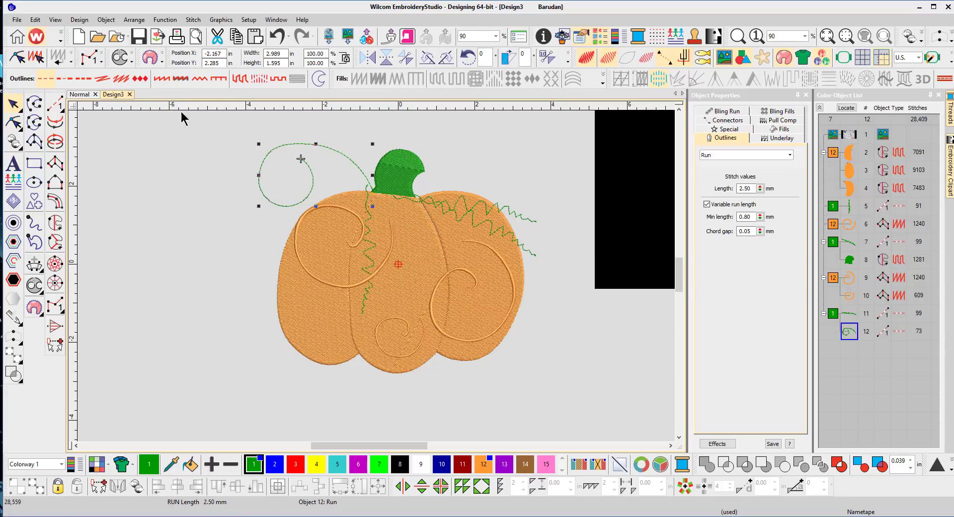
Try Triple Run and other outline stitch types on the curled vine, and delete it
click(62, 79)
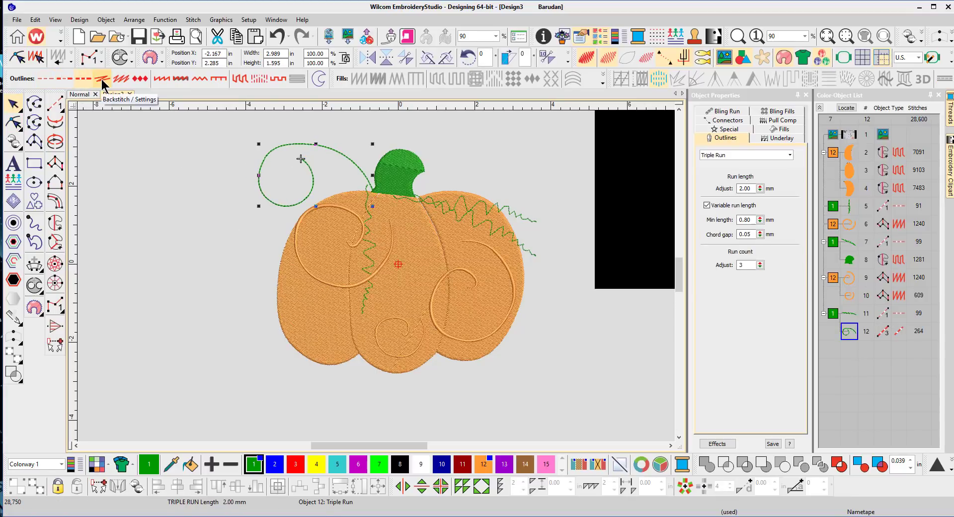
click(122, 78)
click(45, 78)
click(255, 271)
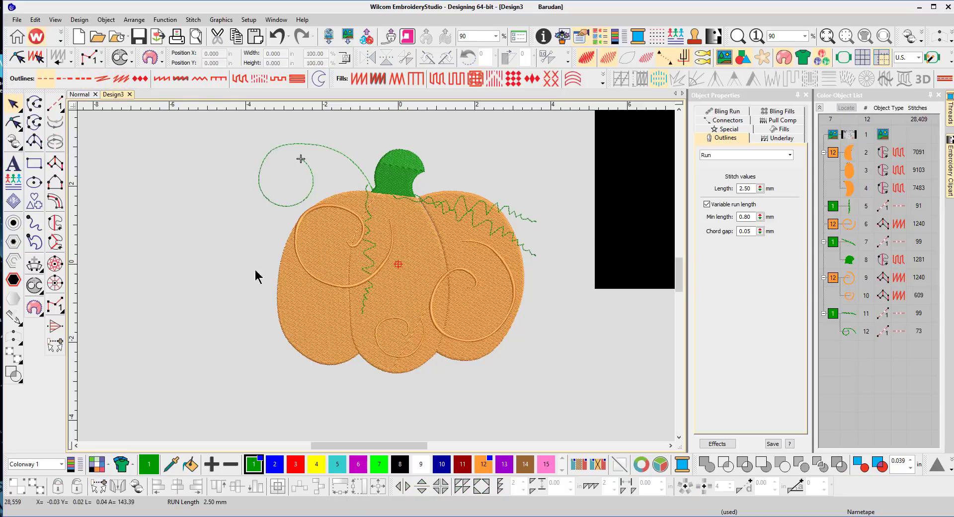
click(304, 147)
key(Delete)
click(415, 172)
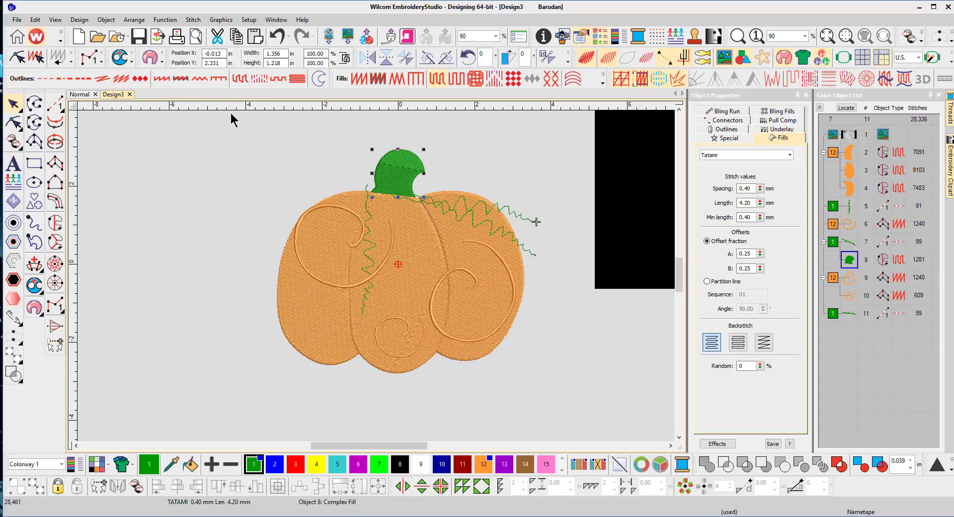
click(17, 281)
click(417, 364)
click(13, 279)
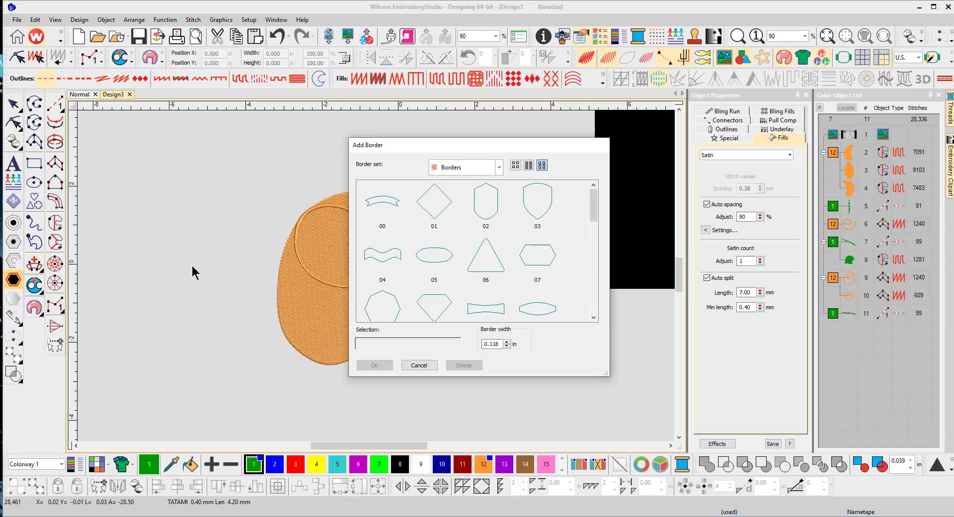
click(419, 365)
Create a Backstitch outline in green colour 1 around the pumpkin stem, using the second overlapping method
click(400, 181)
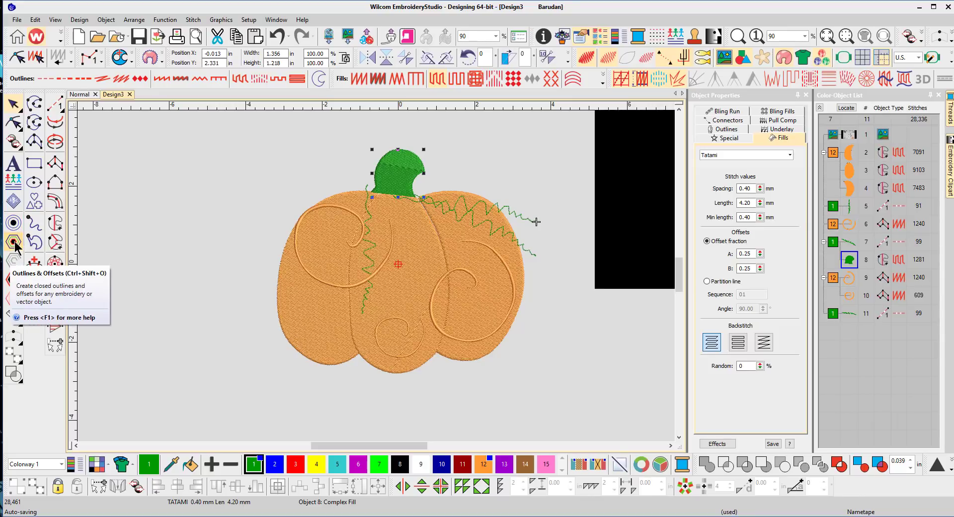
click(15, 246)
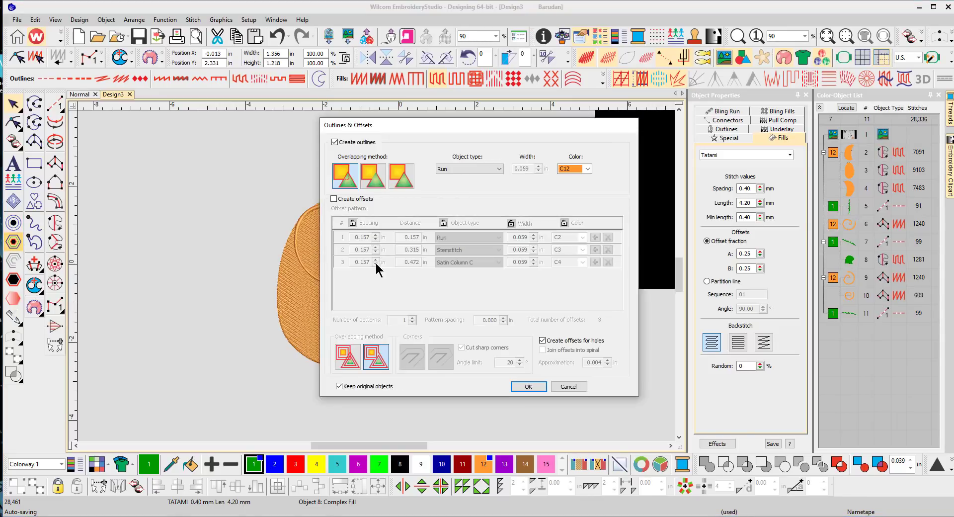
click(375, 178)
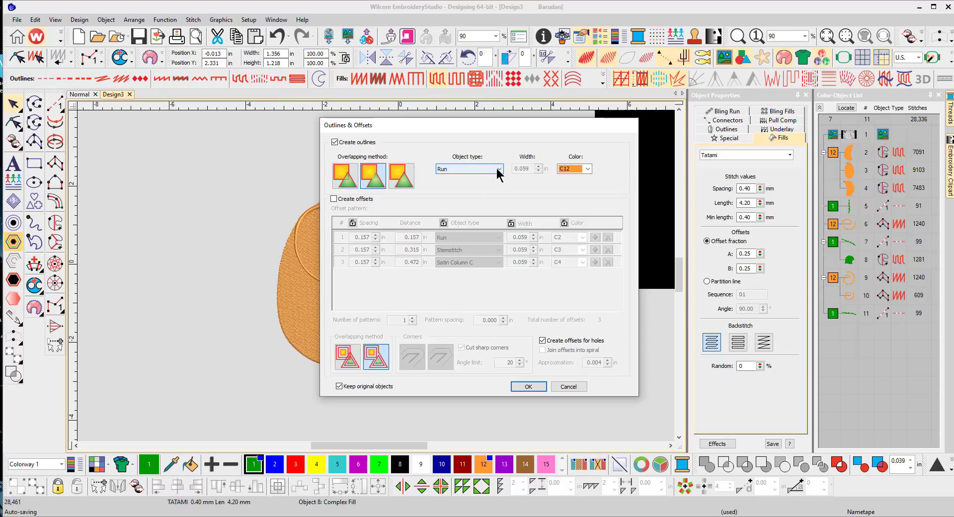
click(497, 171)
click(587, 172)
click(499, 169)
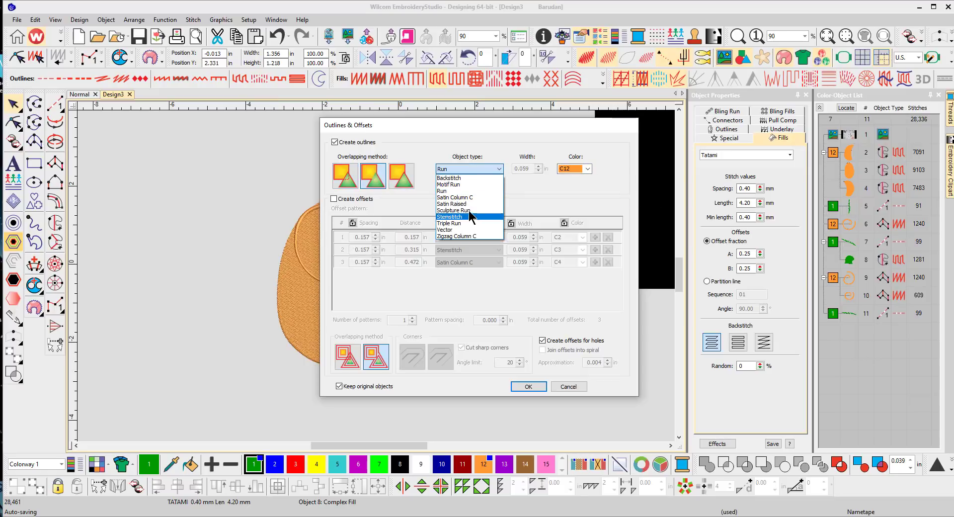
click(457, 178)
click(588, 168)
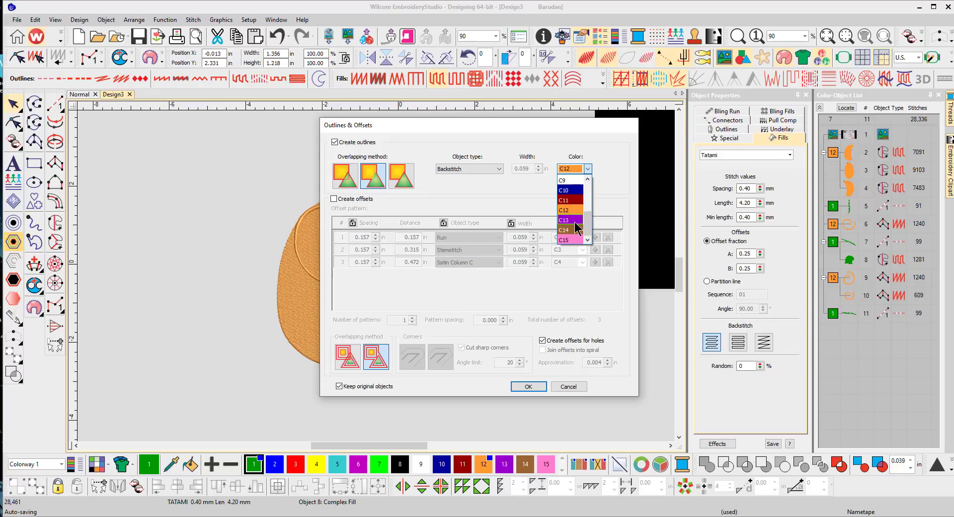
scroll(575, 222, up, 3)
click(570, 180)
click(533, 388)
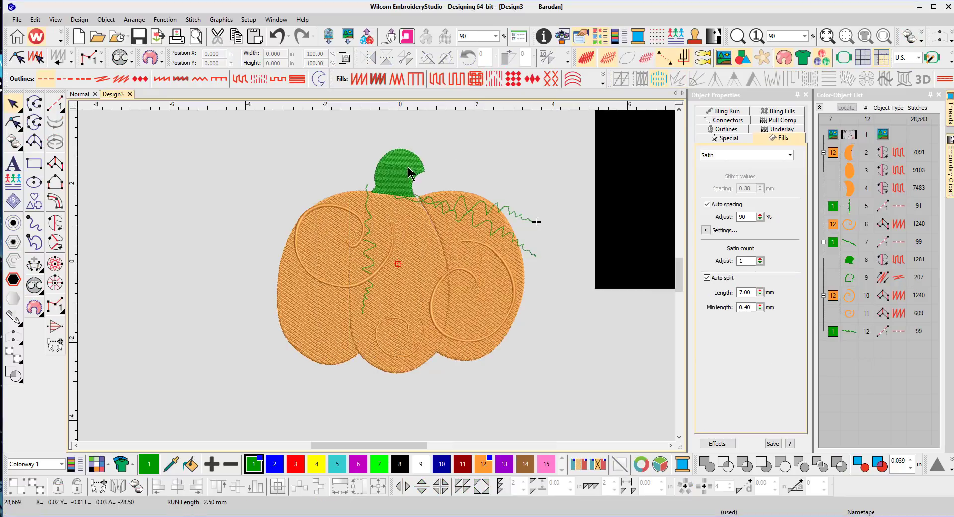
Create a Backstitch outline in orange C12 around the left pumpkin section
click(324, 343)
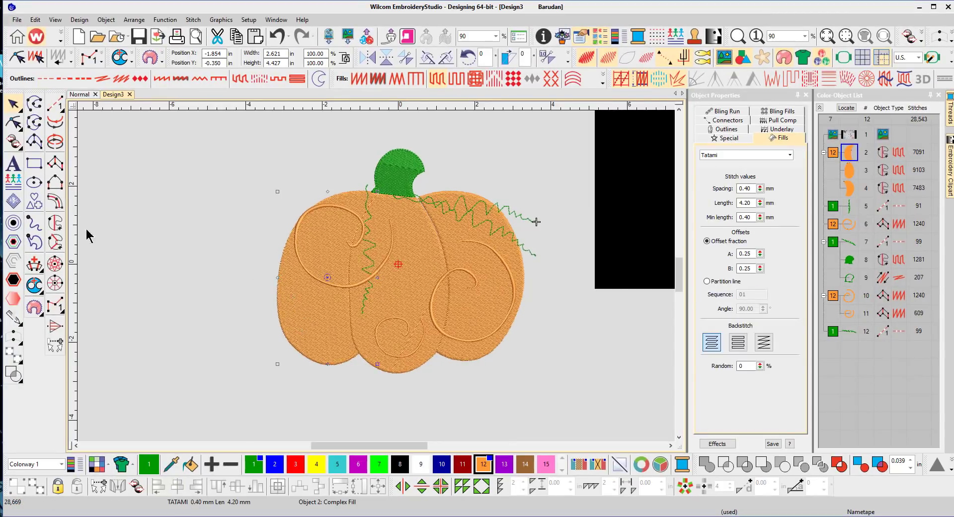
click(14, 242)
click(586, 168)
click(573, 232)
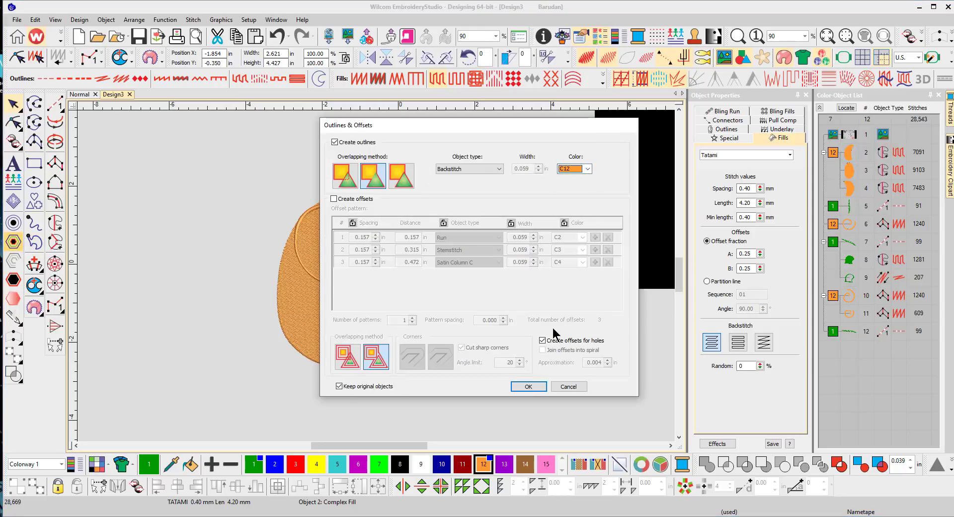
click(528, 387)
key(Escape)
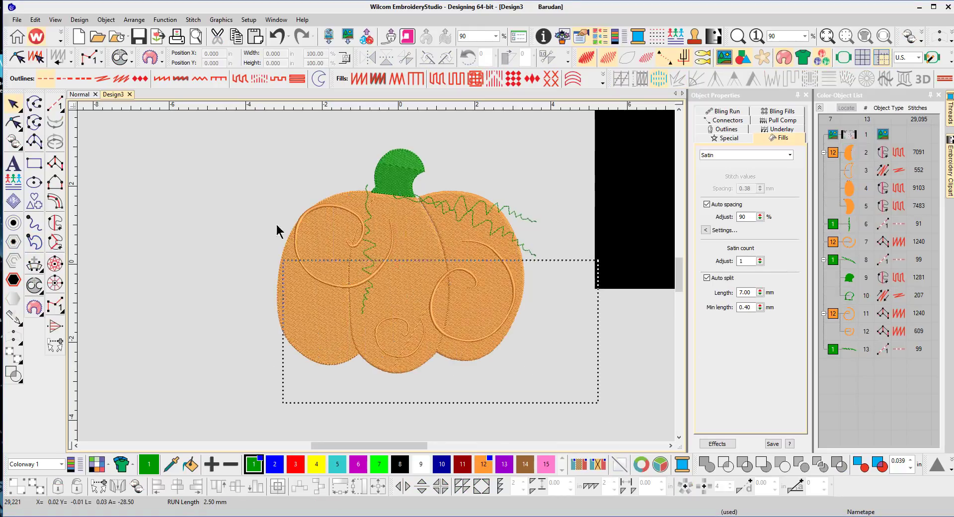
Scale the whole pumpkin design down proportionally to about 80% of its size
key(ctrl+a)
scroll(389, 288, down, 3)
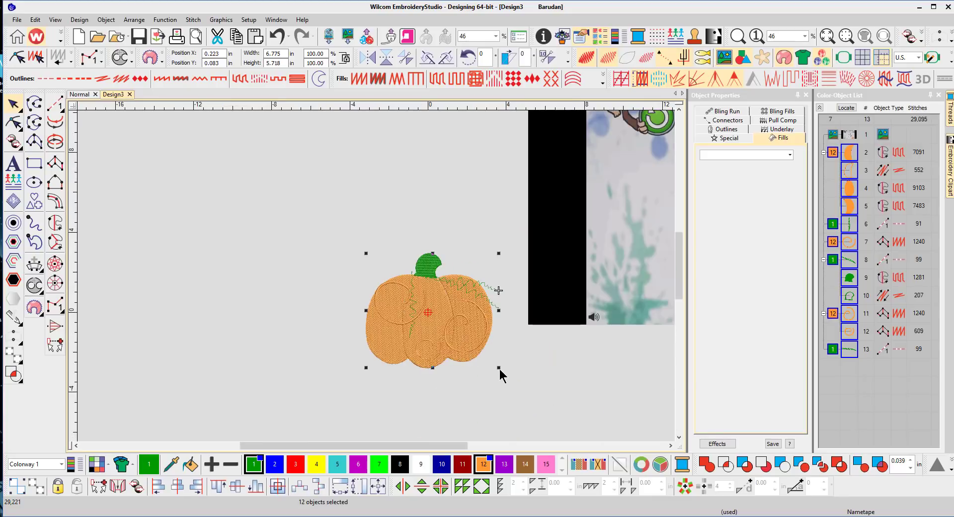
drag(499, 370, 473, 347)
click(490, 312)
key(ctrl+a)
click(422, 356)
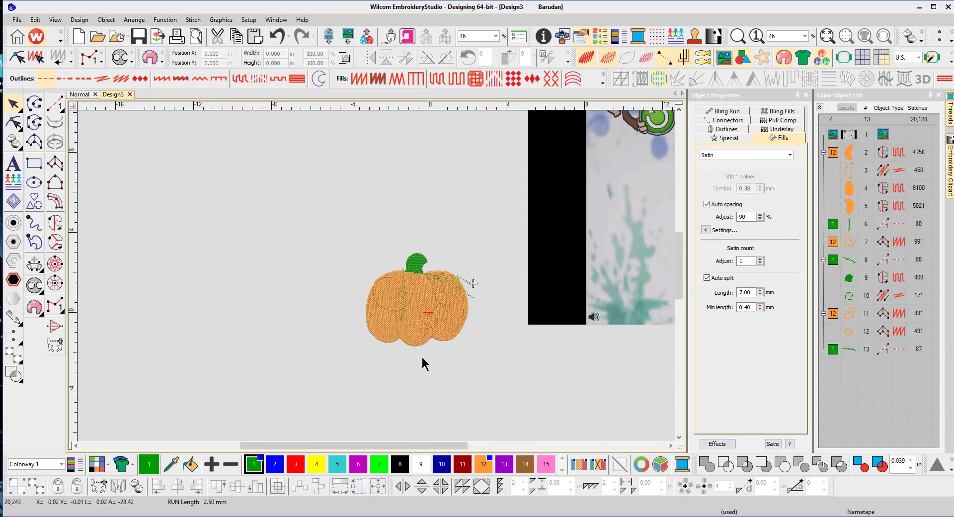
Try E Stitch in green colour 1 on the left pumpkin section's outline, and delete the outline
scroll(408, 345, up, 6)
click(409, 342)
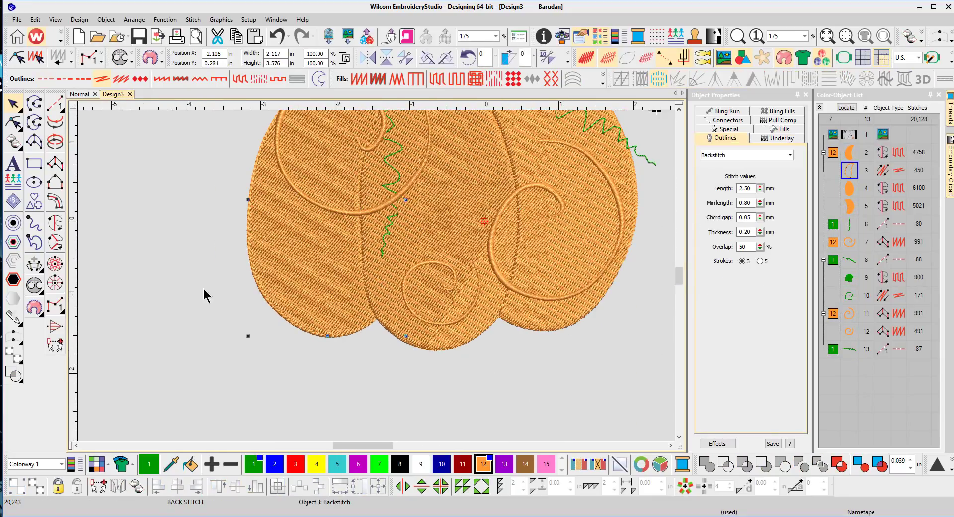
click(219, 79)
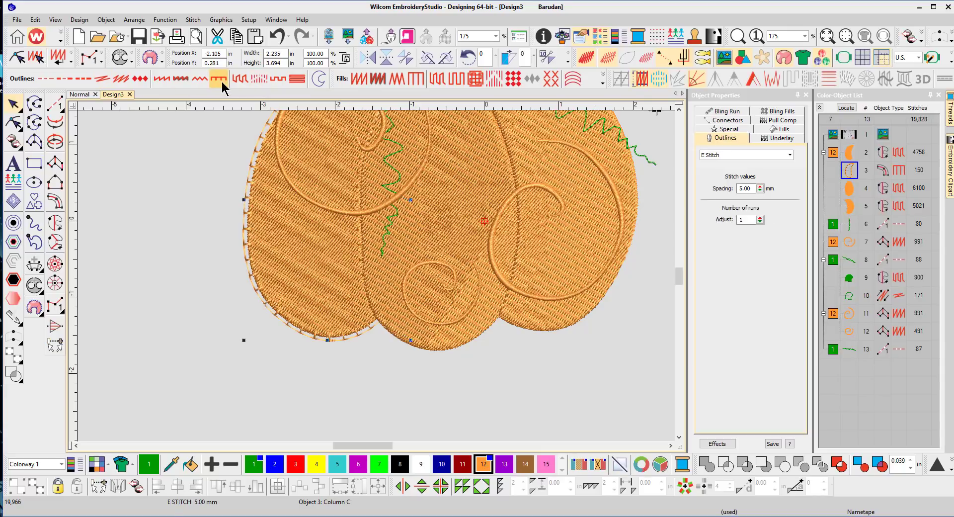
click(254, 464)
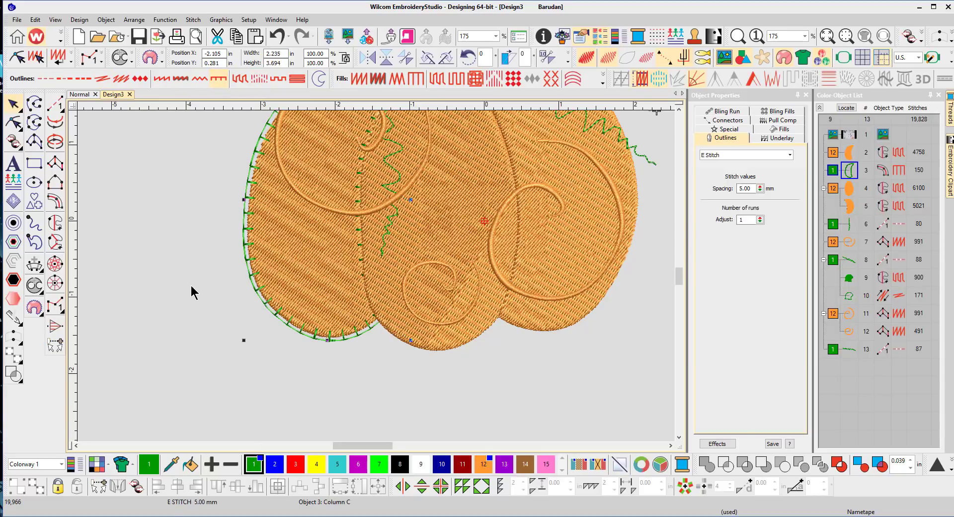
scroll(191, 285, down, 2)
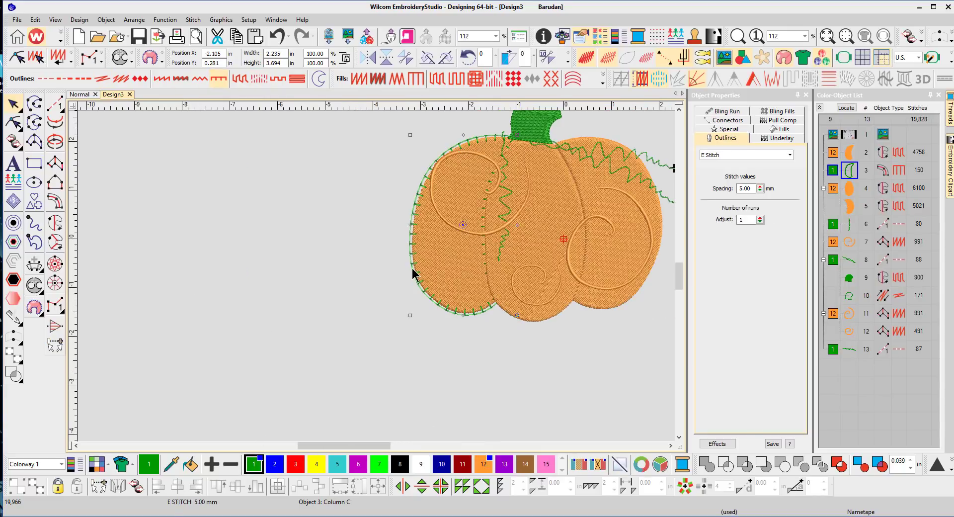
key(Delete)
Digitize an open run-stitch line along the left pumpkin section's outer edge, from the stem's base around to the middle section's lower junction
scroll(376, 245, up, 1)
click(219, 79)
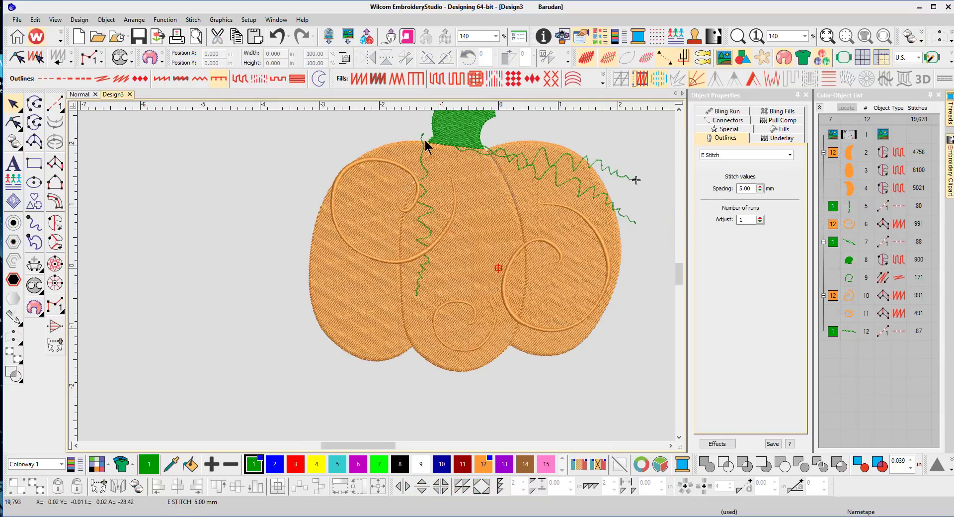
click(55, 103)
click(430, 142)
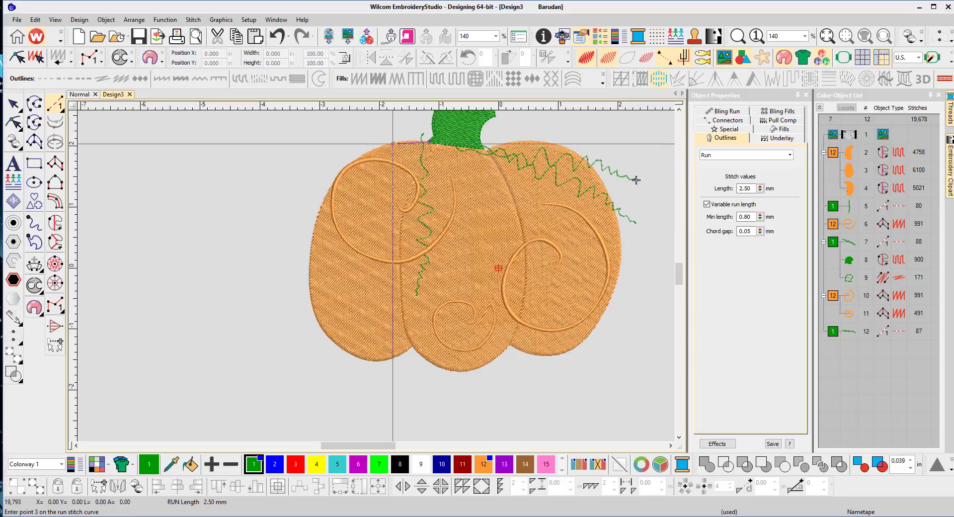
click(393, 143)
click(364, 154)
click(338, 172)
click(318, 210)
click(309, 268)
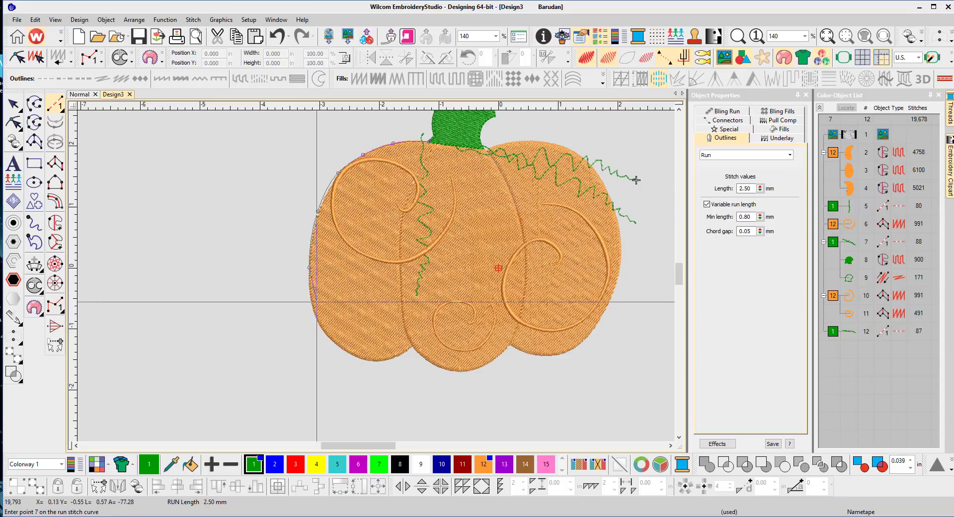
click(312, 309)
click(333, 340)
click(360, 358)
click(412, 346)
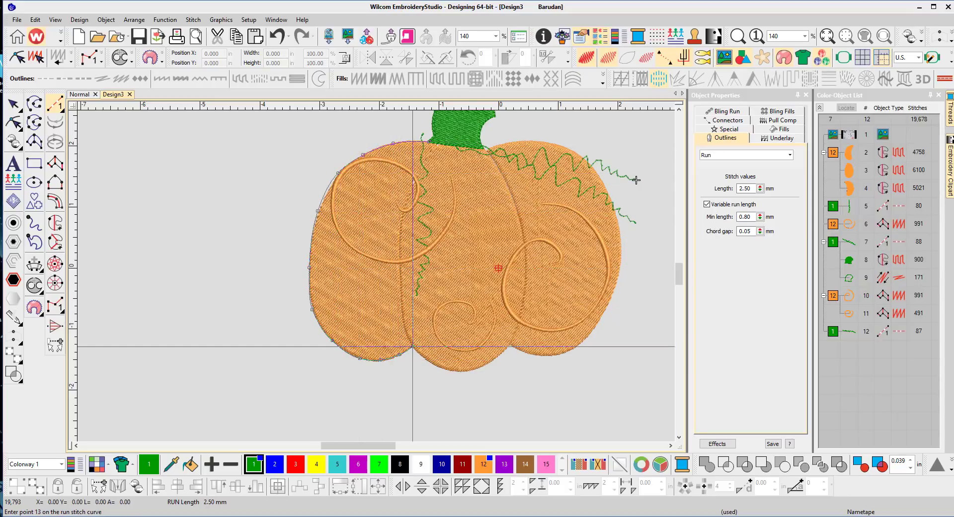
click(22, 102)
Try E Stitch, Stemstitch and Motif Run on the new edge line, and return it to E Stitch
click(218, 78)
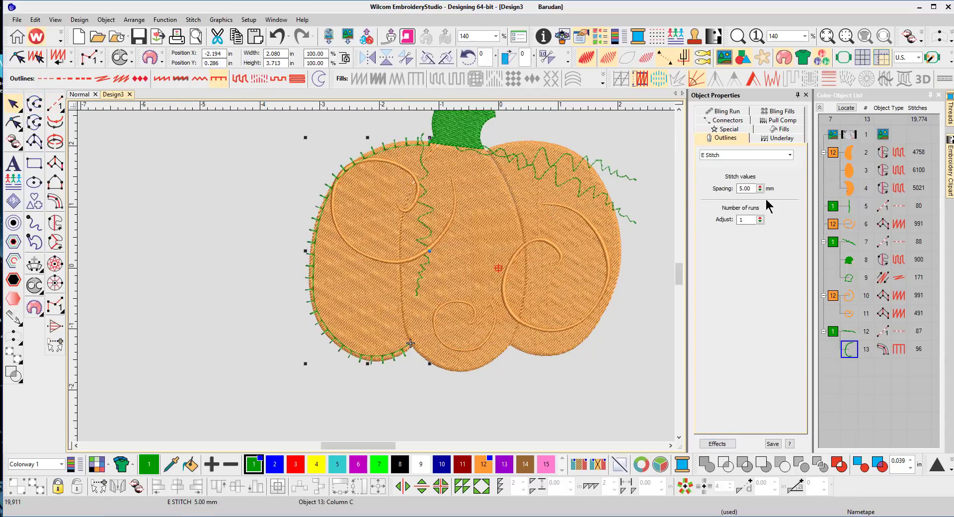
click(731, 155)
click(726, 183)
click(739, 155)
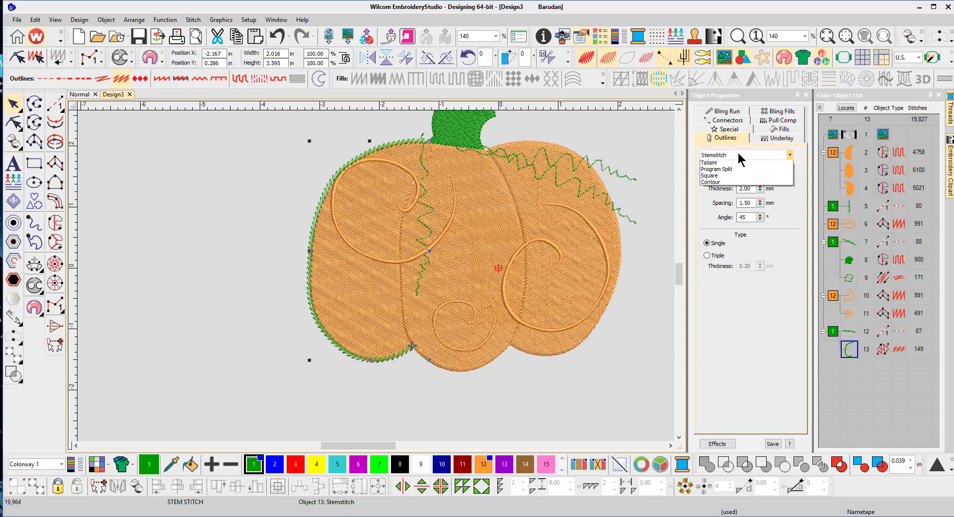
click(723, 196)
click(743, 155)
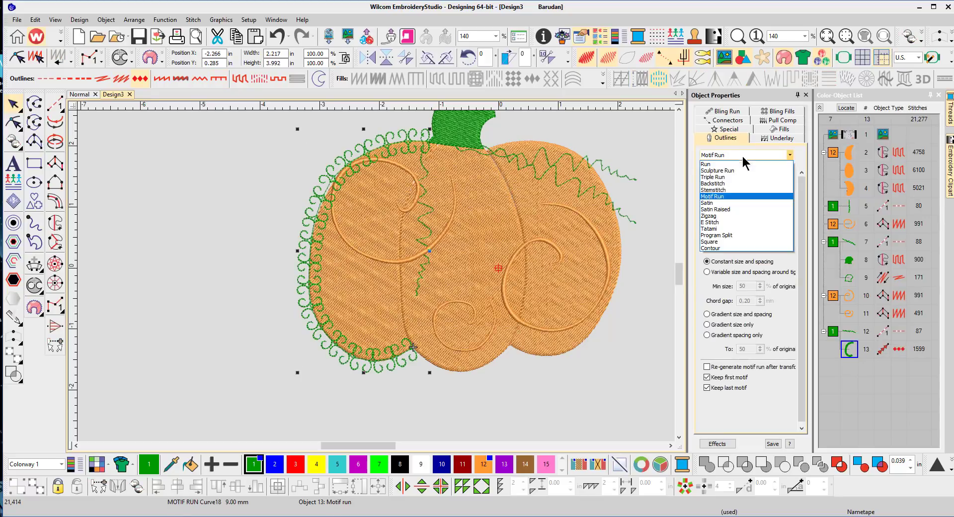
click(726, 223)
Try to widen the E Stitch edge line by reshaping its upper end, and delete the line
click(14, 122)
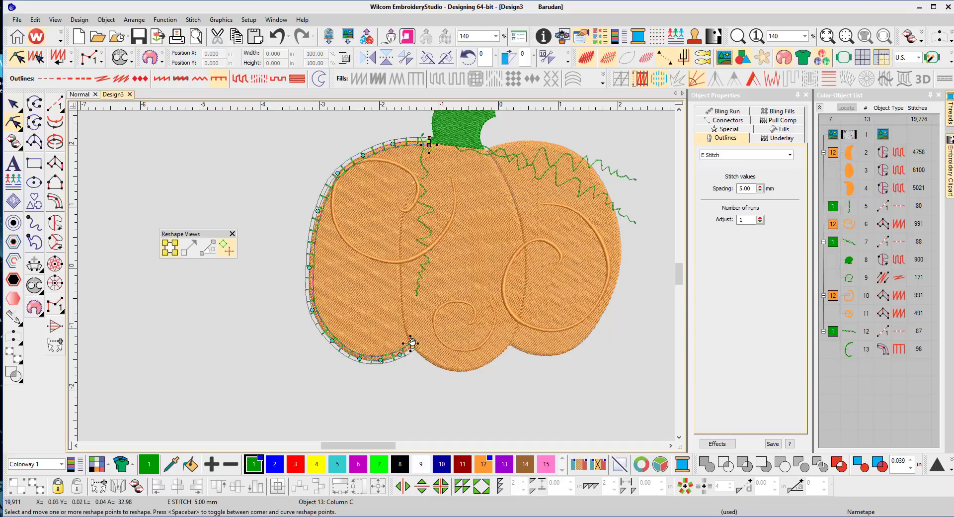
drag(429, 142, 423, 189)
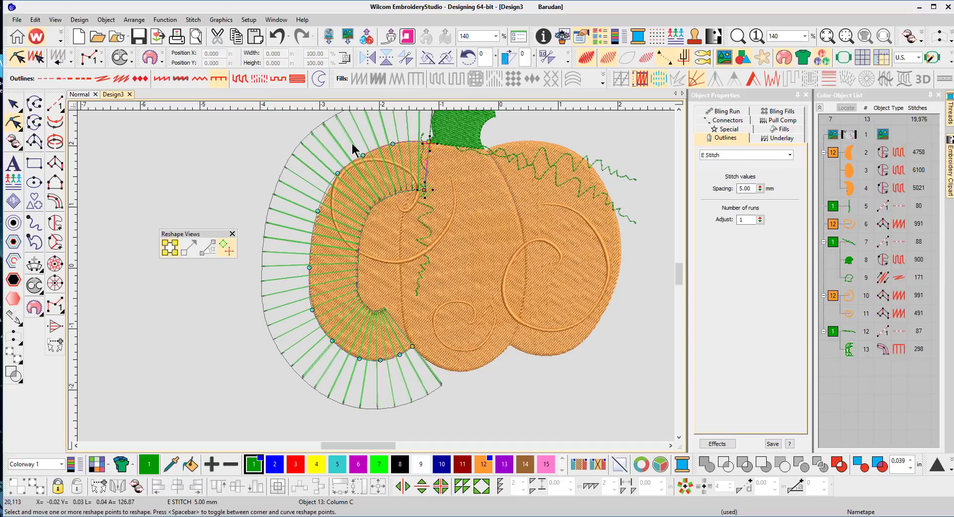
scroll(673, 116, up, 1)
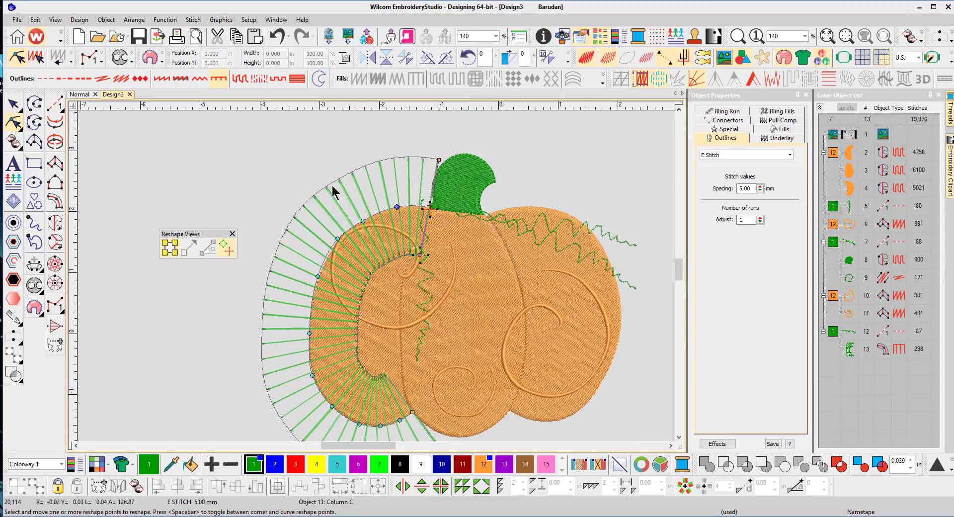
key(Escape)
key(Delete)
Group the left spiral with the vertical wavy vine and shift them slightly right to meet the stem's base
click(364, 227)
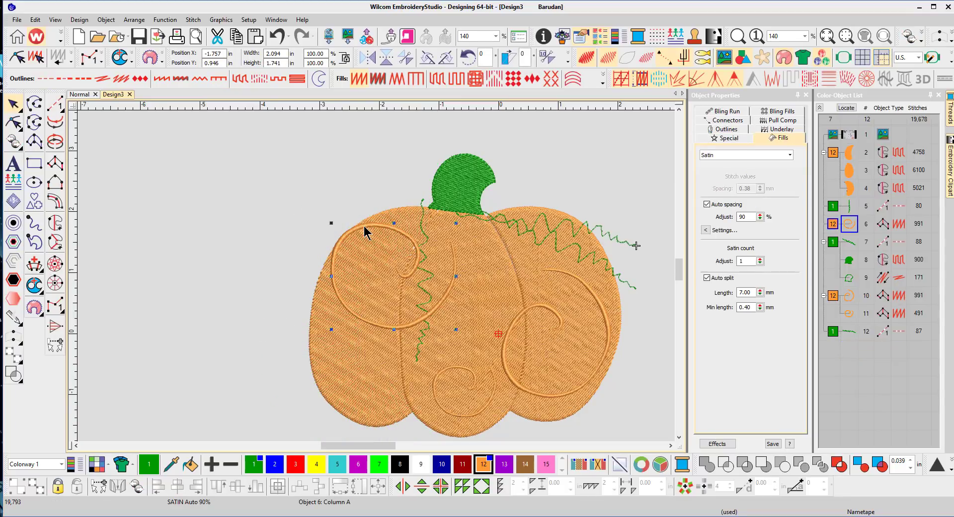
ctrl+click(426, 276)
click(26, 487)
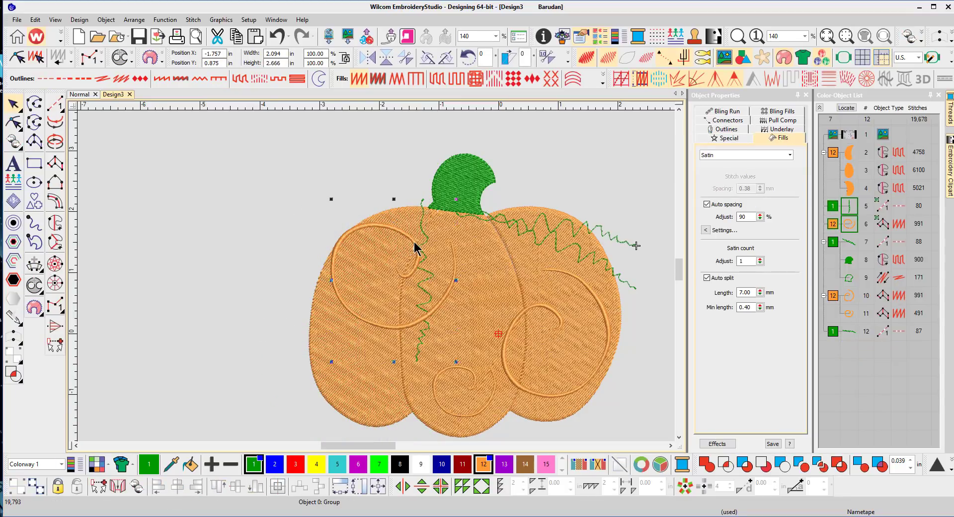
drag(415, 249, 422, 249)
click(304, 198)
Change the left pumpkin section's fill to Motif Fill and pick a Kite motif from the Single Motifs set
scroll(499, 312, down, 2)
scroll(363, 288, up, 2)
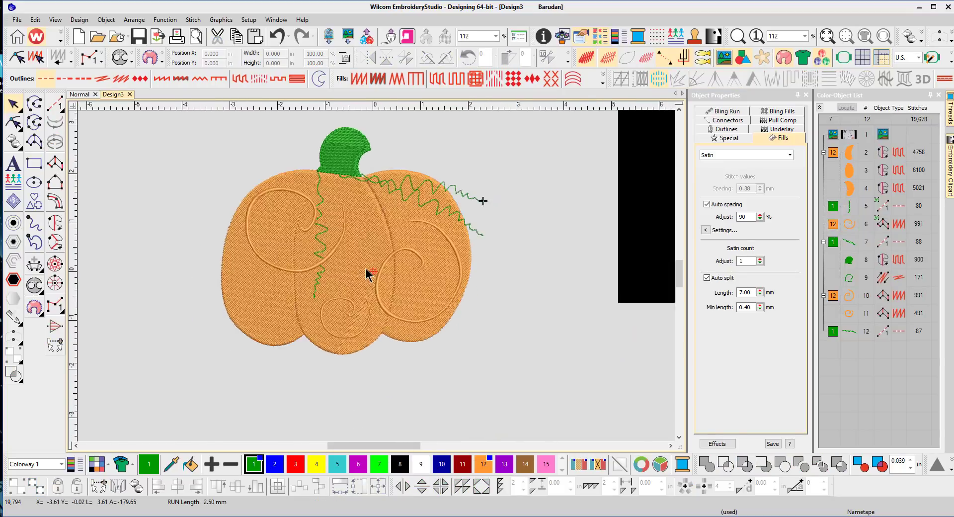
click(262, 312)
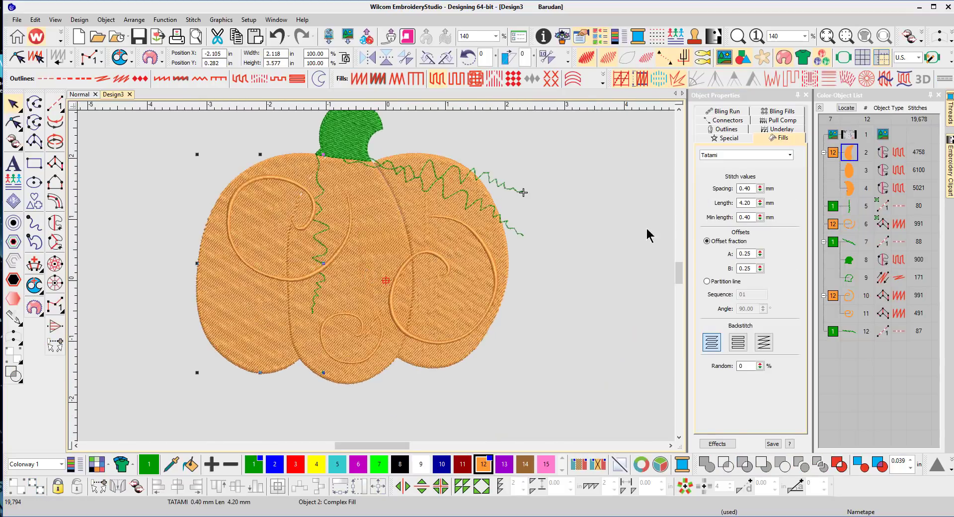
click(745, 155)
click(741, 203)
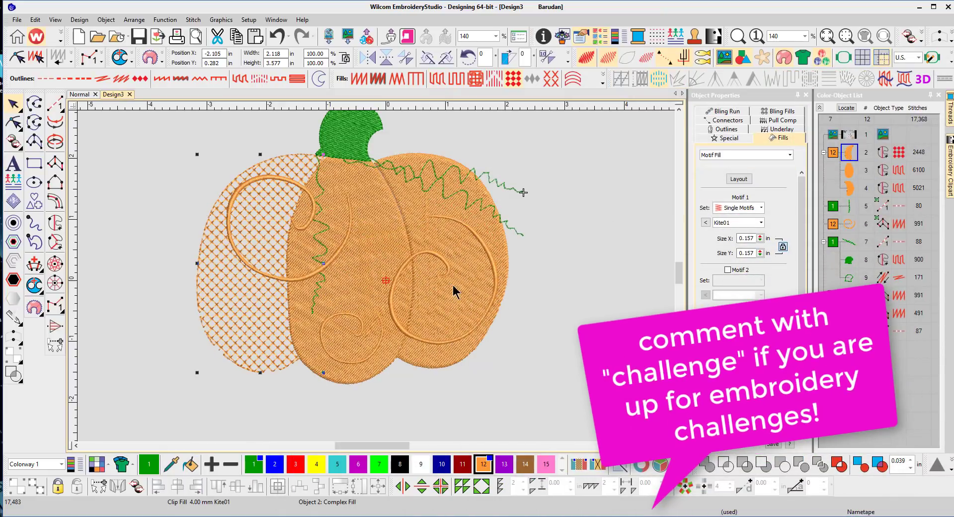
click(705, 222)
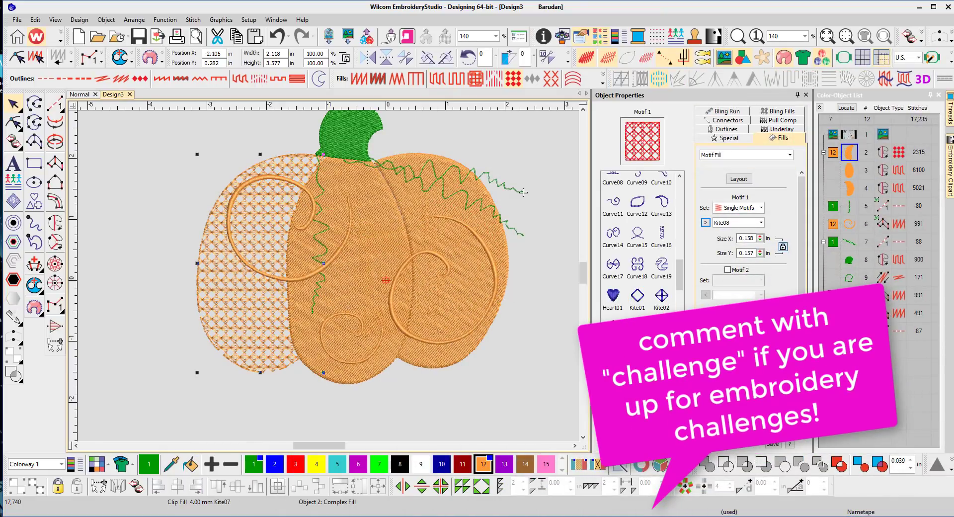
click(403, 283)
Change the motif in the left pumpkin section's fill to Kite06
scroll(548, 353, down, 8)
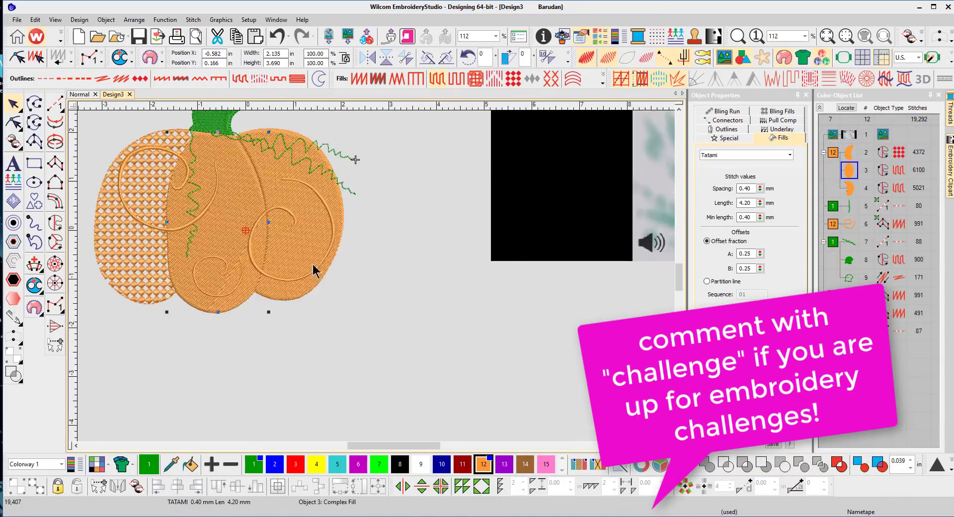
scroll(478, 259, up, 6)
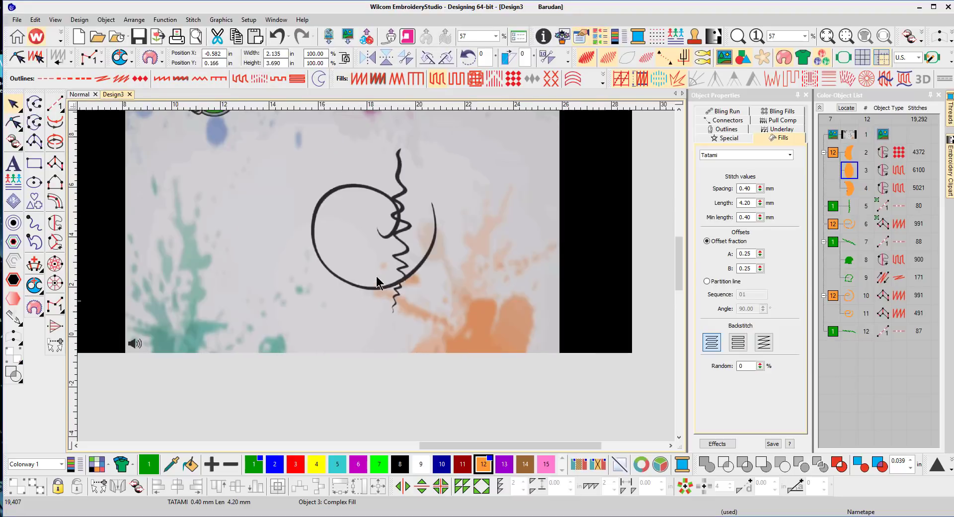
scroll(376, 276, down, 5)
scroll(279, 301, up, 7)
click(678, 109)
click(678, 110)
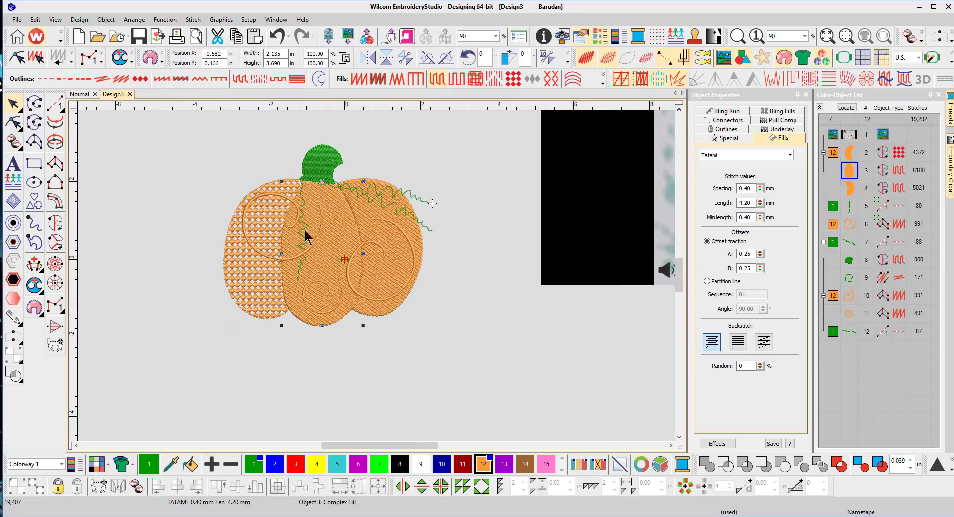
click(258, 285)
click(642, 362)
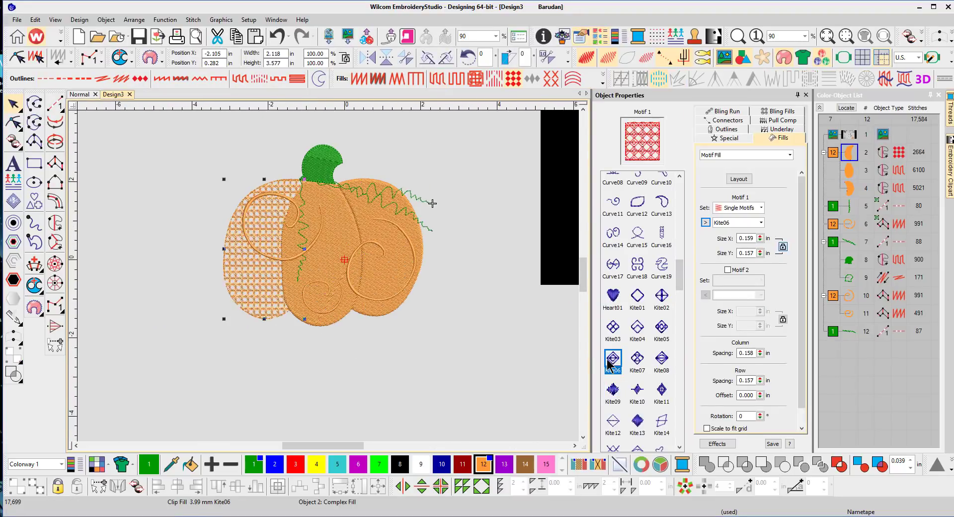
Try other Kite motifs, including Kite11 and Kite12, in the left pumpkin section's fill
click(659, 367)
click(615, 393)
click(641, 396)
click(661, 393)
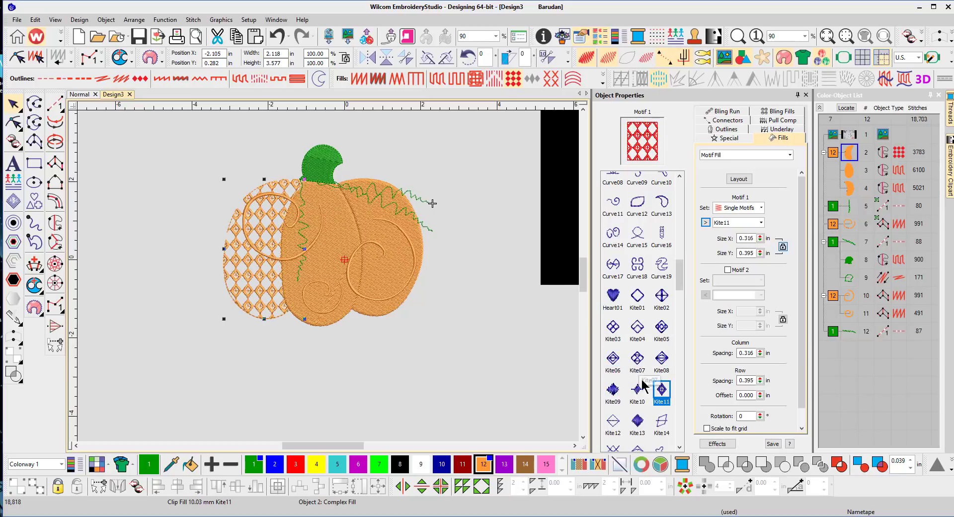
click(613, 422)
click(637, 421)
click(610, 421)
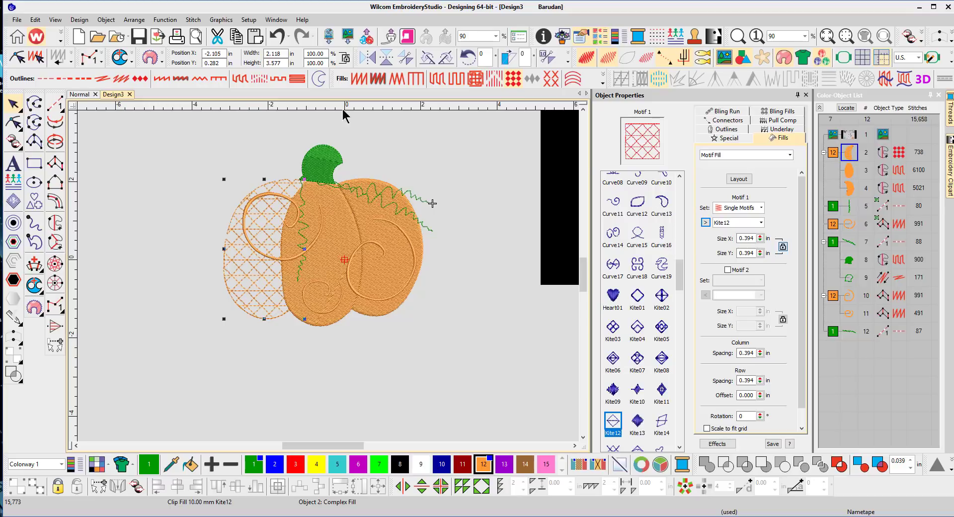
Change the left pumpkin section's fill back to Tatami and duplicate the section in place
click(360, 78)
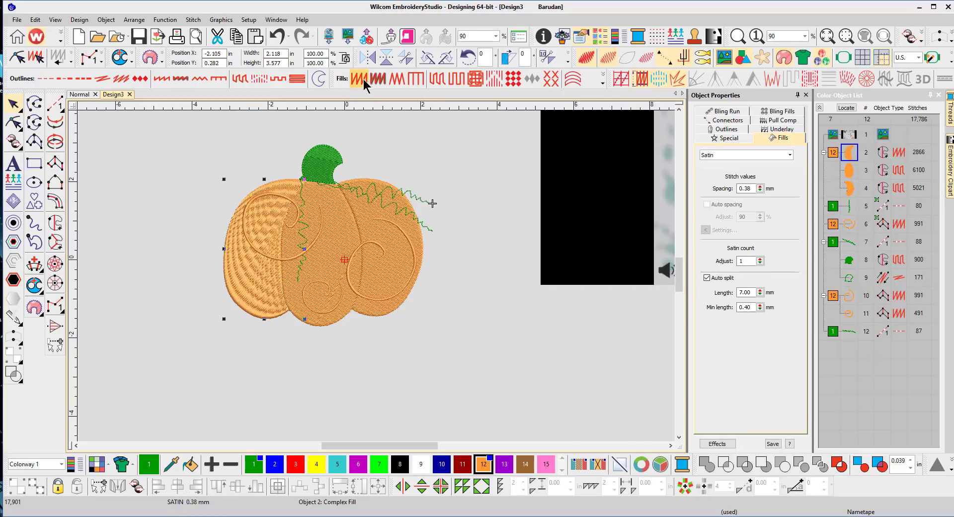
click(437, 78)
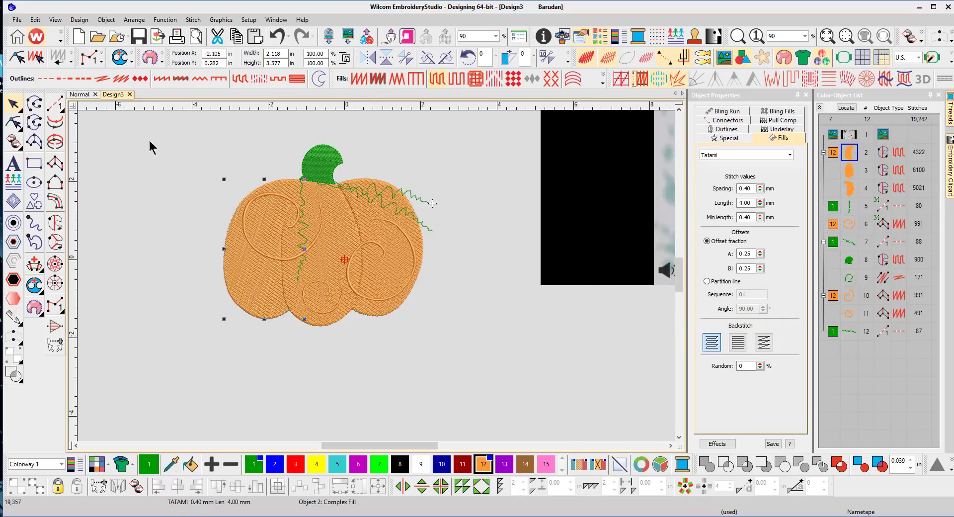
key(ctrl+d)
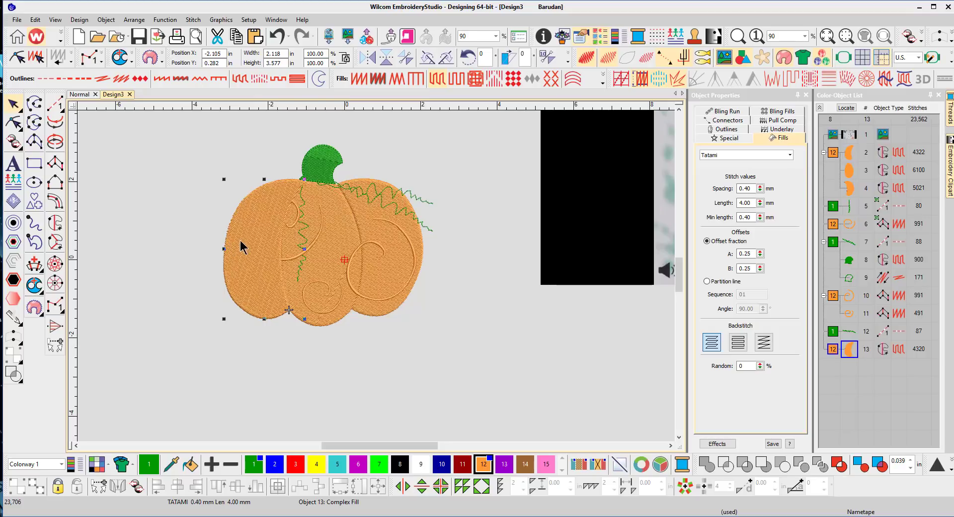
Give the left section's duplicate a Motif Fill with the Kite12 motif and color it yellow
click(179, 84)
click(439, 83)
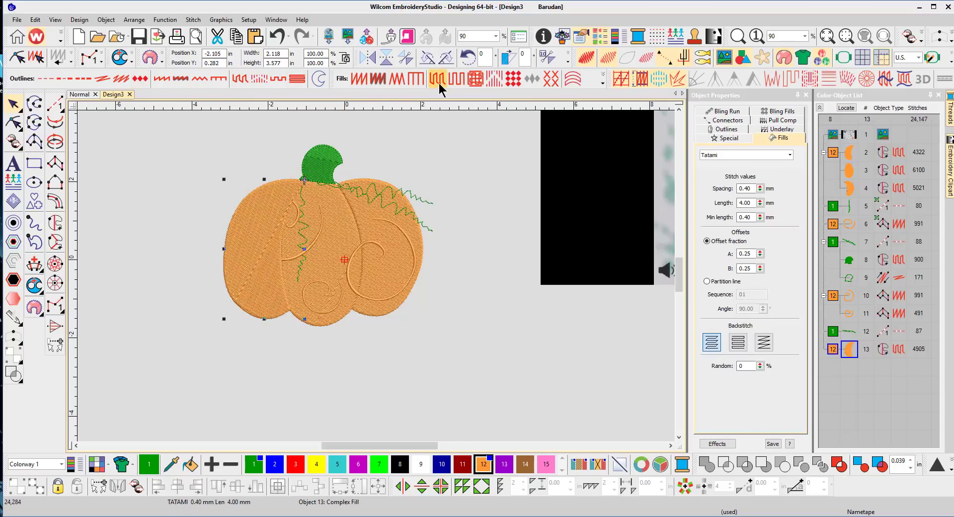
click(514, 78)
click(317, 464)
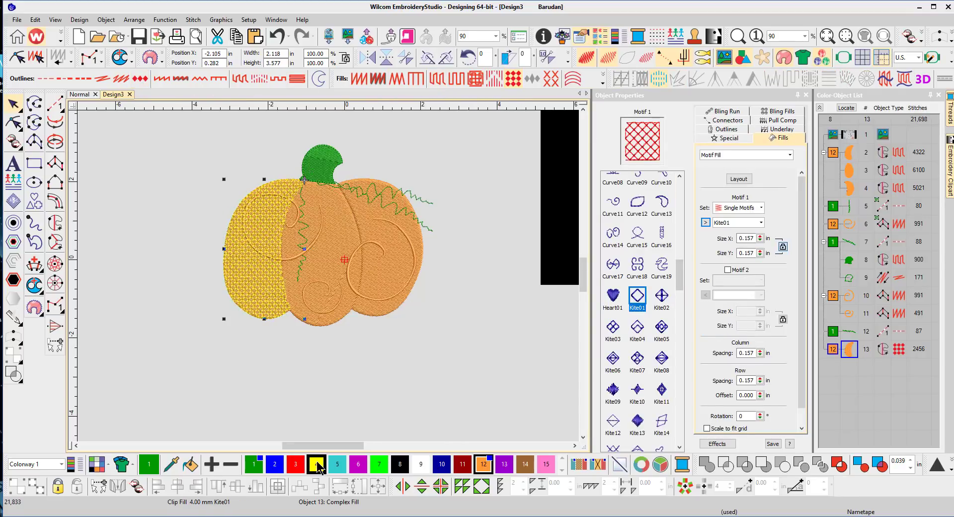
click(254, 464)
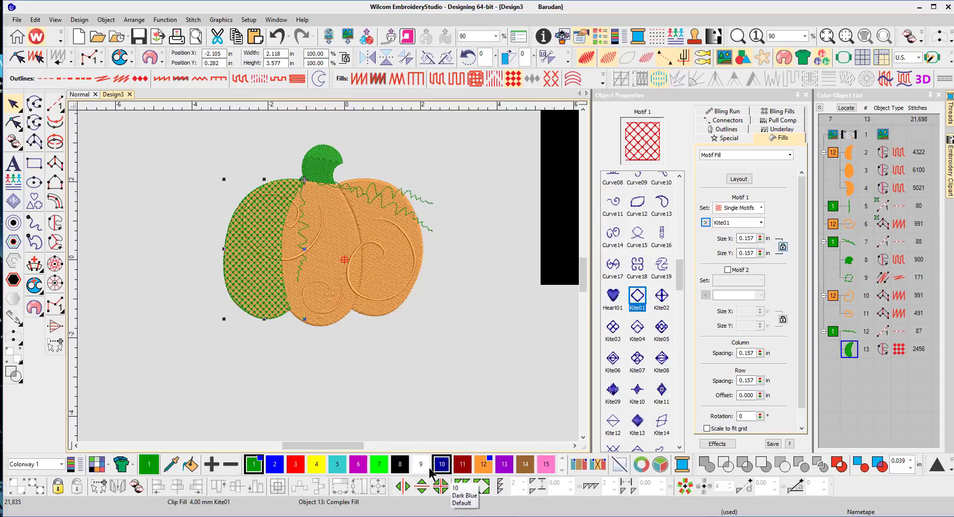
click(317, 464)
click(613, 421)
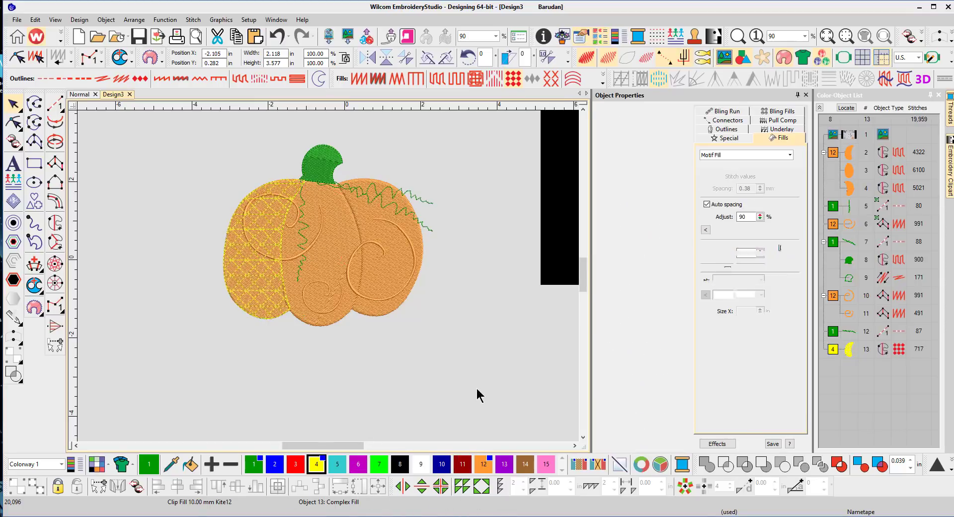
click(272, 352)
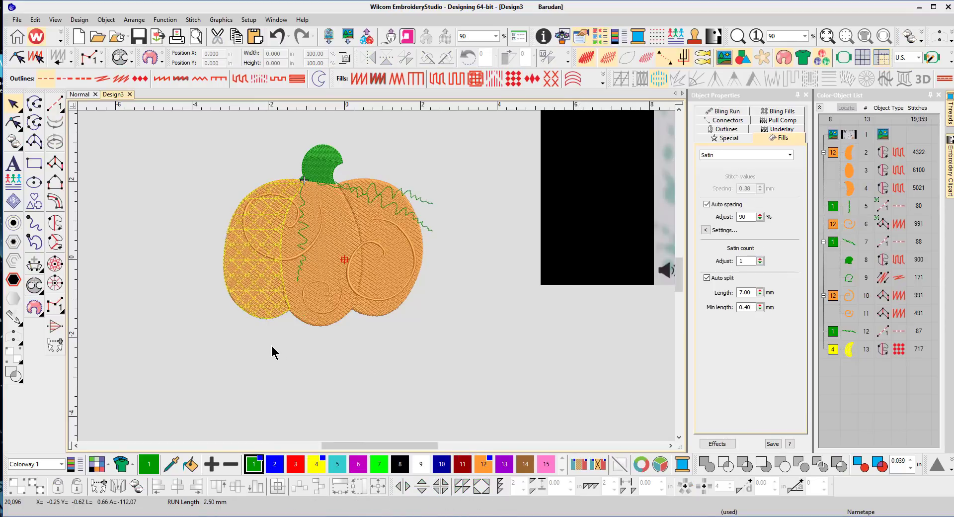
Recolor the Kite12 motif overlay on the left pumpkin section to green, color 1
click(257, 301)
click(254, 464)
click(327, 423)
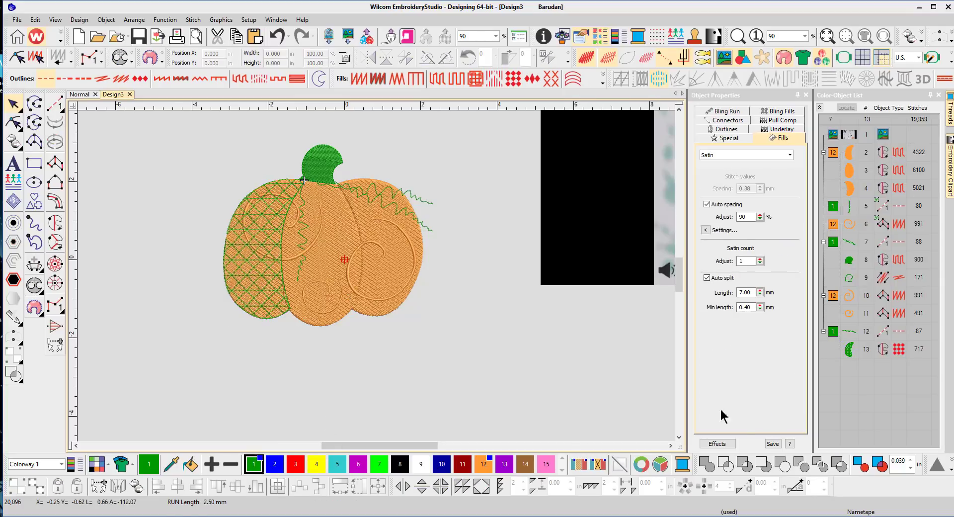
Move the last green vine and the left section's motif overlay ahead of the two ungrouped orange spirals in the stitch order
click(867, 330)
drag(846, 287, 846, 289)
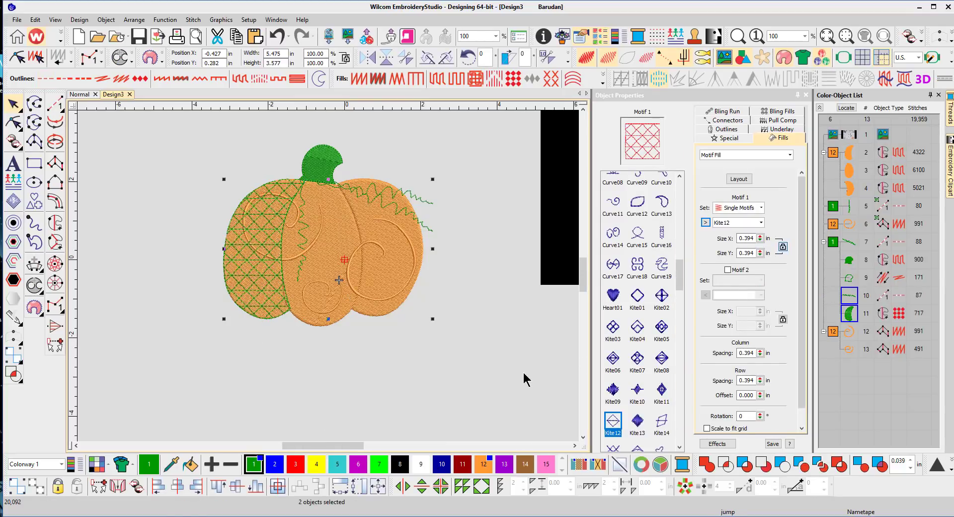
click(524, 376)
Move the other green vine on the right after the stem and its outline in the stitch order
click(833, 225)
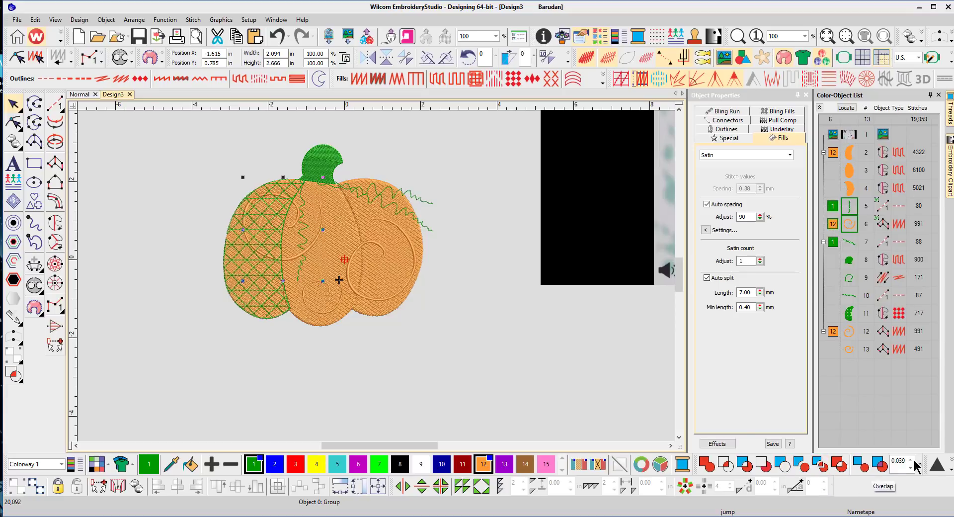
click(837, 362)
click(833, 208)
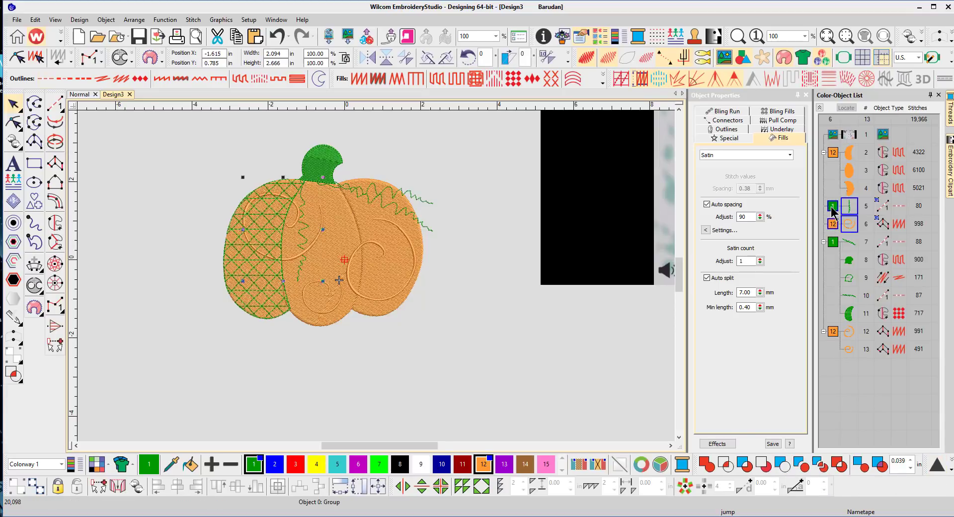
drag(847, 243, 849, 288)
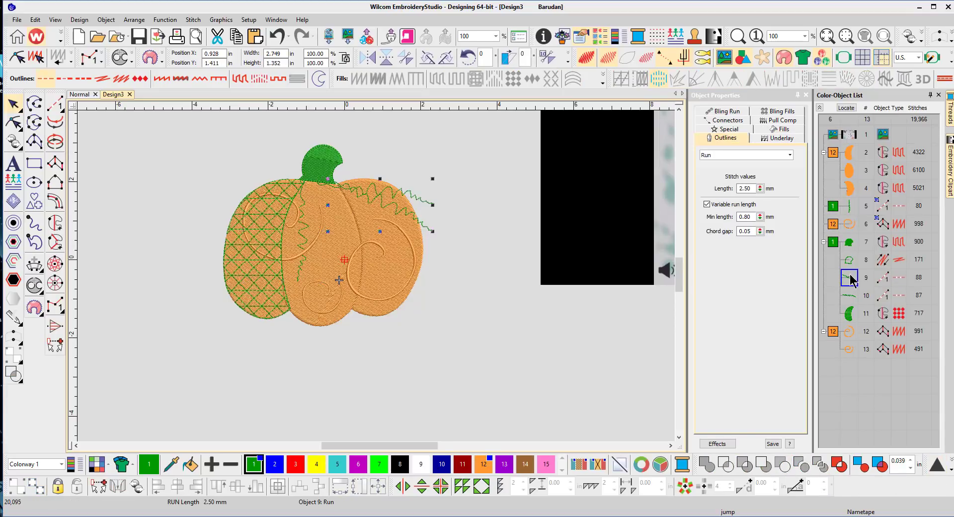
Move the grouped left spiral and vertical vine to the end of the stitch order
click(832, 225)
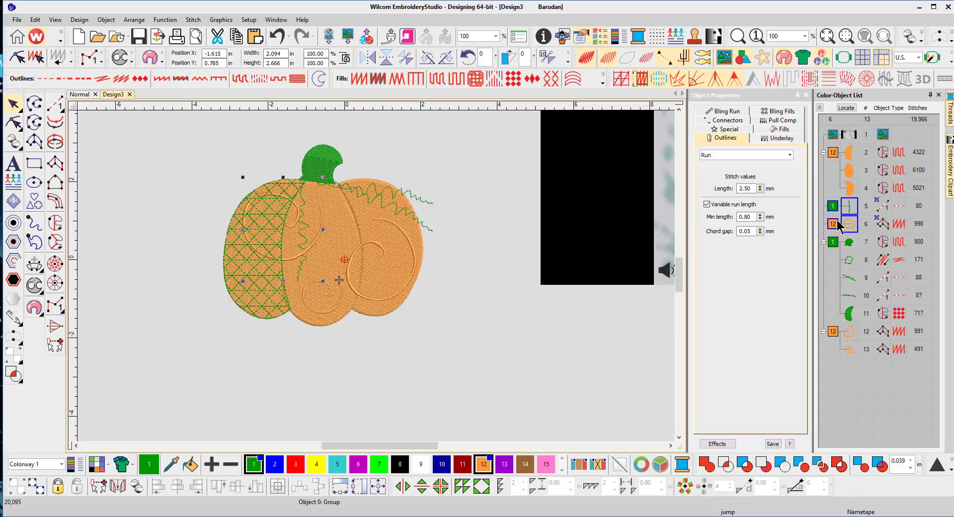
drag(838, 228, 847, 368)
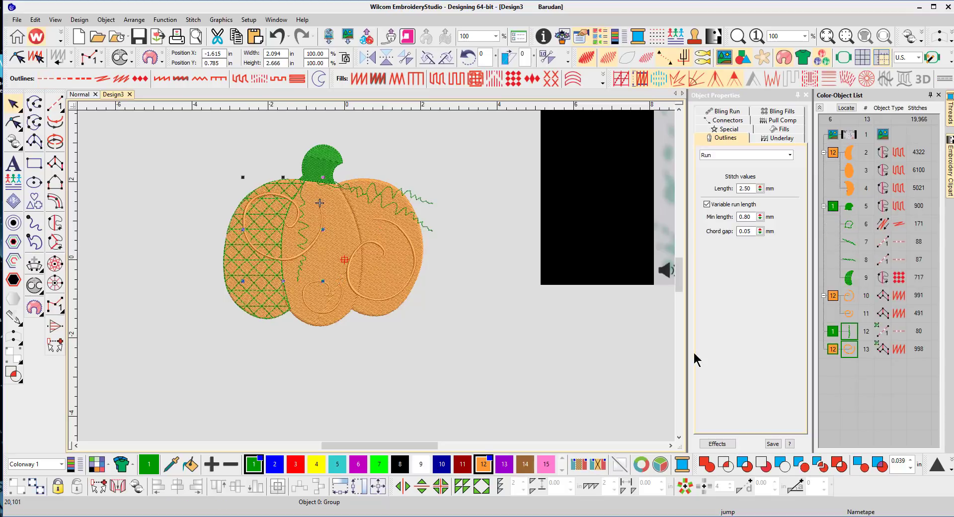
click(426, 330)
Duplicate the middle pumpkin section and give the copy a Motif Fill in green, color 1
click(335, 263)
key(ctrl+d)
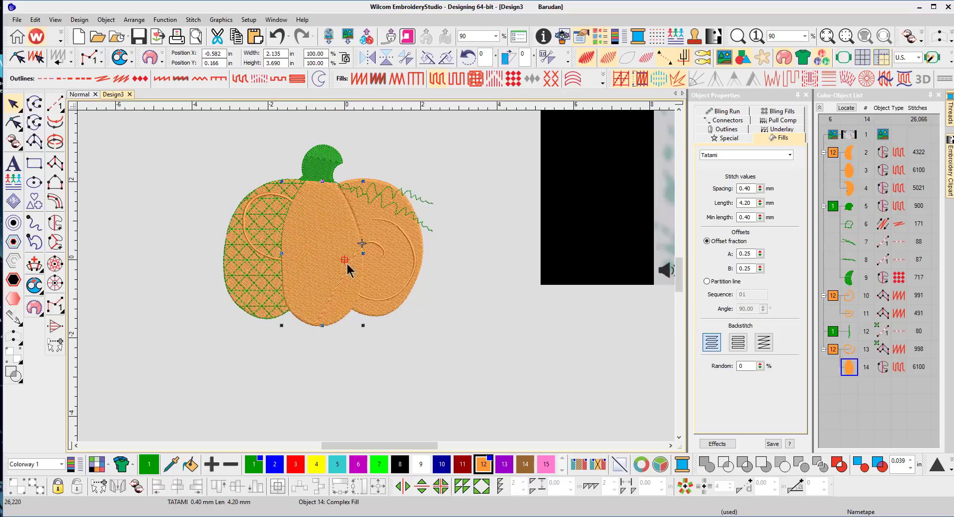
click(512, 78)
click(637, 266)
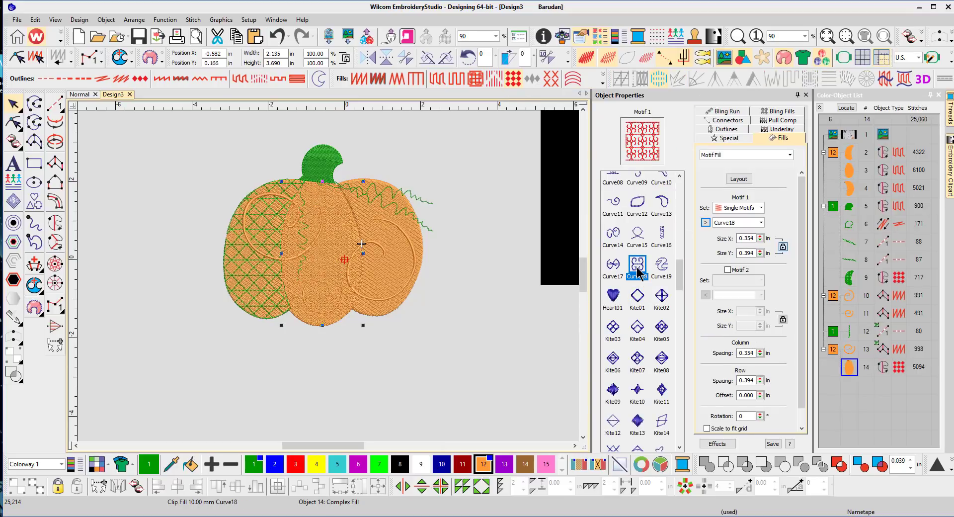
click(253, 464)
Try Kite03 and several Lines motifs in the middle section's green overlay and apply Lines14
click(613, 328)
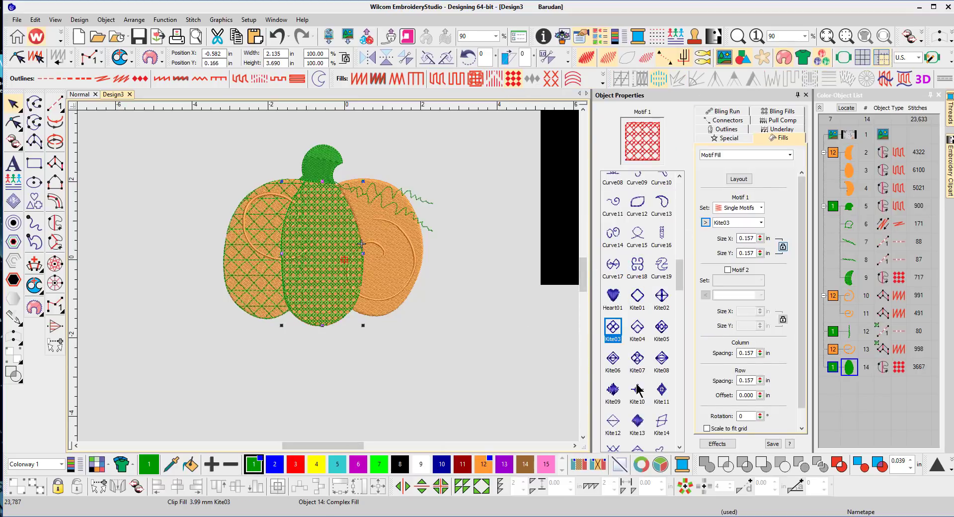
scroll(641, 348, down, 5)
click(614, 364)
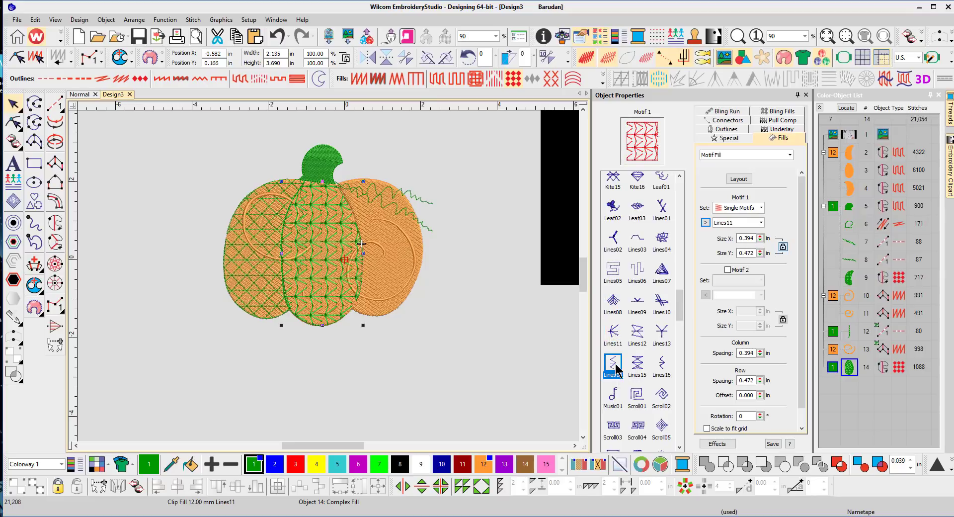
click(635, 367)
click(609, 367)
key(Escape)
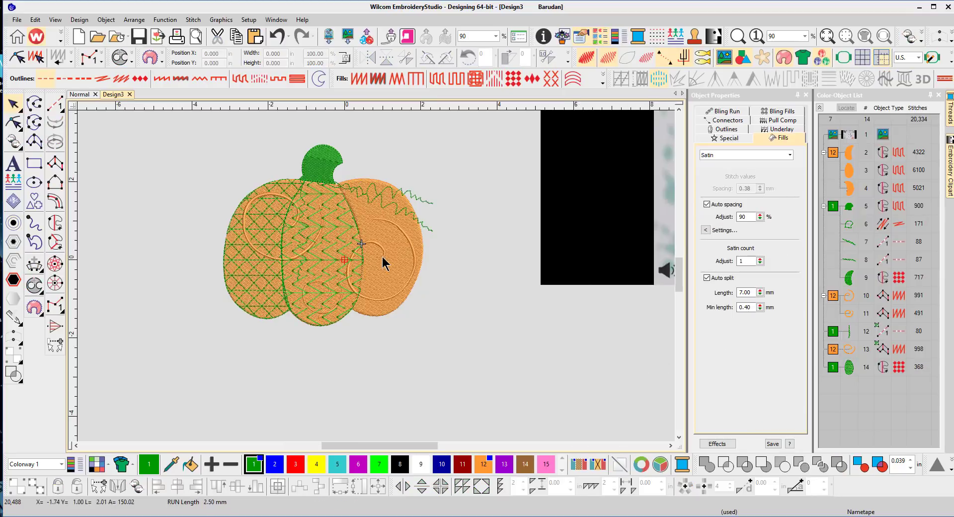
Duplicate the right pumpkin section and give the copy a Motif Fill in green, color 1
click(384, 263)
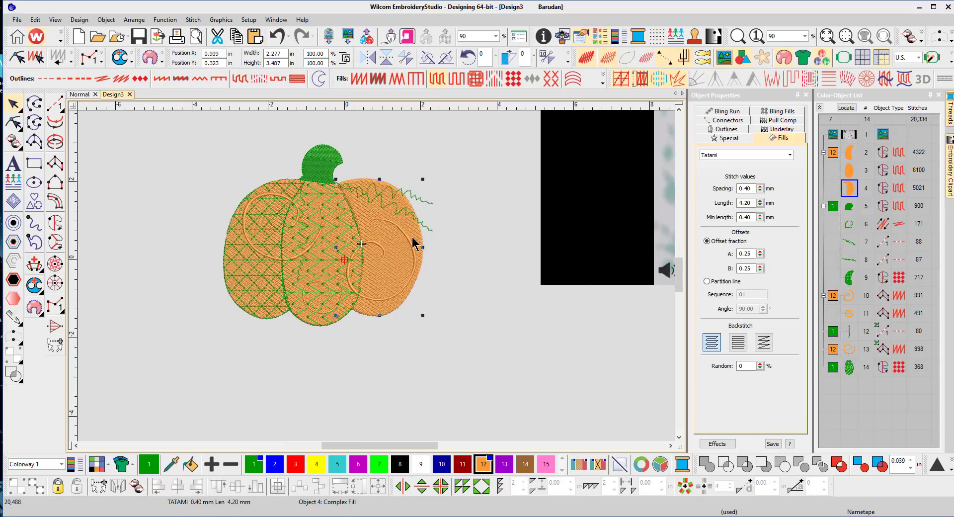
click(453, 275)
double_click(419, 243)
key(ctrl+d)
click(514, 80)
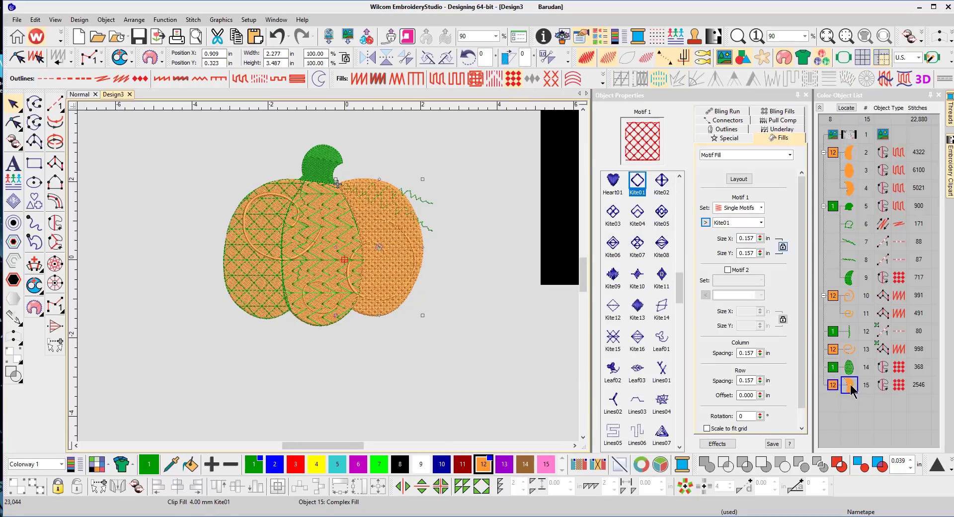
click(254, 464)
Try Lines and Scroll motifs, including Lines01 and Scroll01, in the right section's green overlay
click(661, 368)
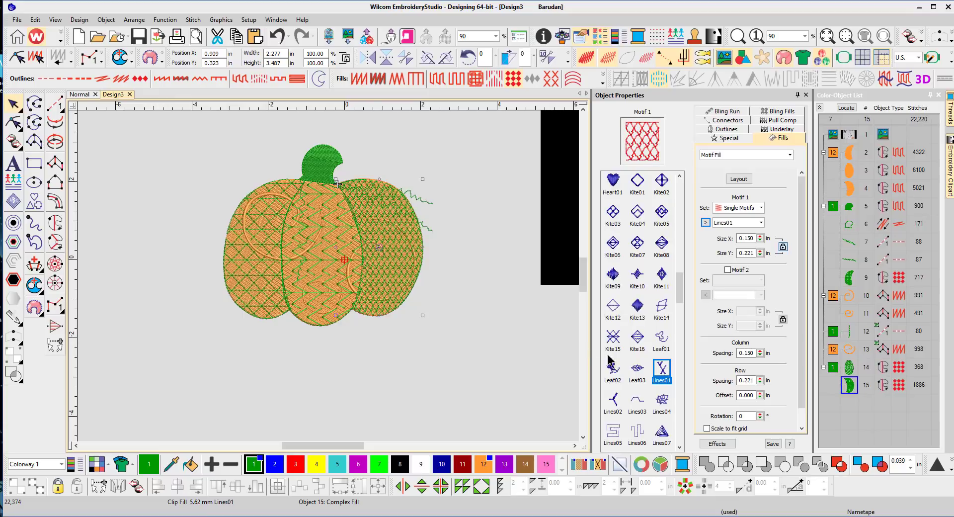
scroll(610, 360, down, 4)
click(615, 312)
click(637, 372)
click(661, 374)
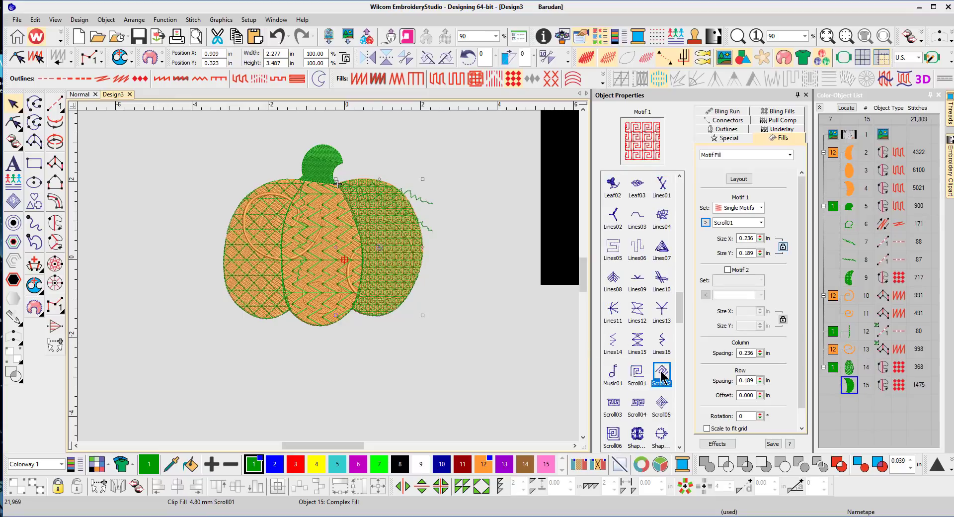
Try a range of Shapes motifs, including Shapes11, Shapes24 and Shapes37, in the right section's green overlay
scroll(651, 368, down, 2)
click(611, 347)
scroll(616, 347, down, 2)
click(634, 347)
click(665, 352)
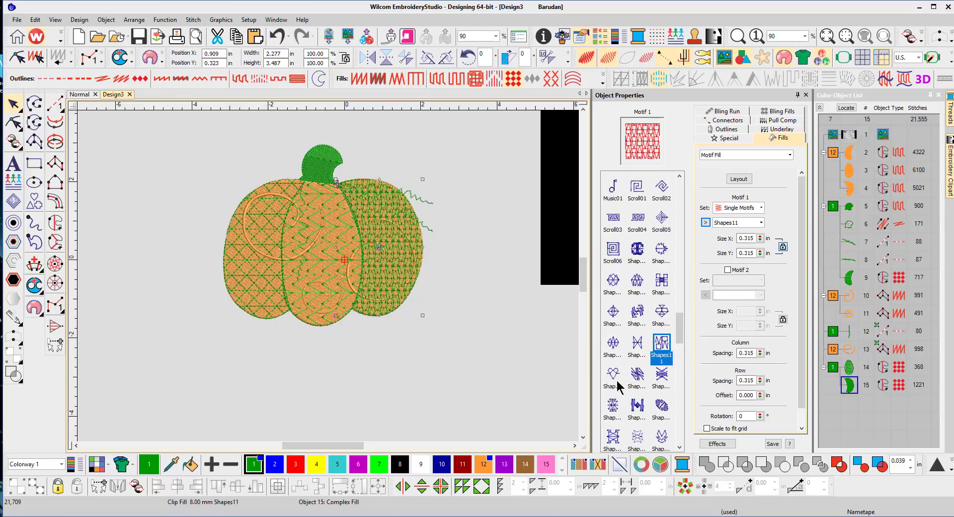
click(616, 378)
click(640, 379)
click(665, 377)
scroll(623, 378, down, 3)
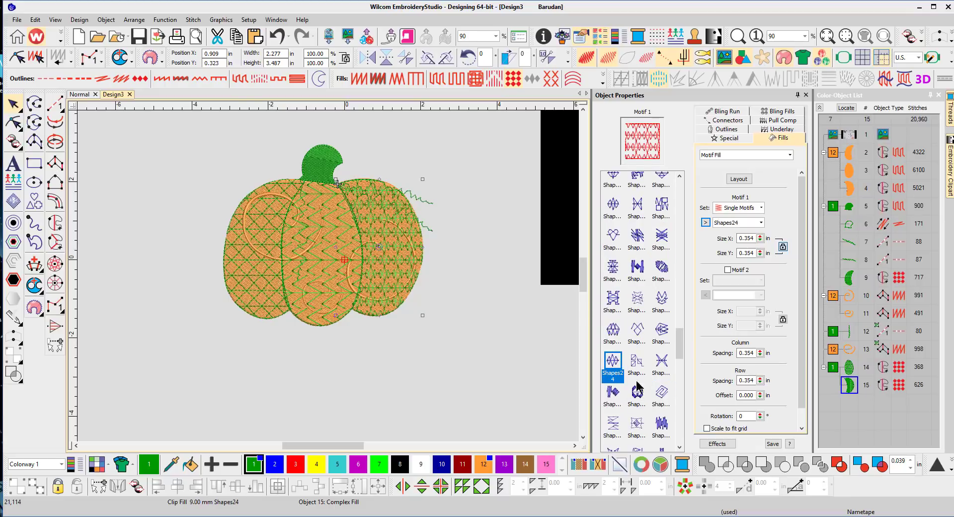
click(613, 391)
click(661, 391)
scroll(616, 357, down, 3)
click(616, 352)
click(636, 355)
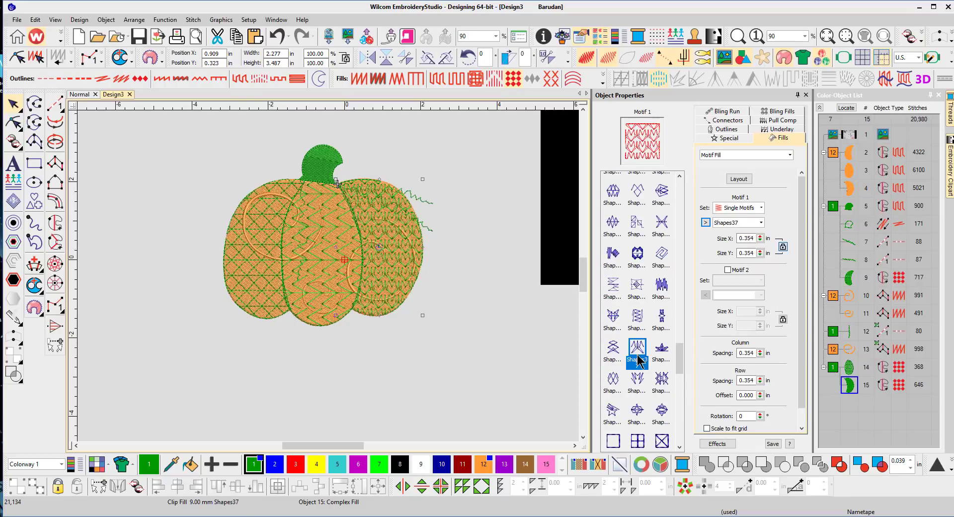
click(637, 382)
click(609, 382)
click(639, 413)
Try Square and Star motifs, including Square02 and Star05, in the right section's green overlay
scroll(638, 402, down, 3)
click(638, 308)
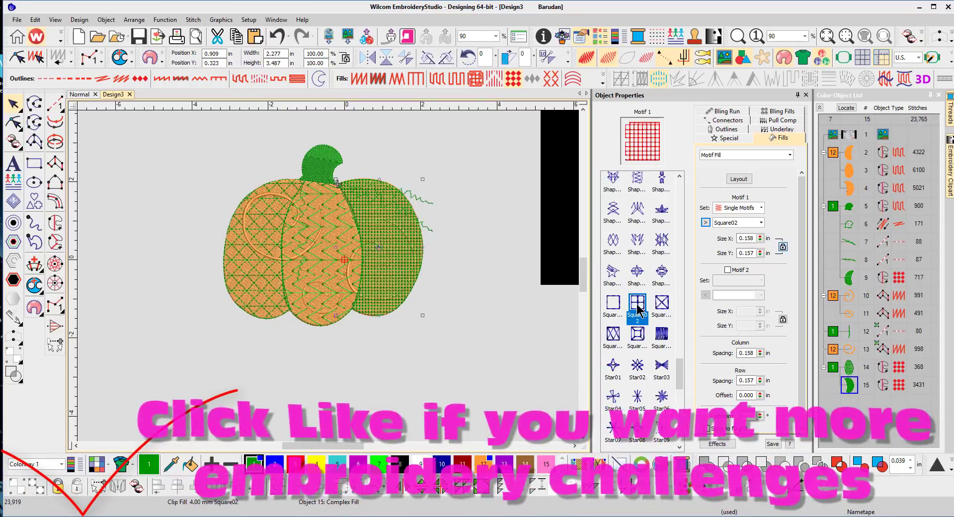
click(614, 338)
click(637, 339)
click(661, 339)
click(611, 370)
click(638, 398)
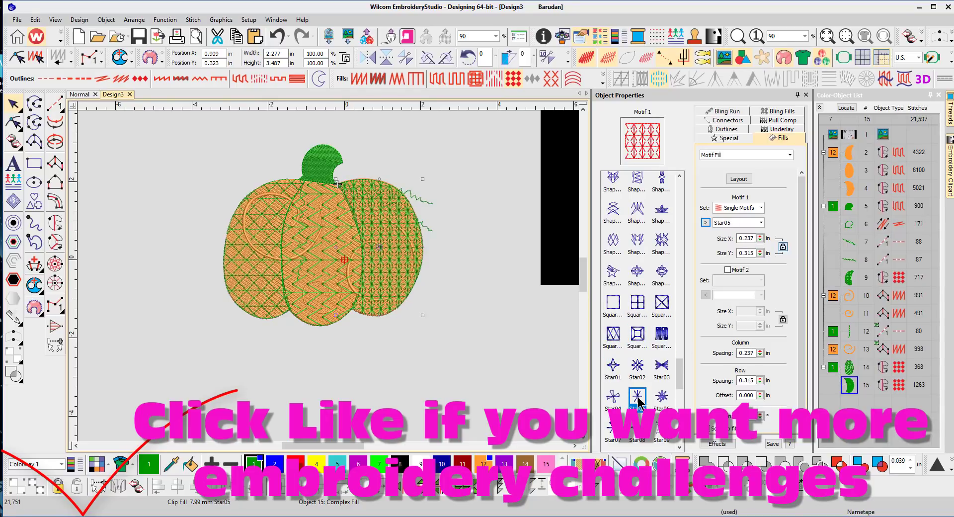
Set the motif of the right section's green overlay to ZigZag03
scroll(638, 348, down, 5)
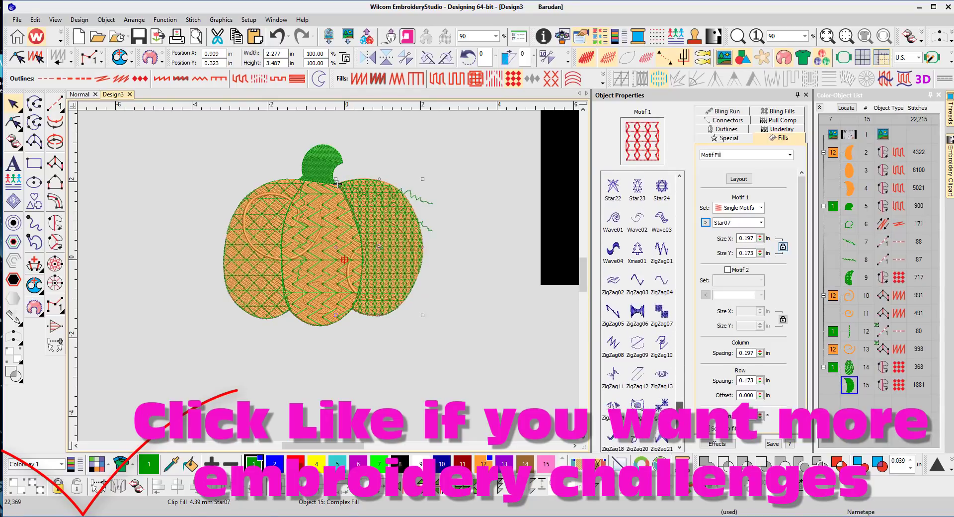
click(637, 281)
click(637, 281)
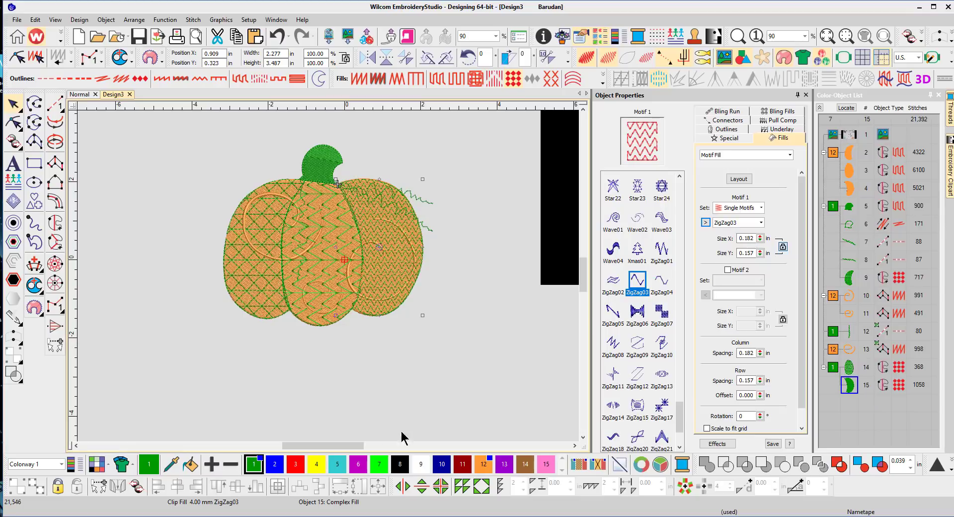
Change the motif of the middle section's green overlay to one from the Shapes group
click(330, 310)
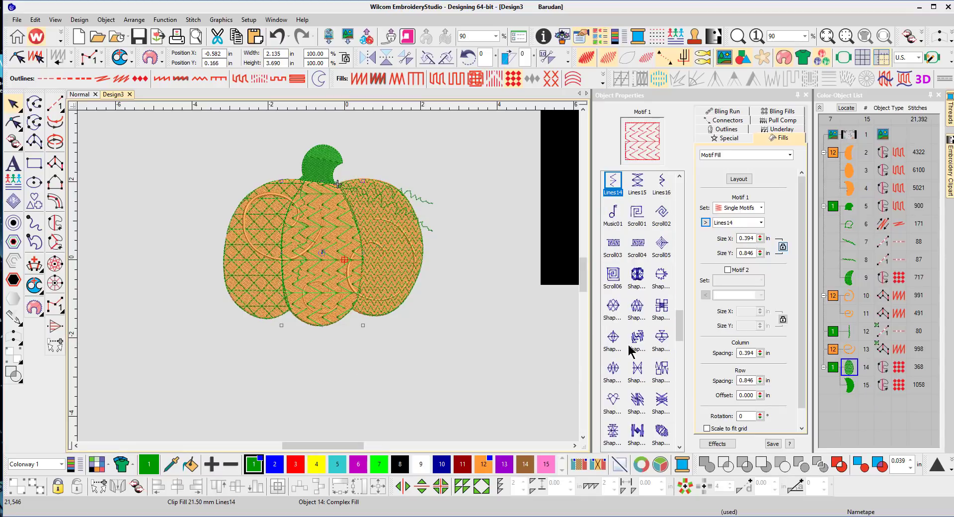
click(636, 338)
click(612, 368)
click(433, 227)
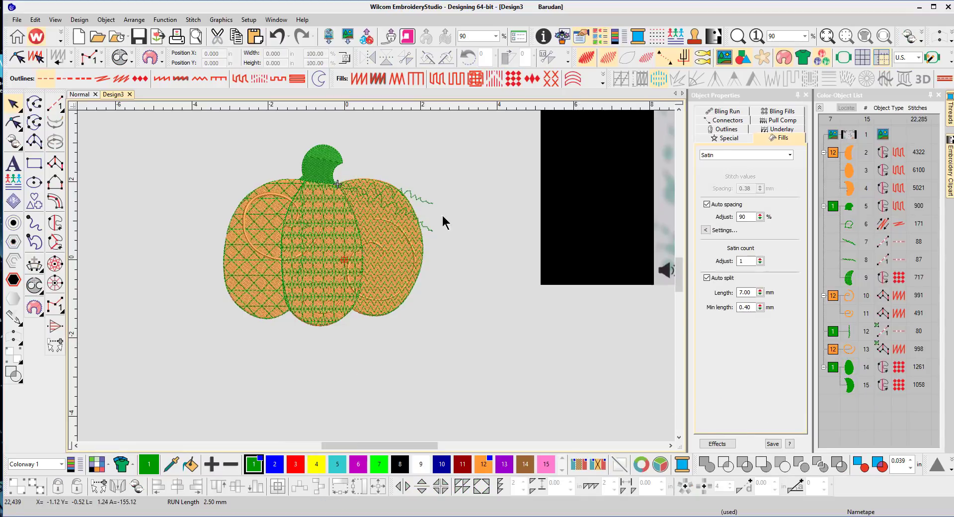
Recolor the motif overlays on all three pumpkin sections to yellow, color 4
click(351, 368)
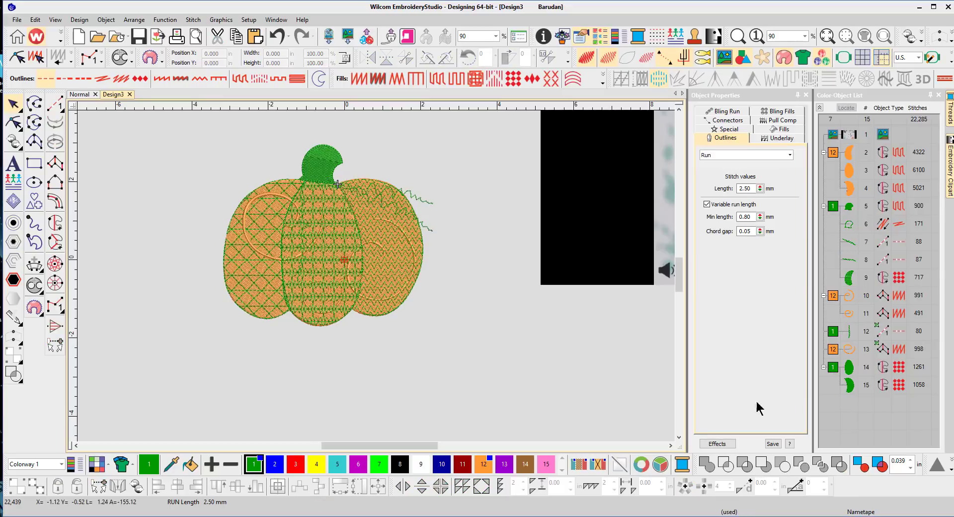
click(834, 367)
click(316, 464)
click(438, 425)
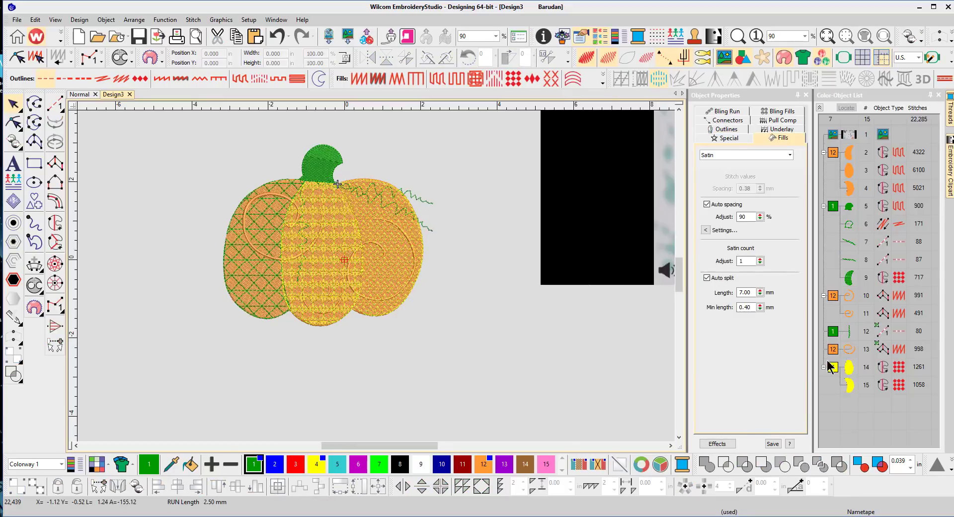
click(848, 333)
click(834, 367)
click(840, 346)
click(848, 277)
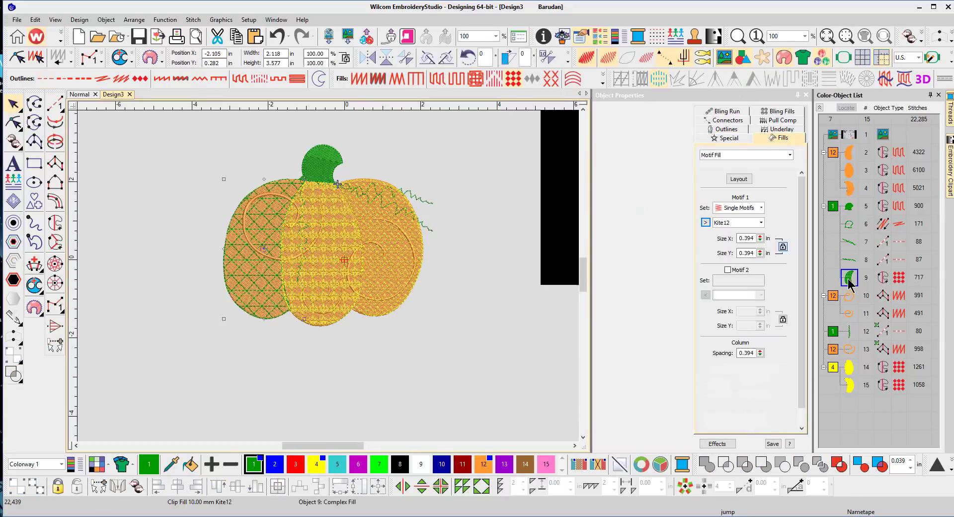
click(316, 464)
Reorder the middle and right motif overlays to stitch directly before the left section's overlay
click(834, 366)
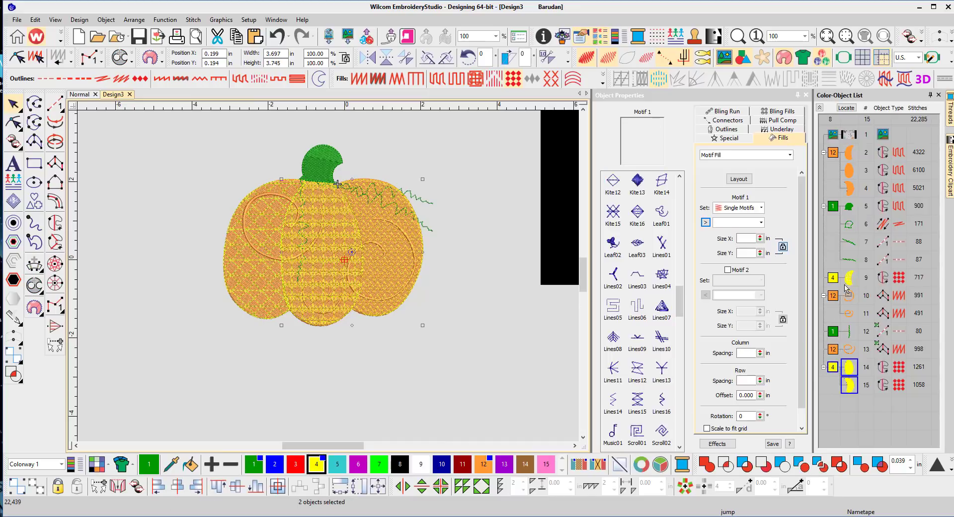
drag(846, 288, 847, 279)
click(388, 357)
Duplicate the stem fill and turn the copy into a yellow Motif Fill with the Kite01 motif
click(328, 169)
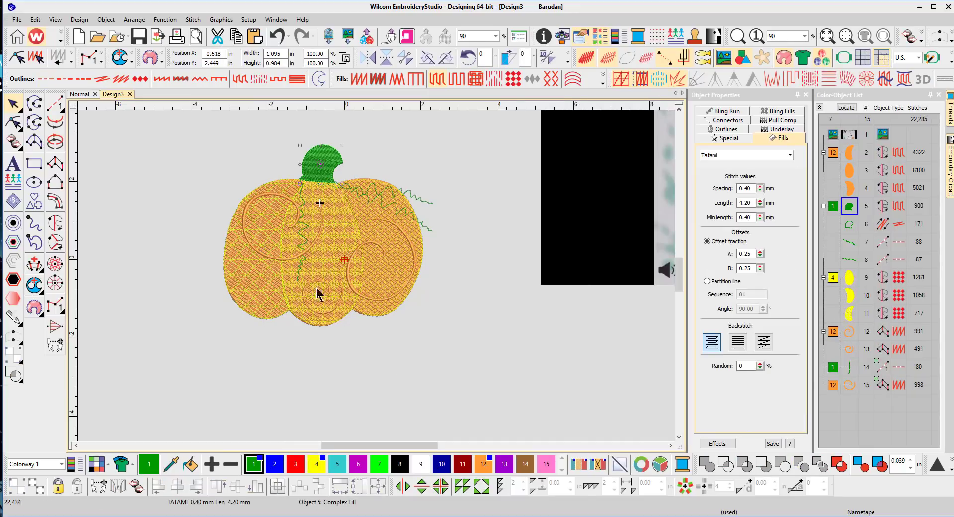
scroll(313, 171, up, 6)
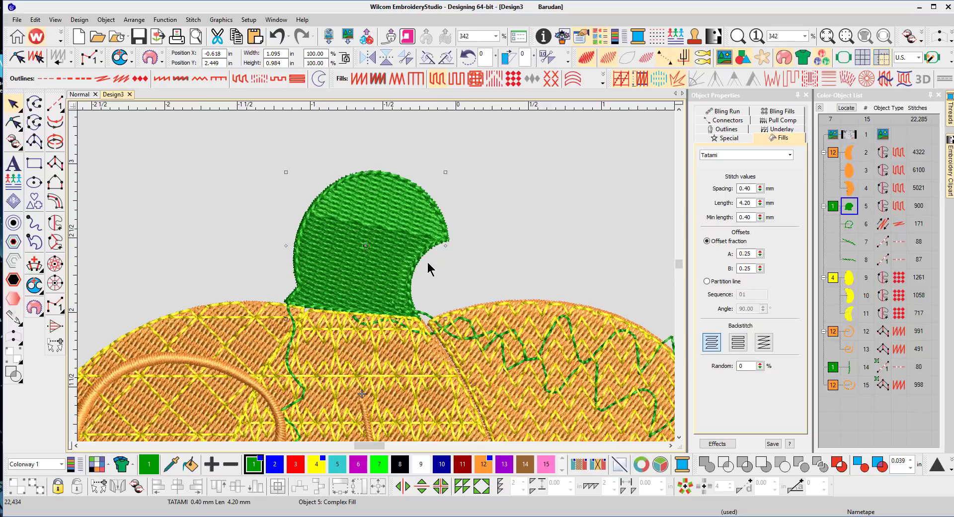
key(ctrl+d)
click(514, 78)
click(317, 463)
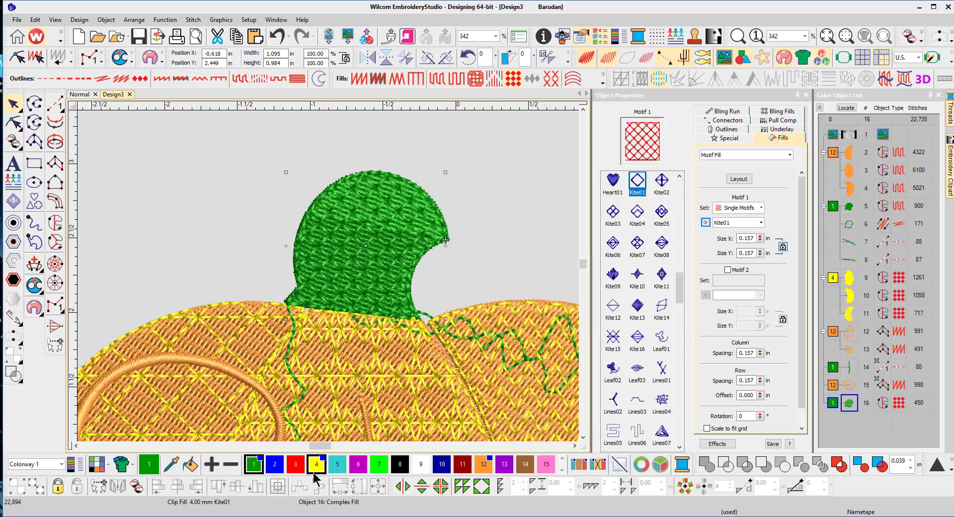
click(473, 228)
Reorder the stem's yellow motif overlay to stitch first among the yellow pumpkin overlays
click(836, 406)
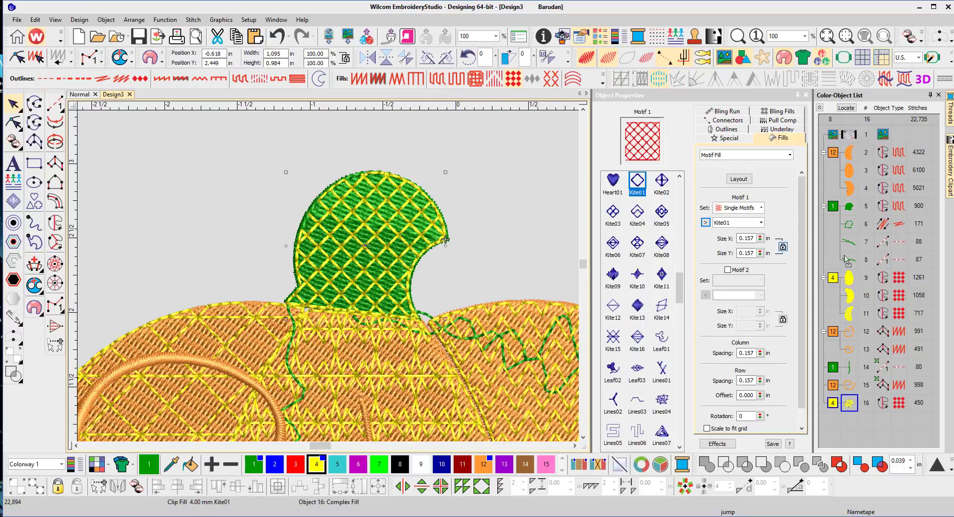
click(440, 274)
drag(852, 203, 838, 252)
click(832, 277)
click(532, 219)
Ungroup the left spiral and the vertical vine
scroll(411, 218, down, 5)
scroll(398, 282, up, 3)
click(375, 243)
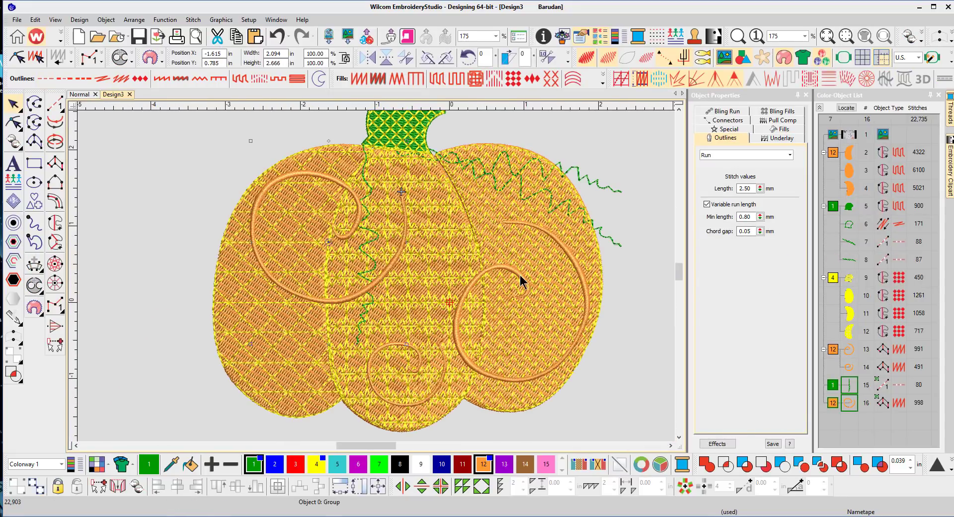
Try Backstitch on the upper right vine and Stemstitch on both right vines
click(618, 241)
click(607, 191)
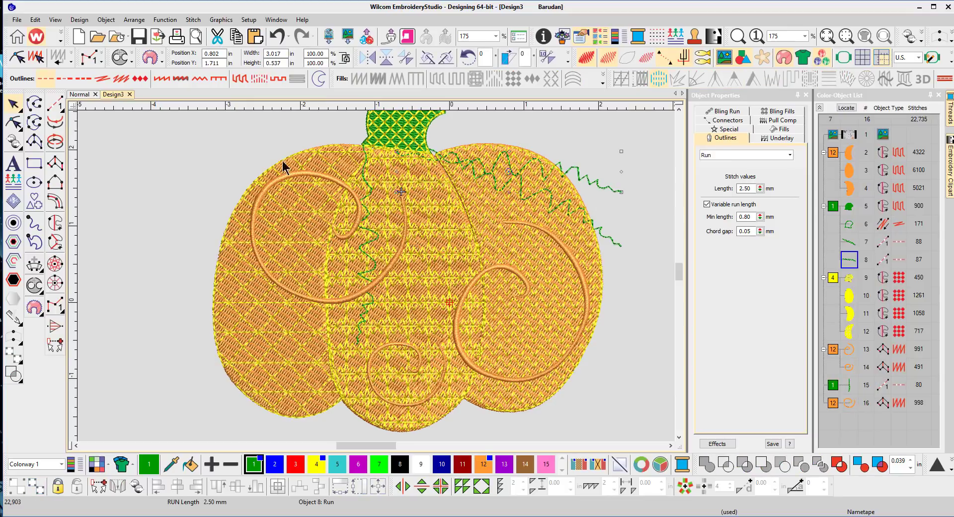
click(103, 79)
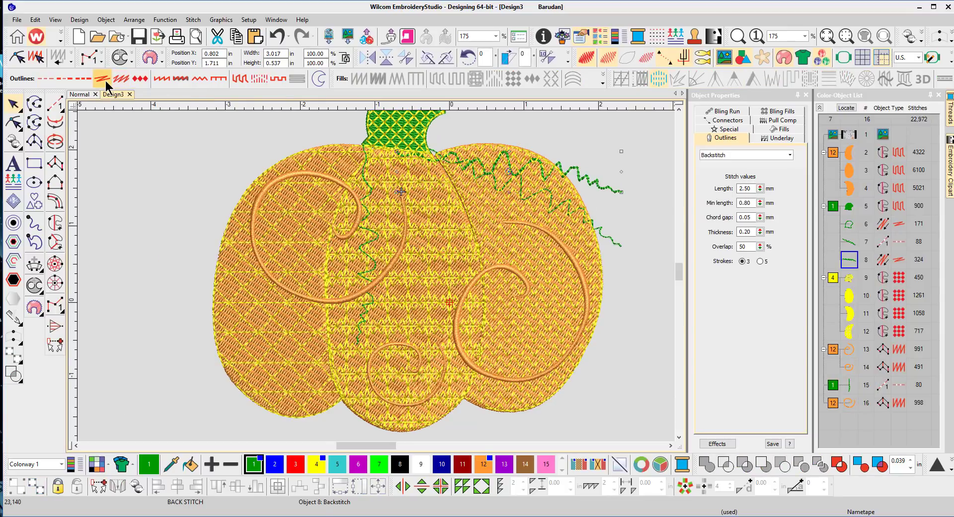
click(121, 78)
click(620, 241)
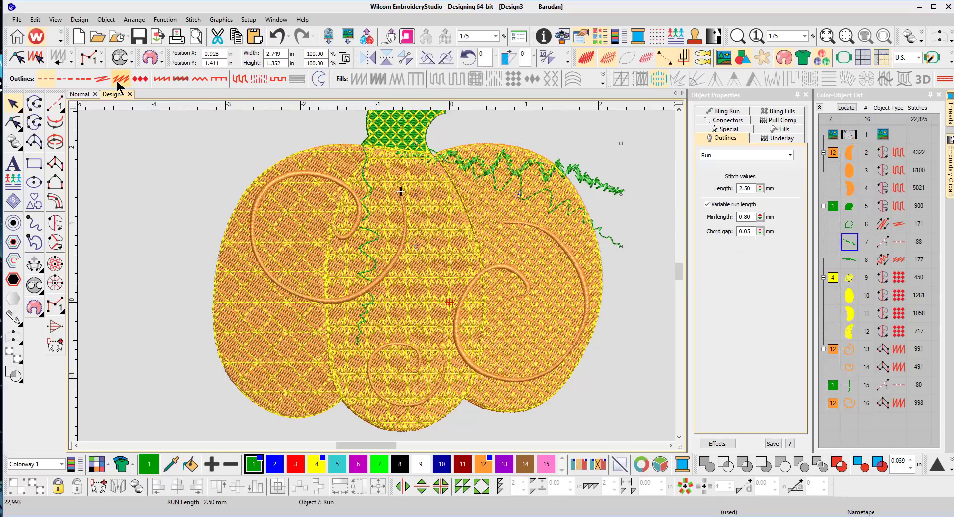
click(120, 78)
Set the outlines of the vertical vine and both right vines to Backstitch
click(363, 328)
click(102, 79)
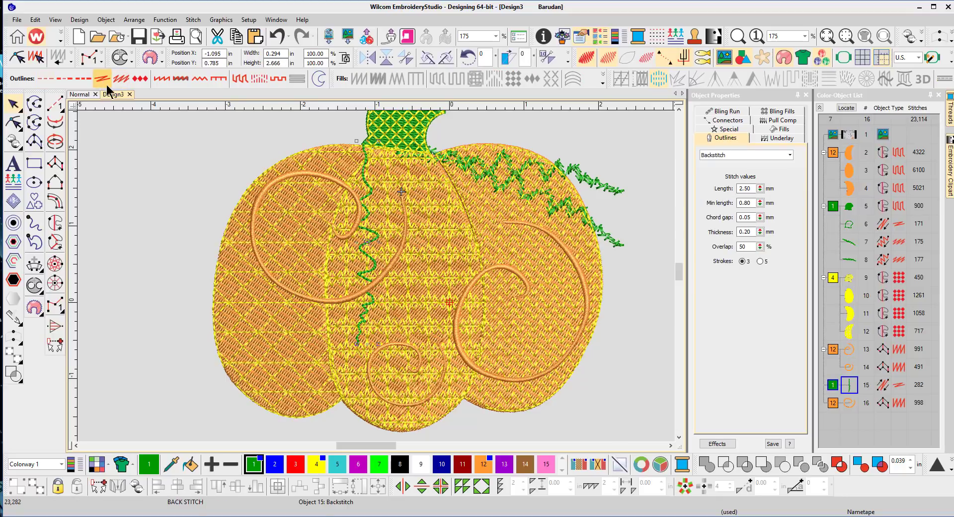
click(616, 241)
click(102, 79)
click(606, 190)
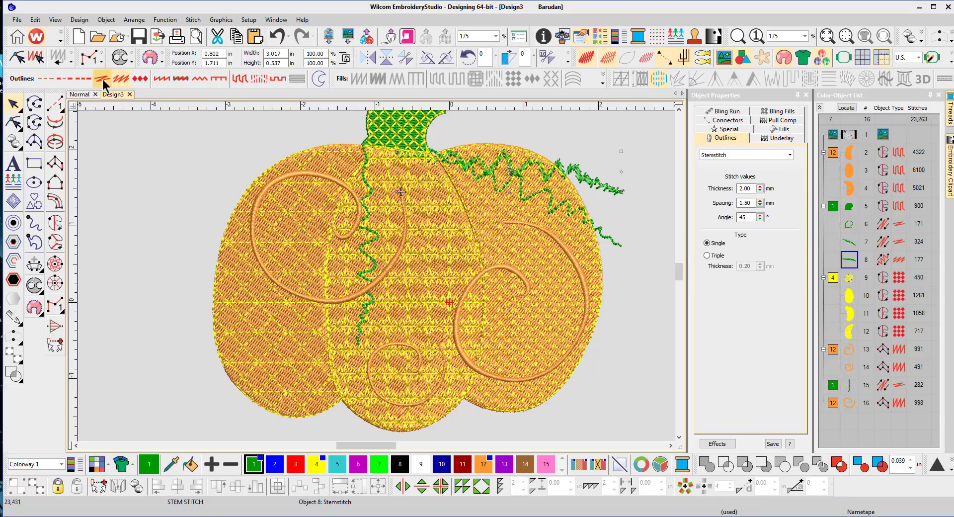
click(102, 80)
click(141, 198)
Reorder the stem's backstitch outline to stitch directly after the vertical vine
scroll(377, 277, down, 4)
scroll(377, 278, up, 2)
click(849, 225)
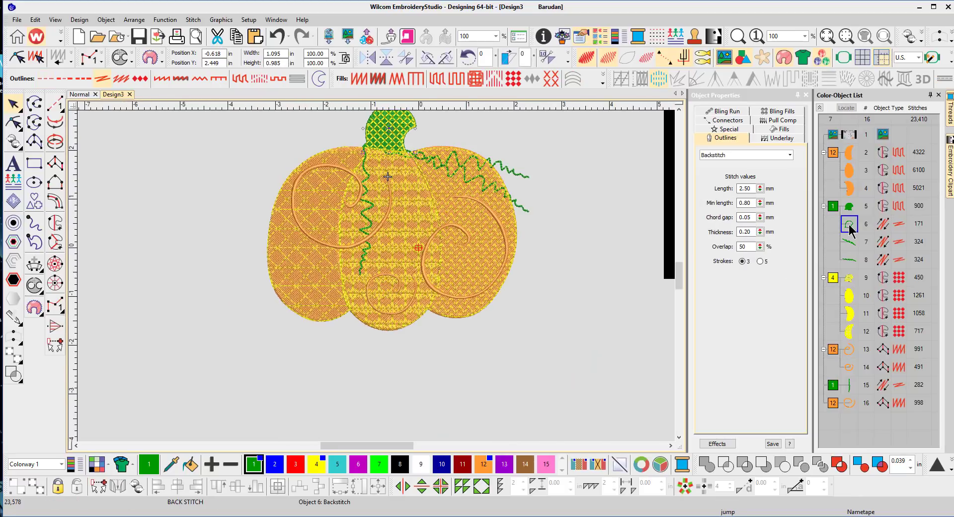
drag(868, 337, 853, 400)
click(596, 328)
scroll(377, 278, up, 3)
scroll(321, 309, down, 3)
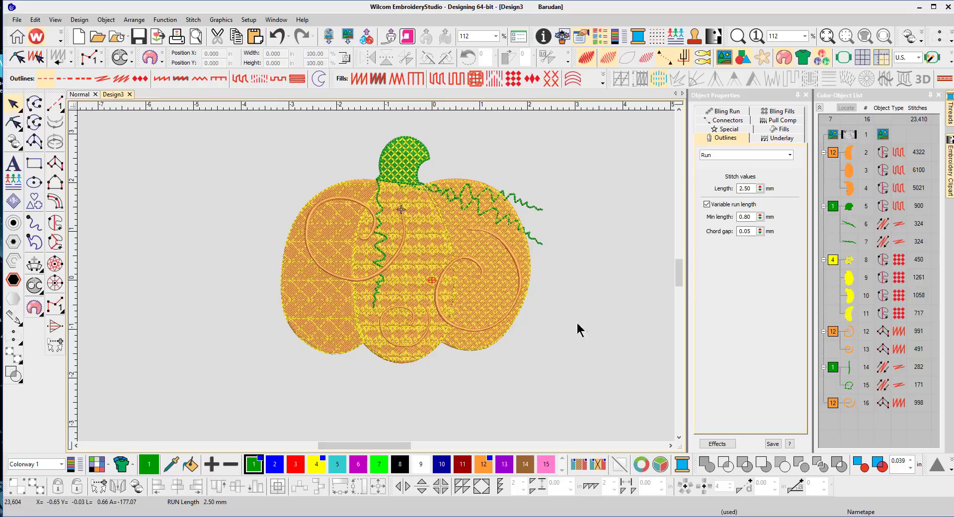
Recolor the three orange pumpkin section fills with gray thread 1041
click(833, 154)
click(684, 465)
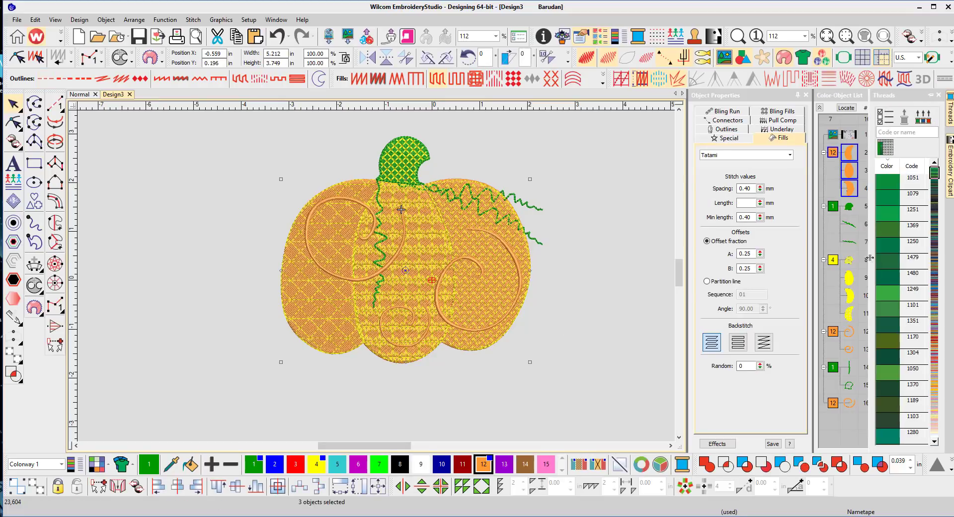
drag(935, 190, 939, 278)
click(892, 297)
double_click(892, 290)
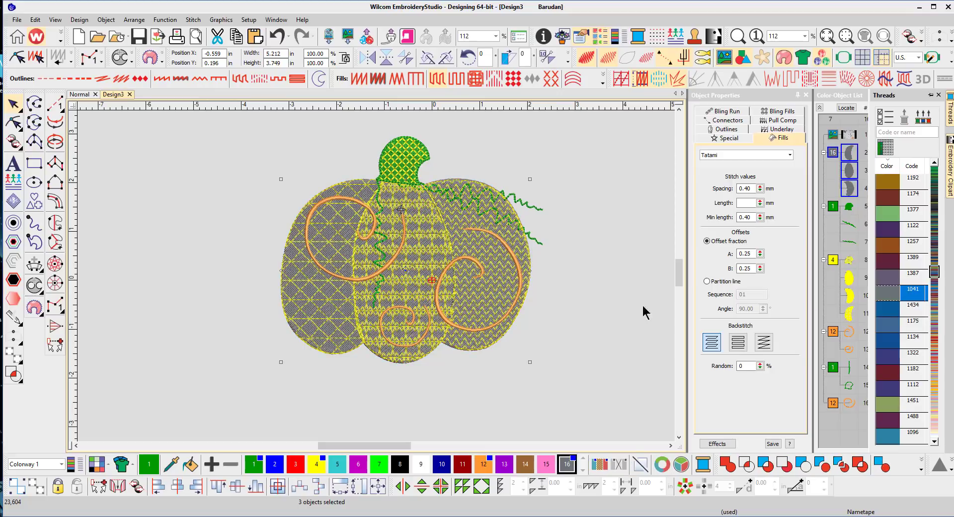
click(618, 328)
Try black on the three pumpkin section fills and set them back to gray, color 16
click(834, 152)
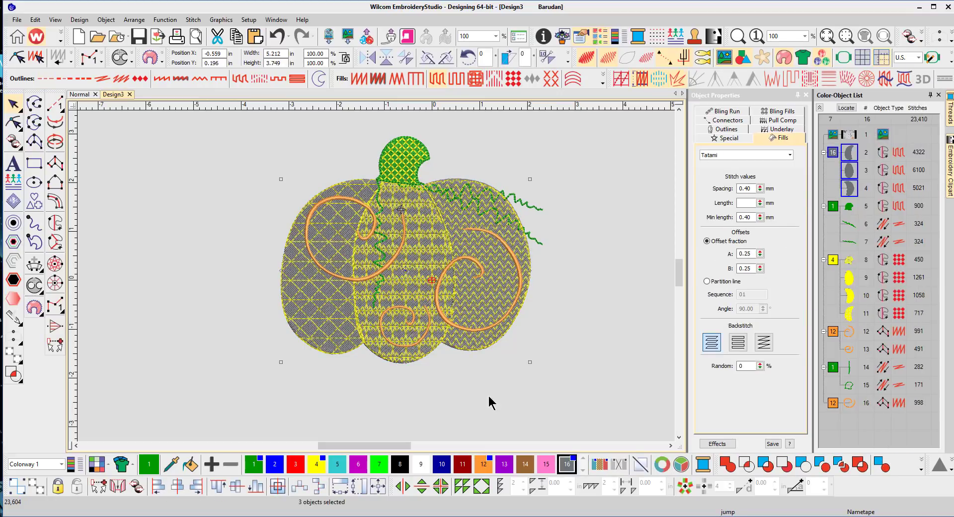
click(401, 463)
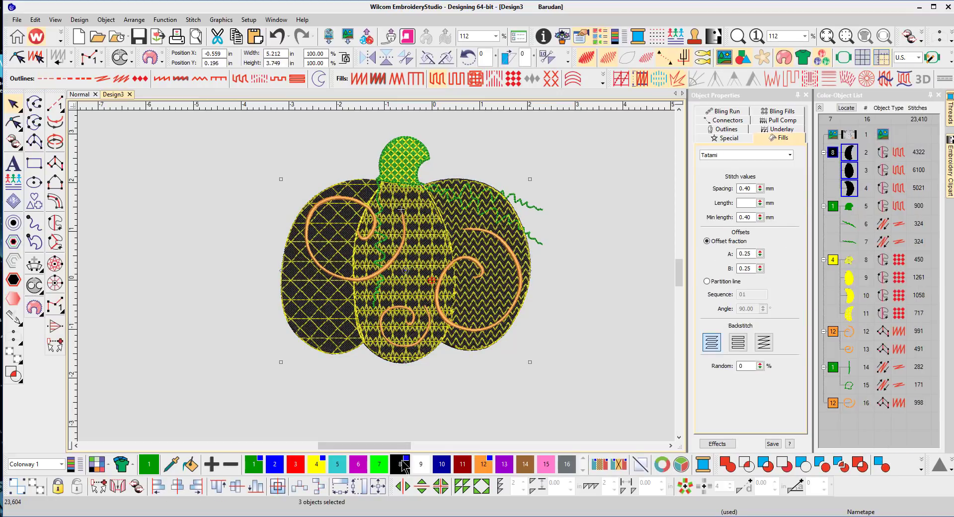
click(566, 463)
Recolor the stem fill and the two right vines to black, color 8
click(833, 206)
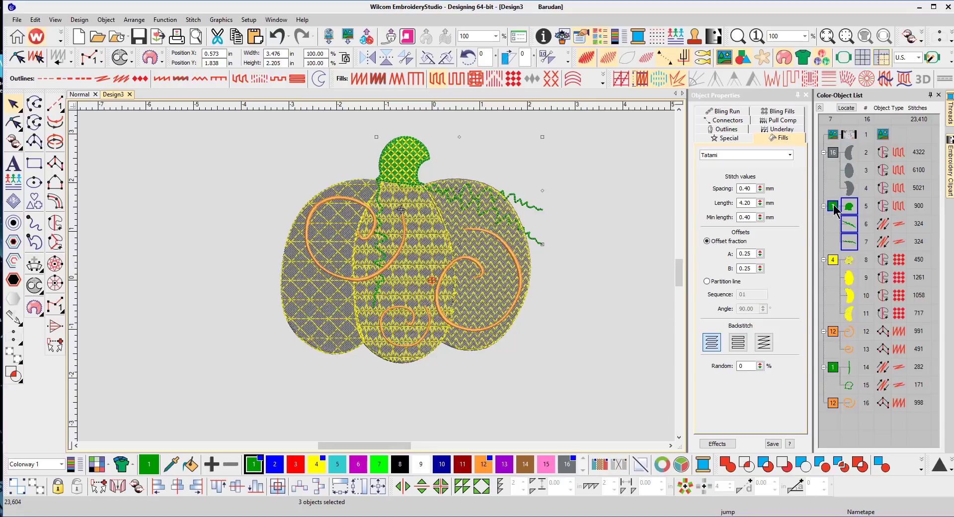
click(400, 463)
click(556, 386)
Recolor all three spirals, the vertical vine and the stem outline to black, color 8
click(831, 329)
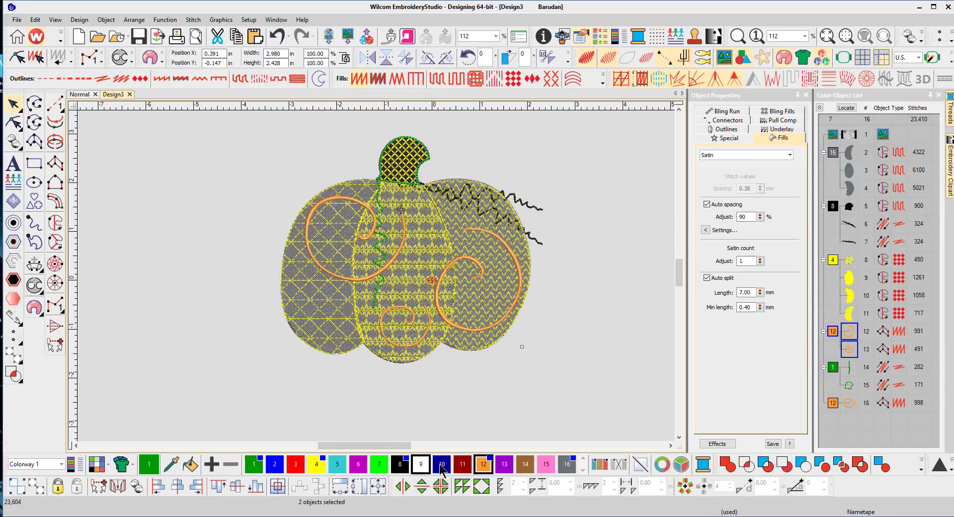
click(400, 463)
key(Tab)
click(403, 463)
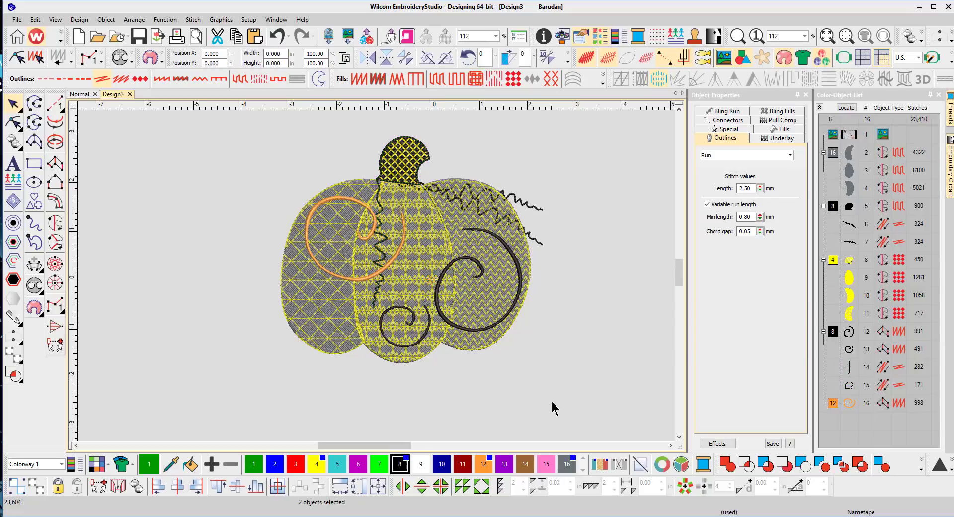
key(Tab)
click(400, 464)
click(587, 429)
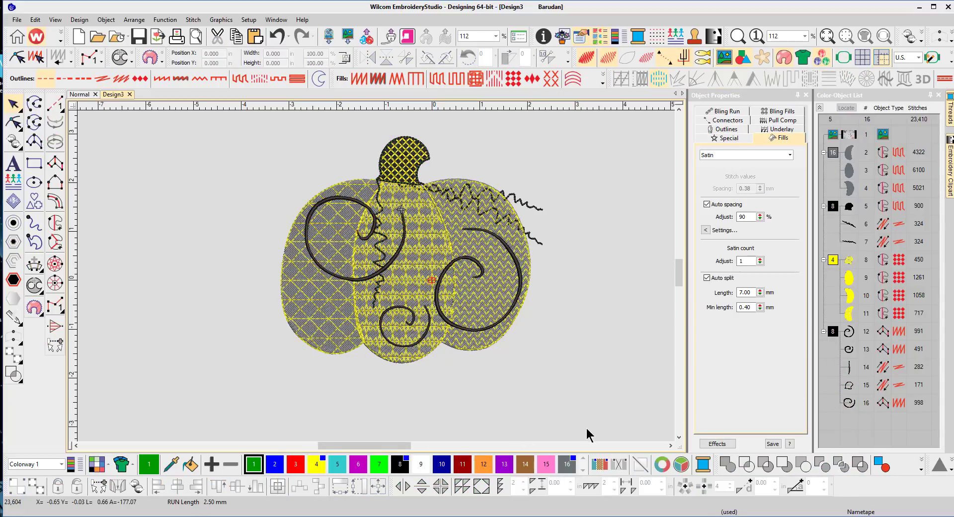
Try to move the right vines after the yellow motif overlays and undo the last reordering
click(833, 206)
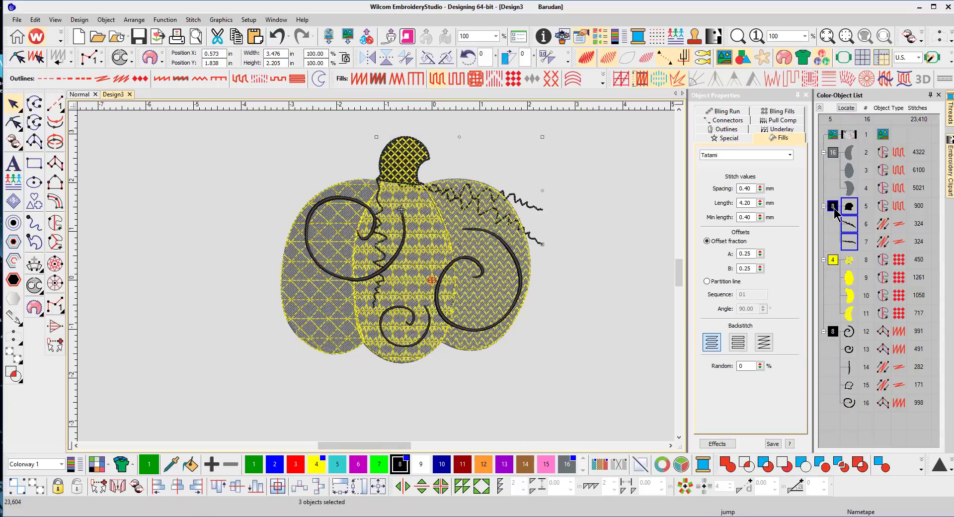
click(850, 224)
drag(849, 240, 850, 304)
drag(849, 308, 849, 415)
key(ctrl+z)
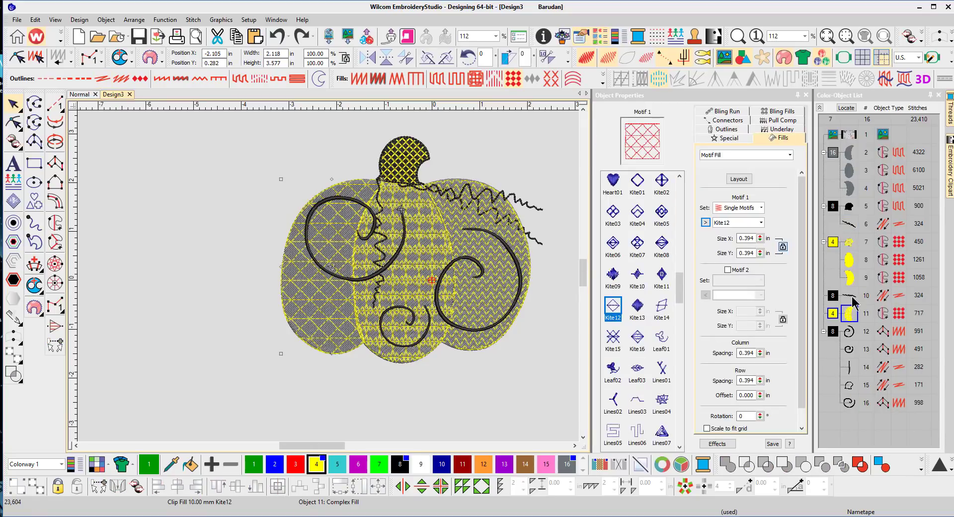
Reorder both right vines to the end of the stitching sequence, after the left spiral
click(851, 297)
click(850, 225)
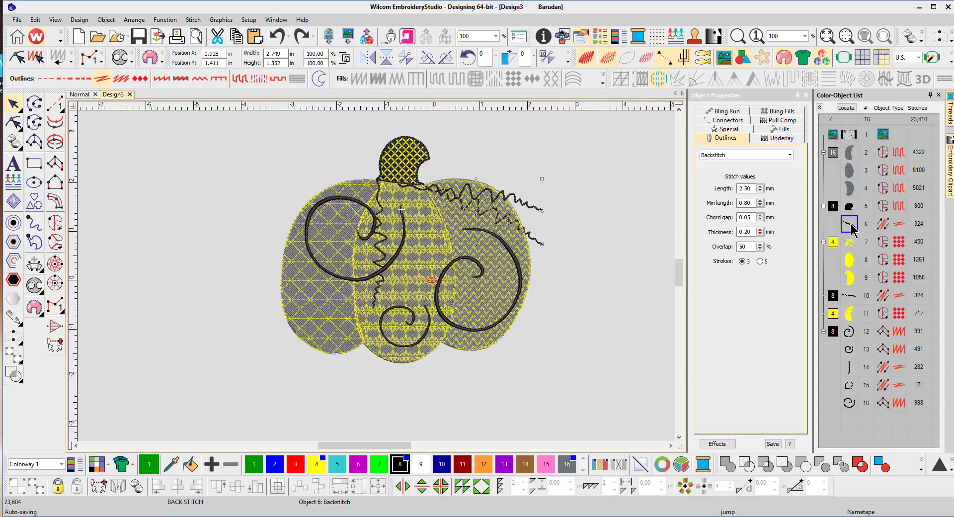
click(851, 282)
drag(849, 425, 853, 423)
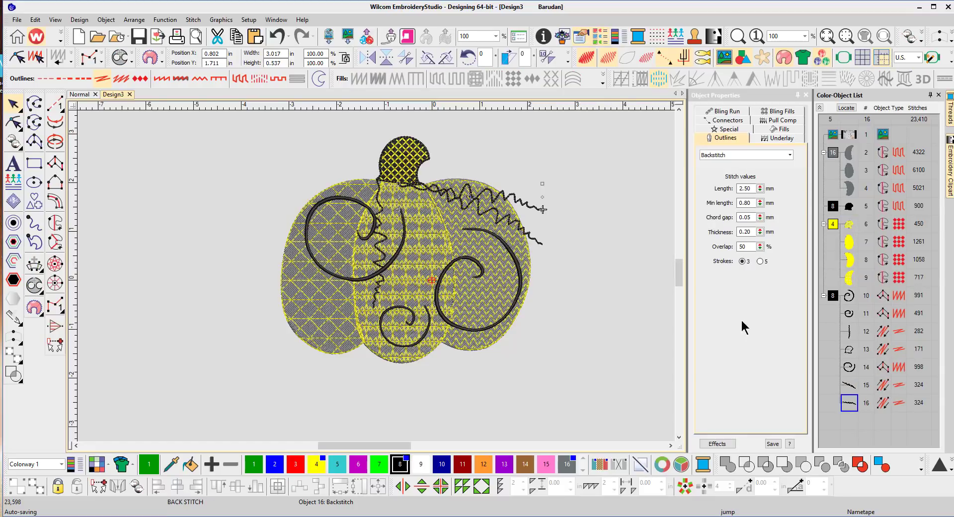
Recolor the motif overlays on the stem and pumpkin sections to orange, color 12
click(613, 368)
click(829, 228)
click(483, 464)
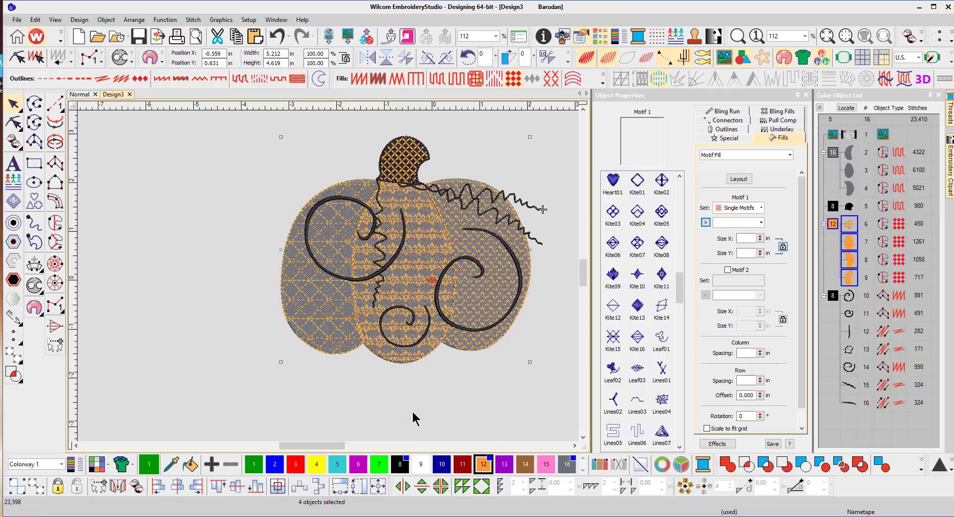
click(412, 413)
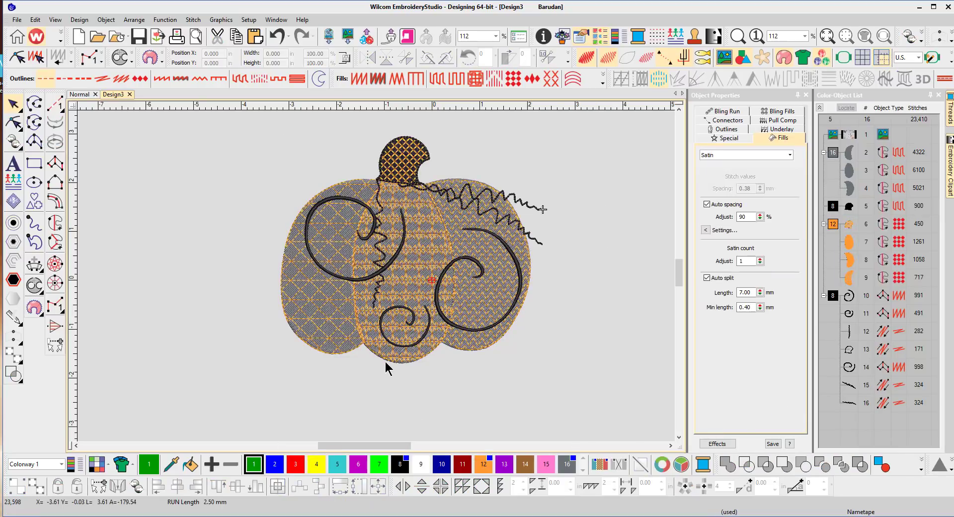
Review the finished pumpkin design and compare it with the original scribble image
scroll(354, 350, down, 1)
scroll(552, 232, up, 1)
scroll(257, 287, down, 1)
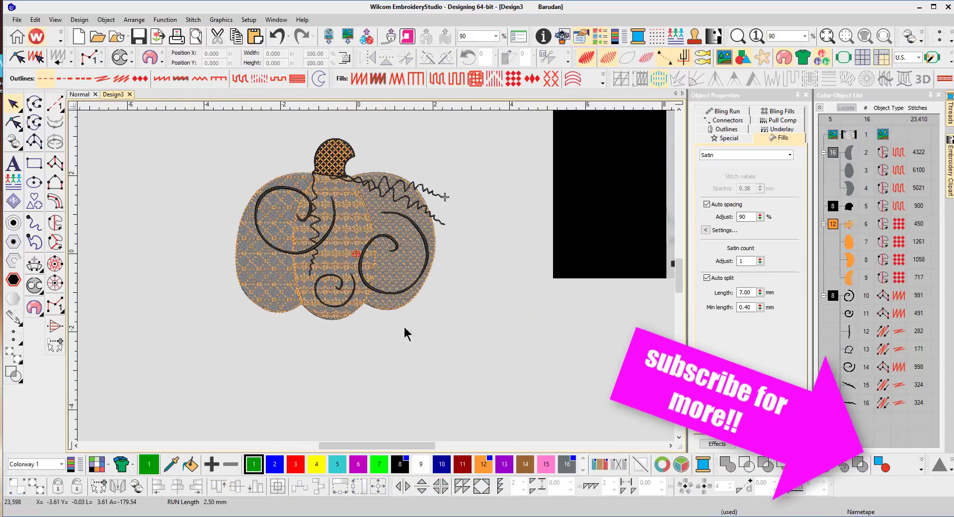
click(851, 253)
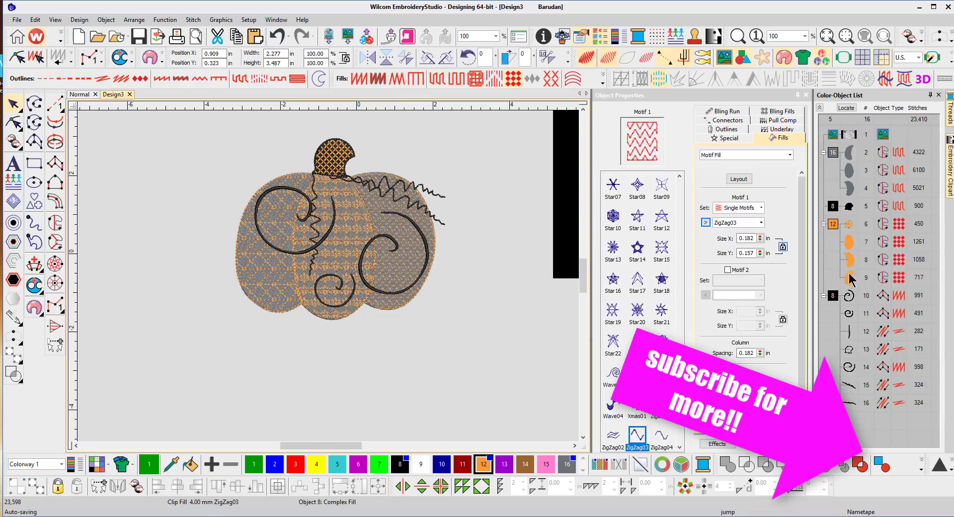
key(Escape)
drag(354, 446, 455, 454)
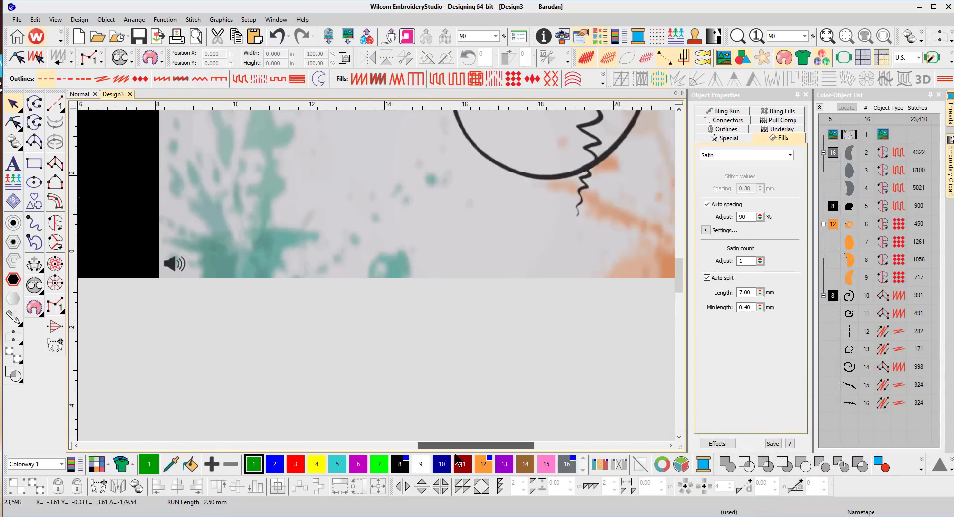
scroll(380, 285, down, 3)
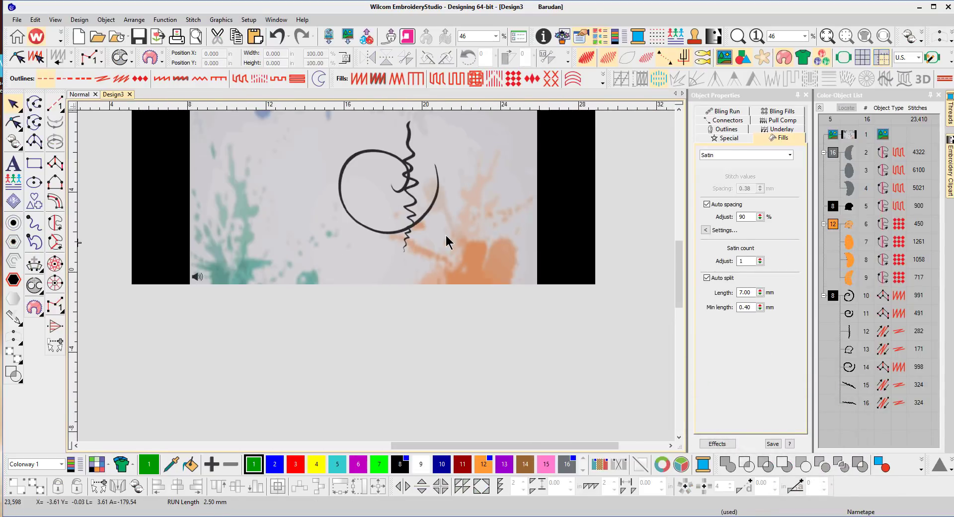
drag(437, 447, 329, 443)
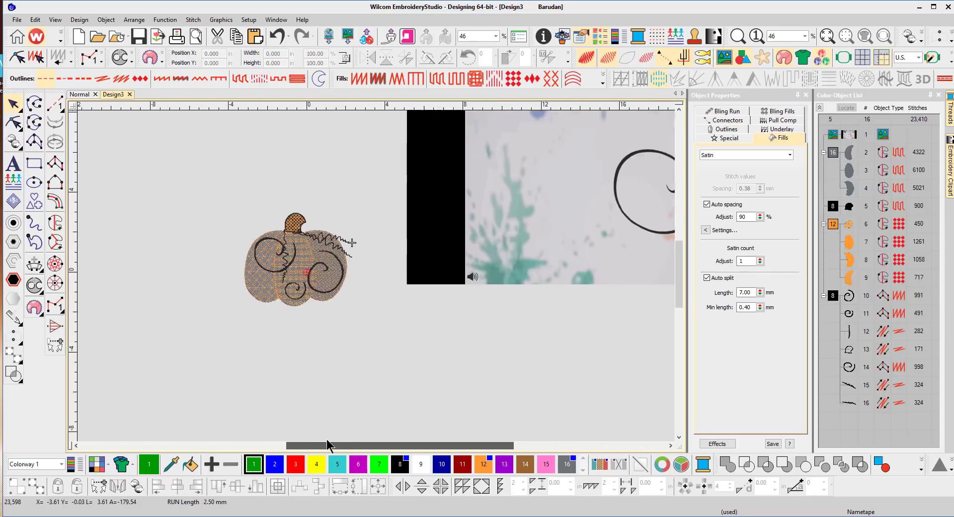
Try colors 15, 7 and 6 on the motif overlays of the stem and pumpkin sections, ending with orange, color 12
scroll(377, 281, up, 3)
click(680, 111)
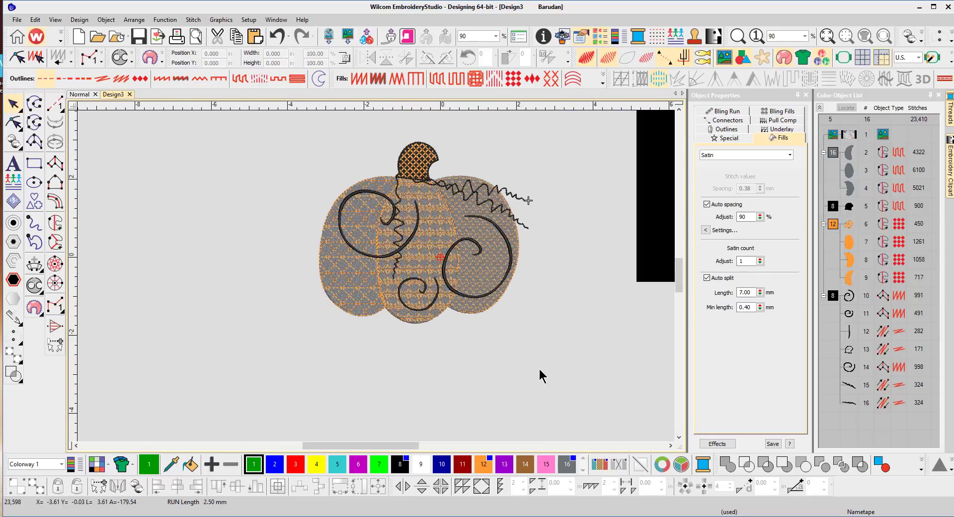
scroll(405, 313, up, 1)
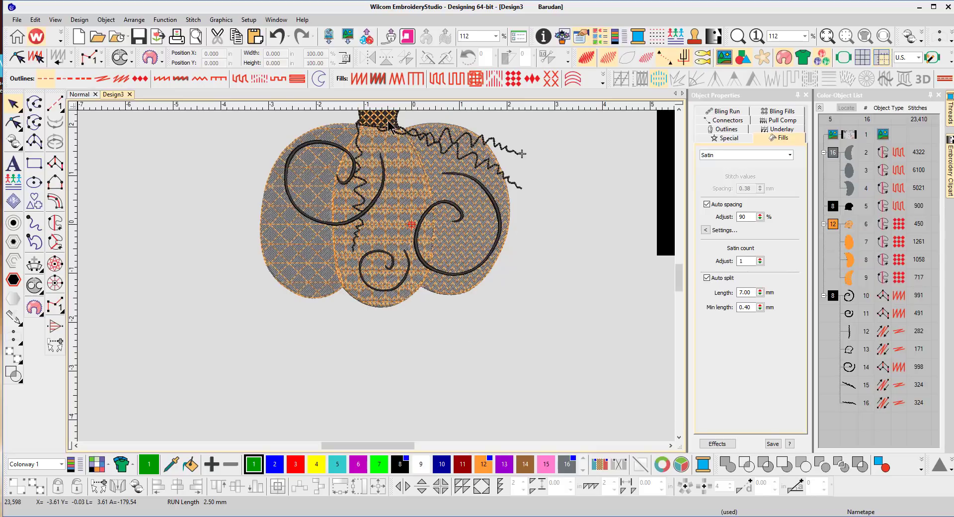
click(833, 152)
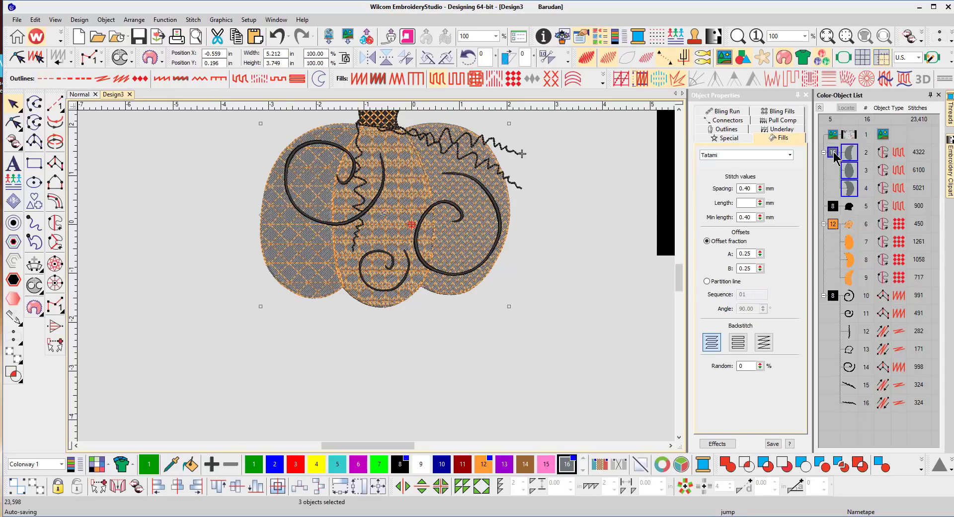
click(833, 224)
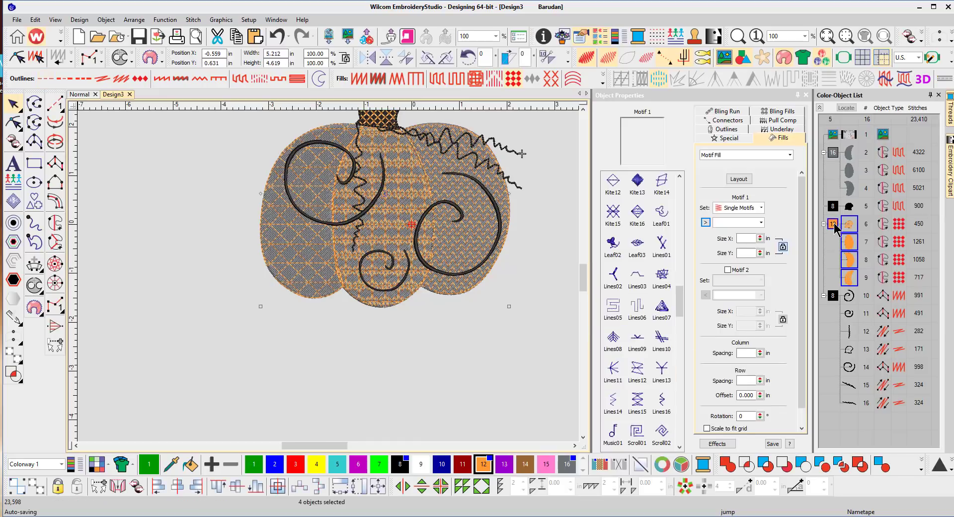
click(545, 464)
click(379, 466)
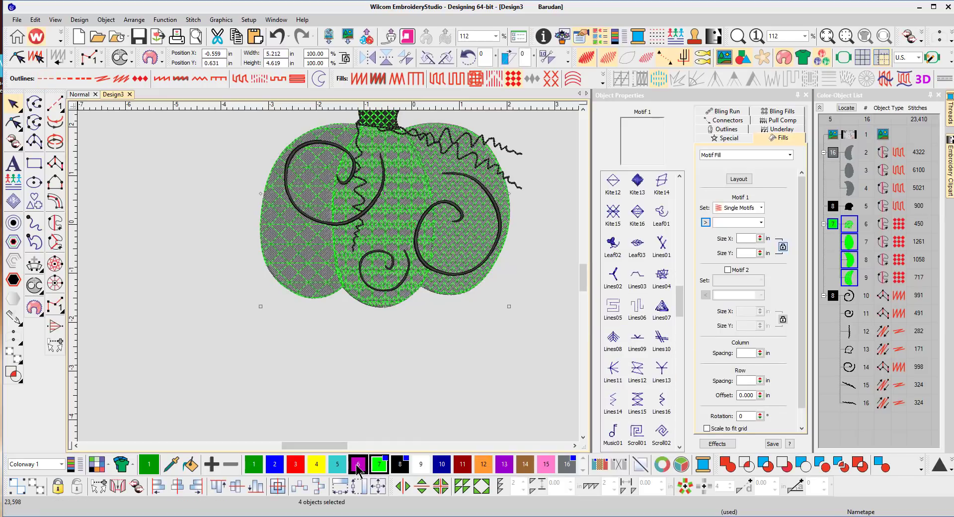
click(357, 467)
click(483, 464)
click(469, 410)
Delete the reference scribble image beside the pumpkin, leaving only the embroidery objects in the design
scroll(409, 267, down, 2)
scroll(422, 282, up, 1)
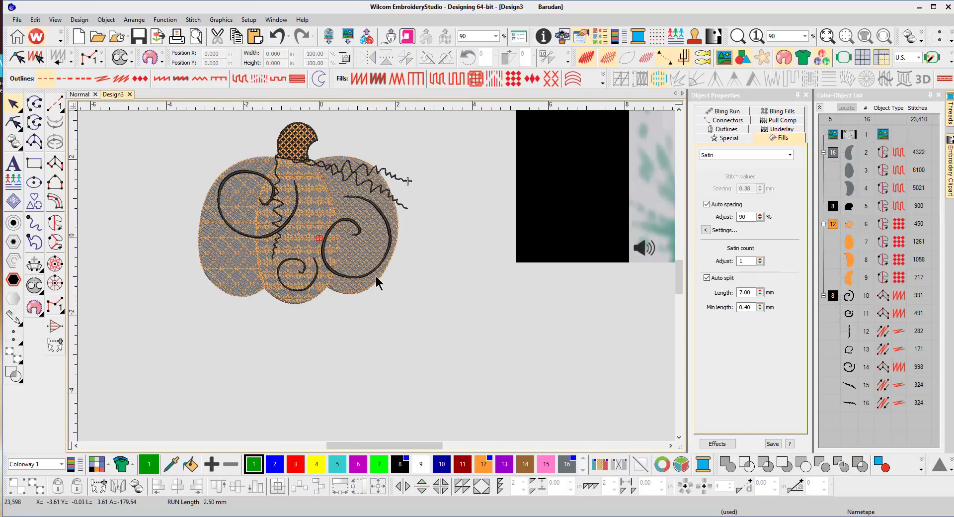
click(566, 224)
key(Delete)
key(0)
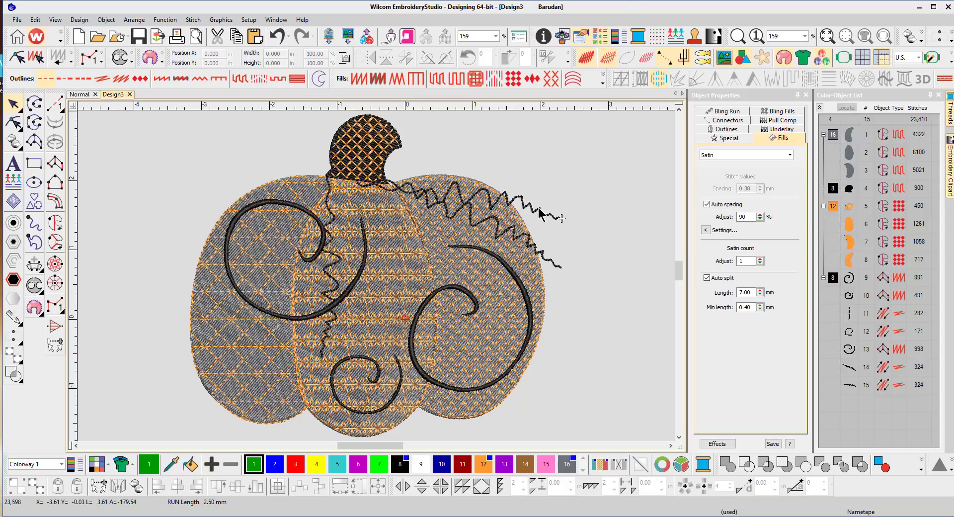
click(35, 20)
mouse_move(82, 23)
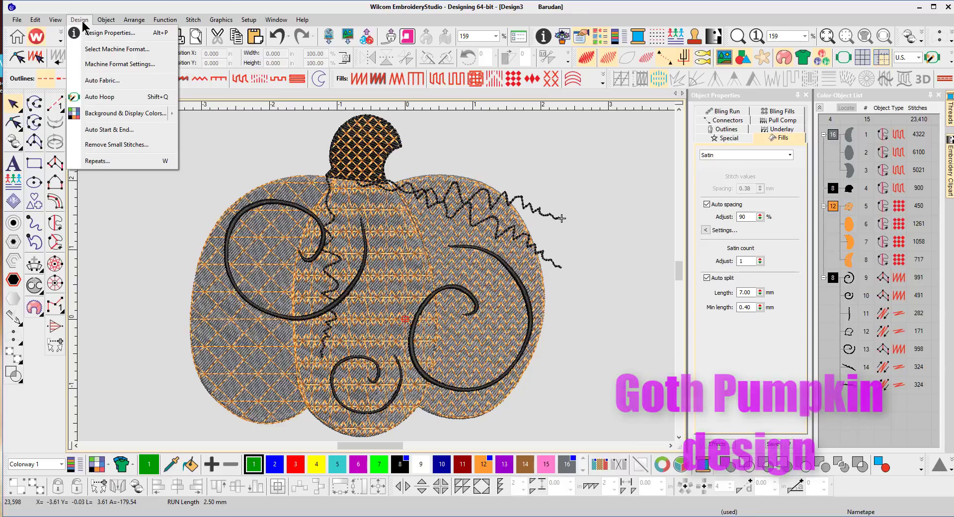
mouse_move(169, 22)
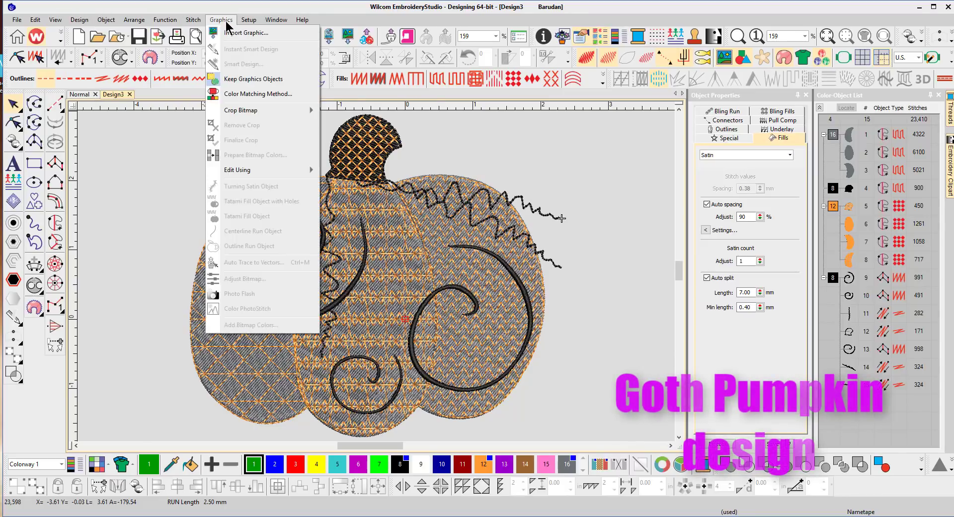
mouse_move(277, 20)
click(540, 156)
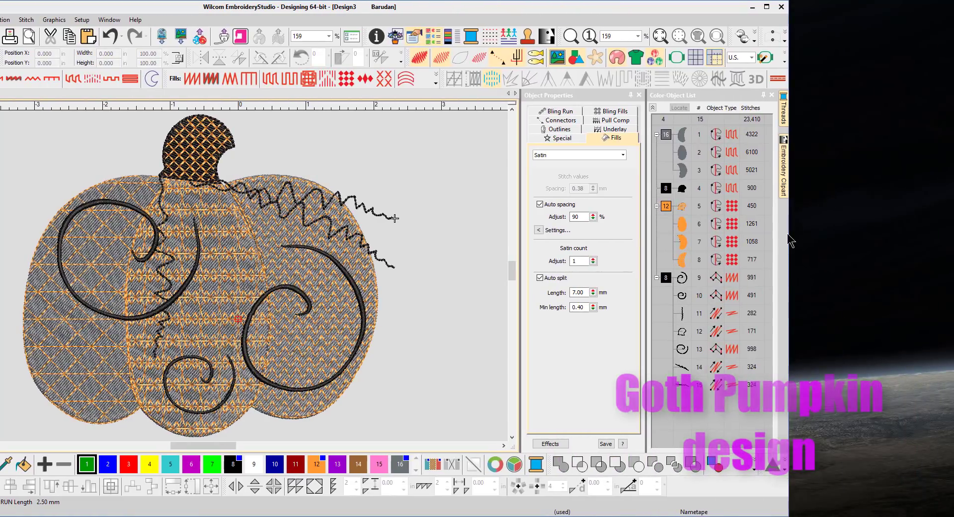
Widen the program window and play the pumpkin's stitch-out simulation at a higher speed, with the player controls moved above the design
drag(788, 237, 892, 237)
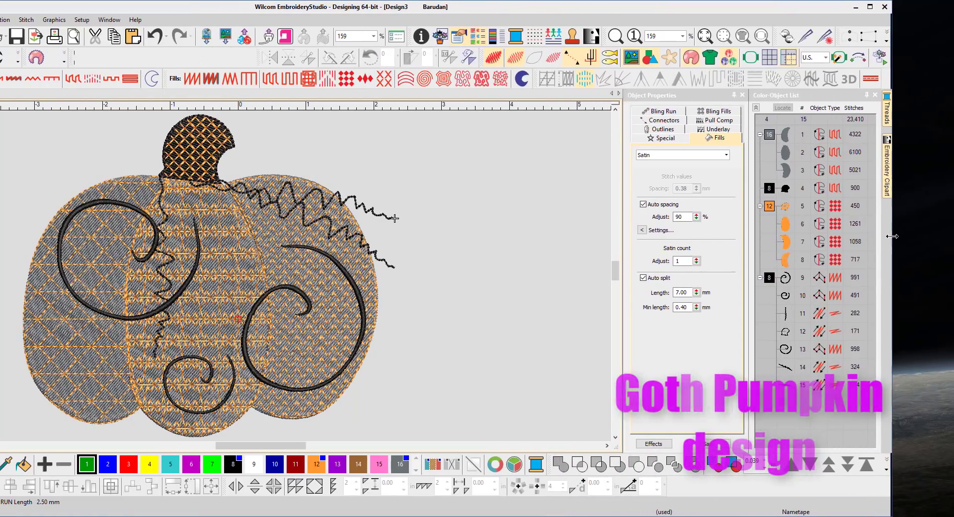
click(882, 58)
drag(372, 11, 508, 11)
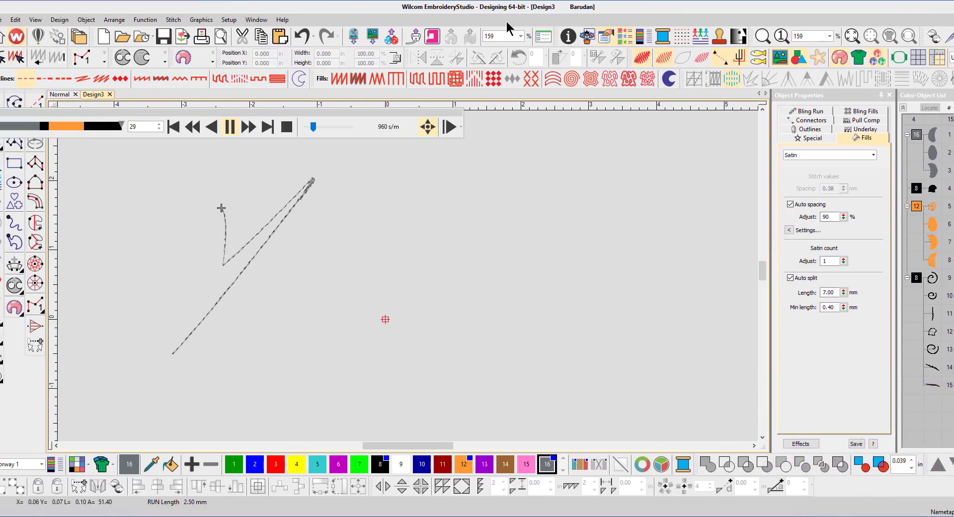
drag(287, 112, 365, 39)
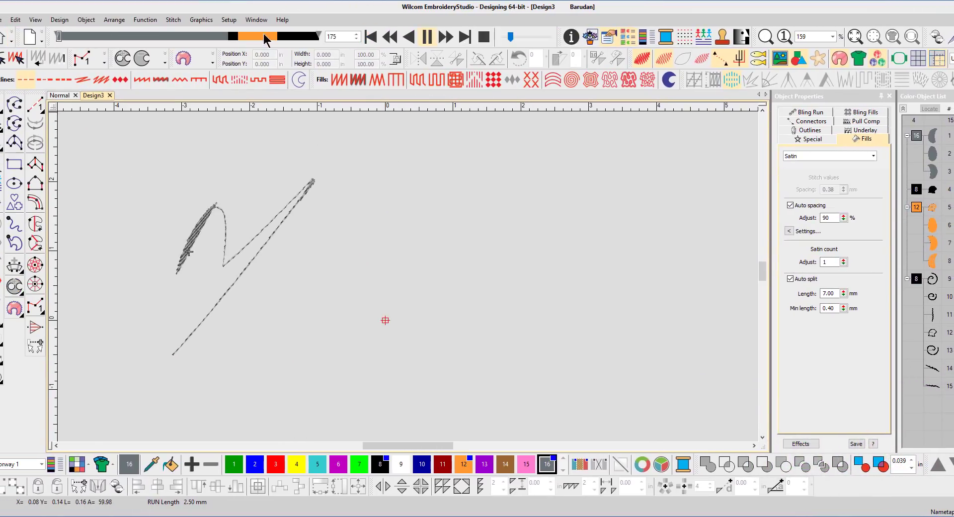
drag(510, 37, 535, 36)
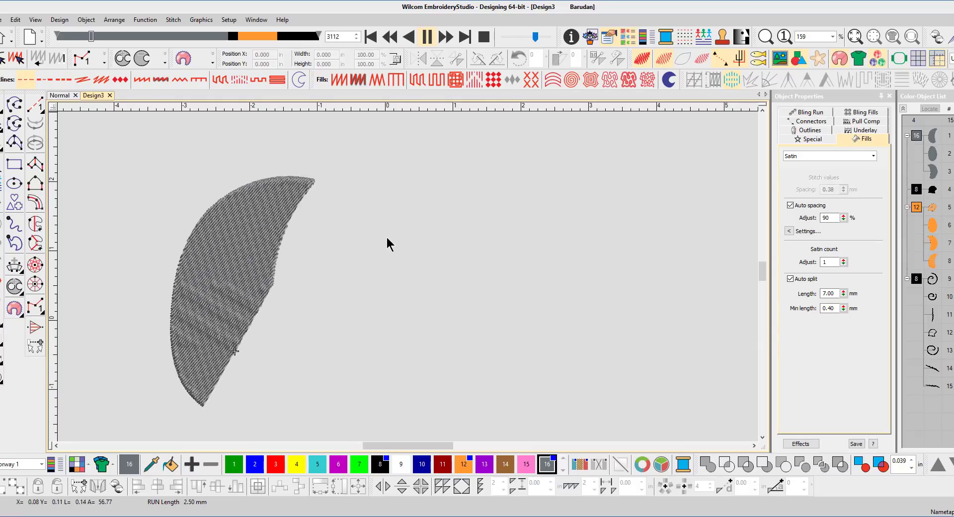